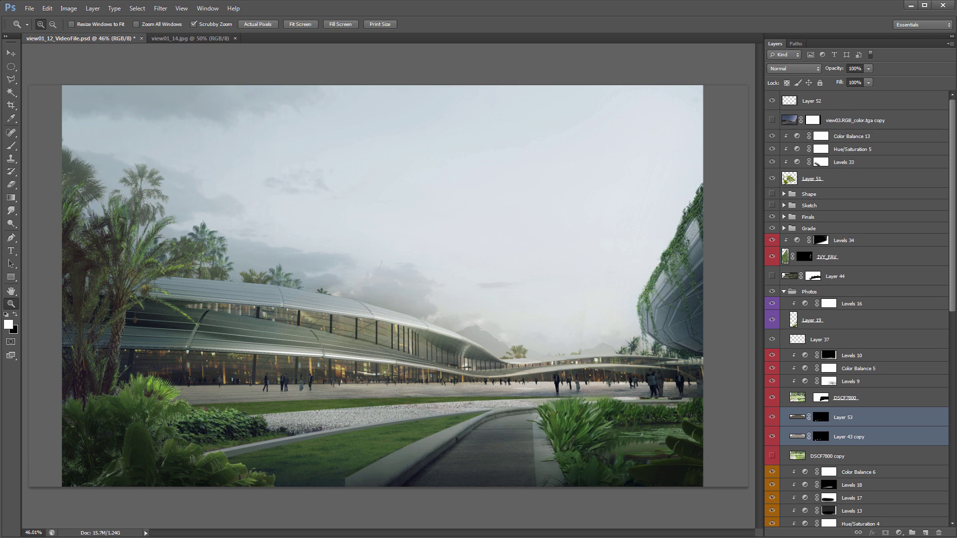
Compare the composite with the raw render by briefly showing and hiding the view03.RGB_color.tga copy layer
click(277, 395)
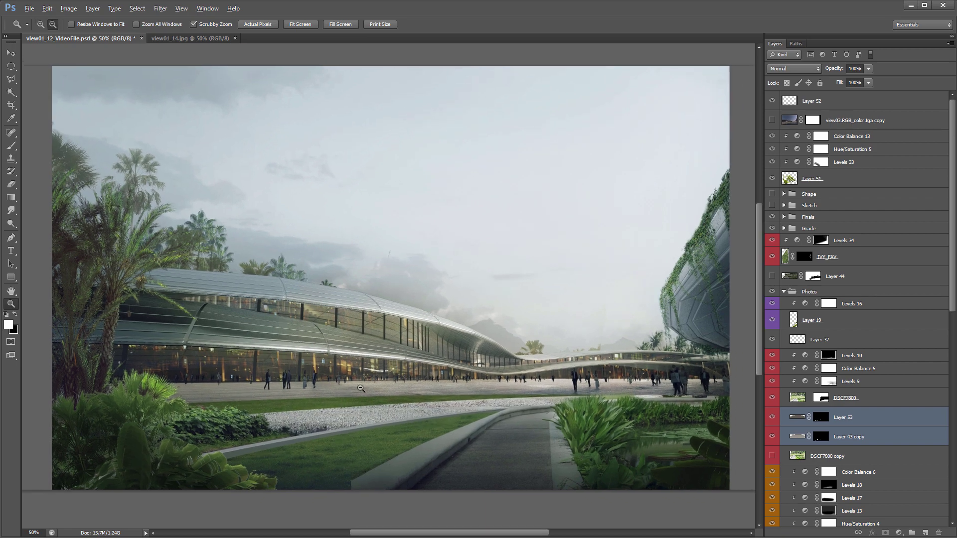
key(ctrl+minus)
click(546, 268)
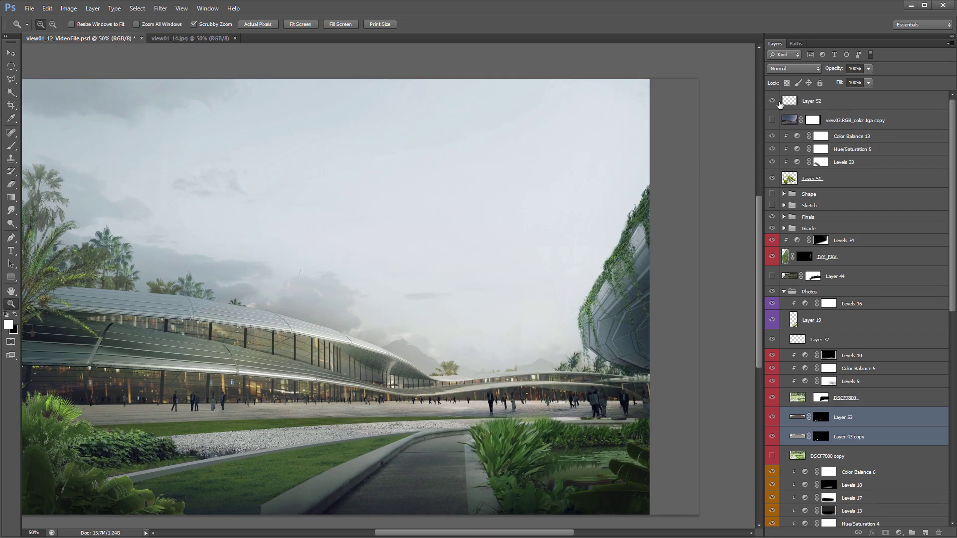
click(772, 120)
drag(505, 266, 594, 244)
click(771, 120)
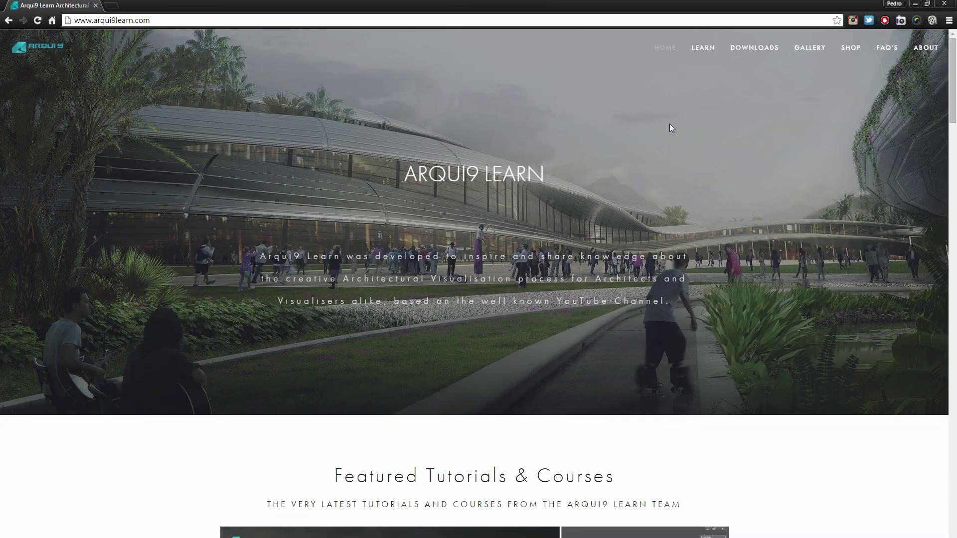
Switch to the browser, view the Photo Packs downloads page on the Arqui9 Learn site, and return to the home page
mouse_move(740, 54)
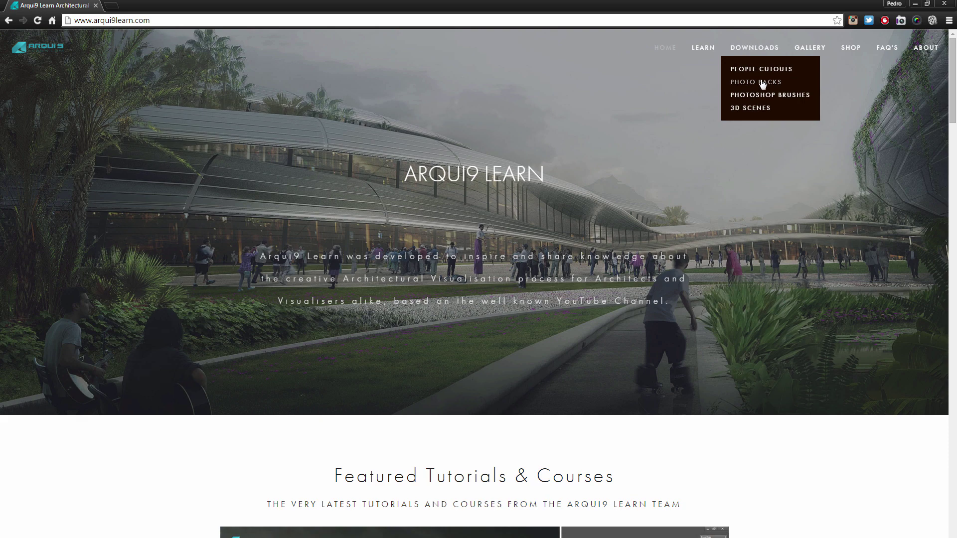
click(762, 83)
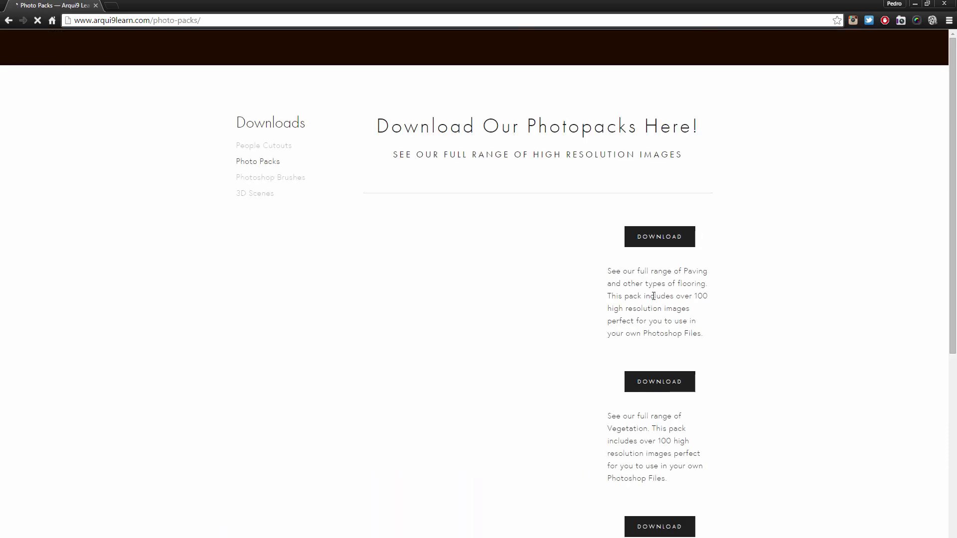
scroll(558, 341, down, 3)
scroll(139, 47, up, 3)
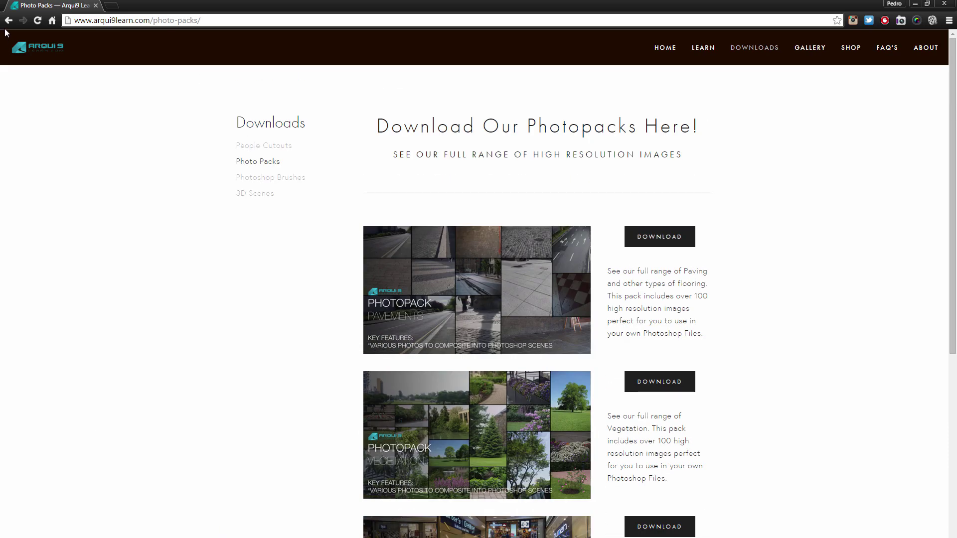
click(8, 20)
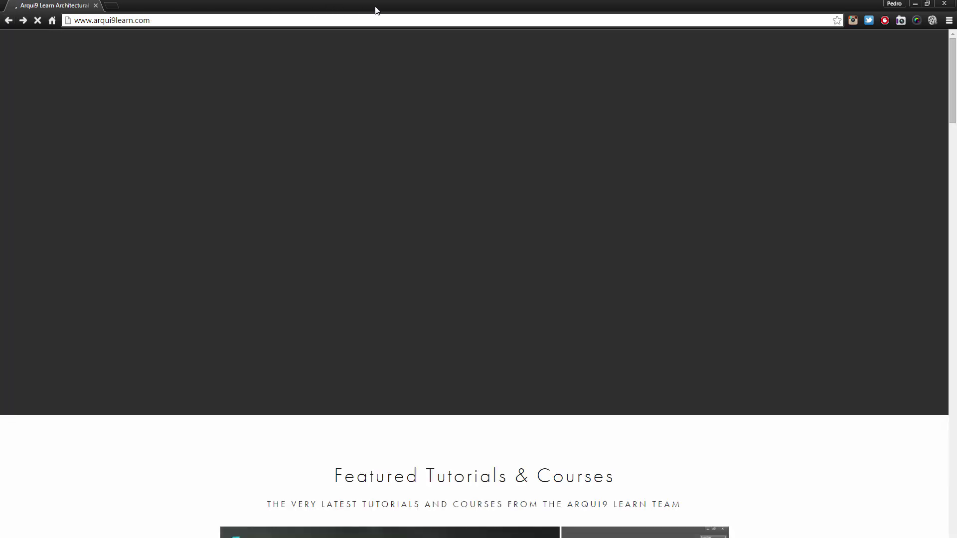
Shrink the browser window, look over the featured tutorials on the home page, and move the browser away from the Photoshop document
double_click(375, 9)
drag(372, 21, 494, 53)
scroll(546, 240, down, 12)
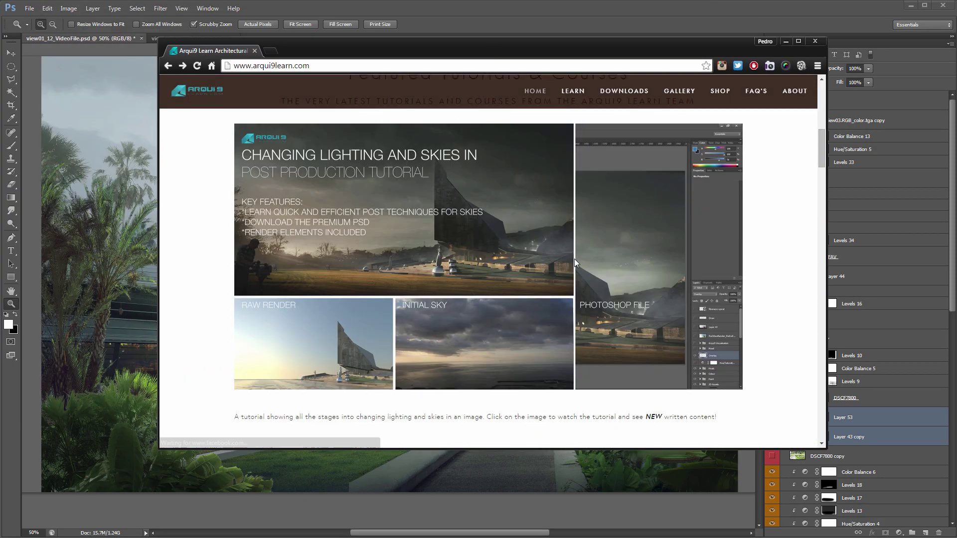
scroll(575, 261, down, 1)
scroll(573, 267, up, 6)
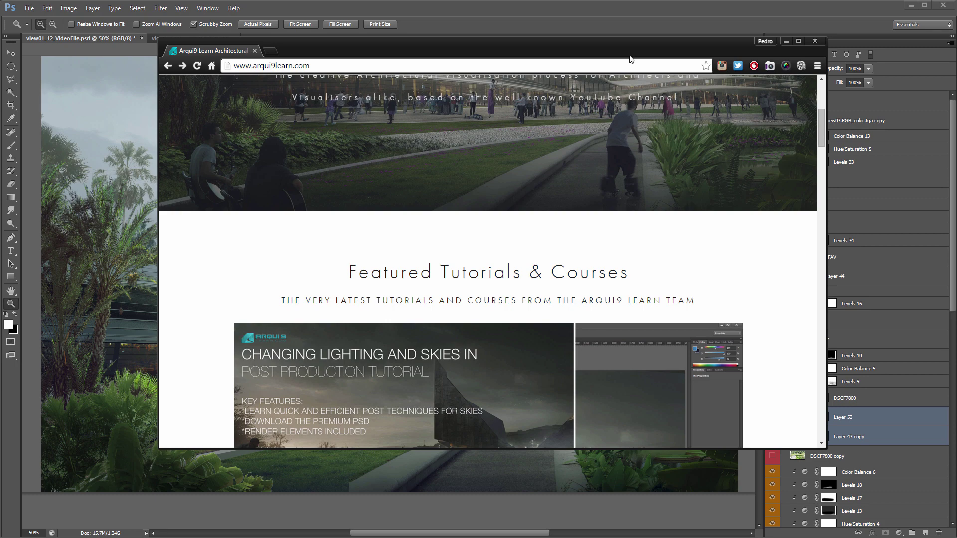
drag(633, 55, 0, 113)
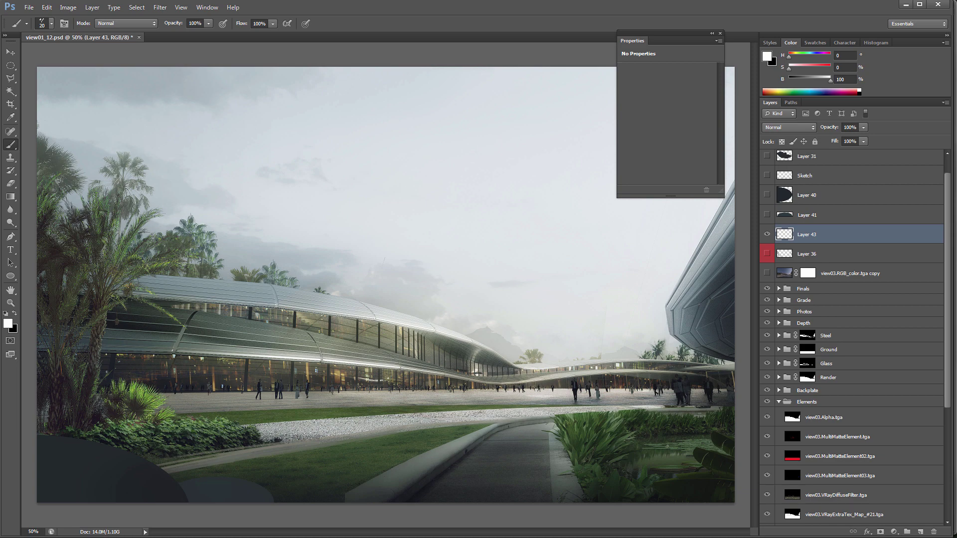
Mark the pond-side planting and the foreground lawn on Layer 43 with loose white brush strokes and undo the marks
key(z)
alt+click(525, 306)
click(522, 316)
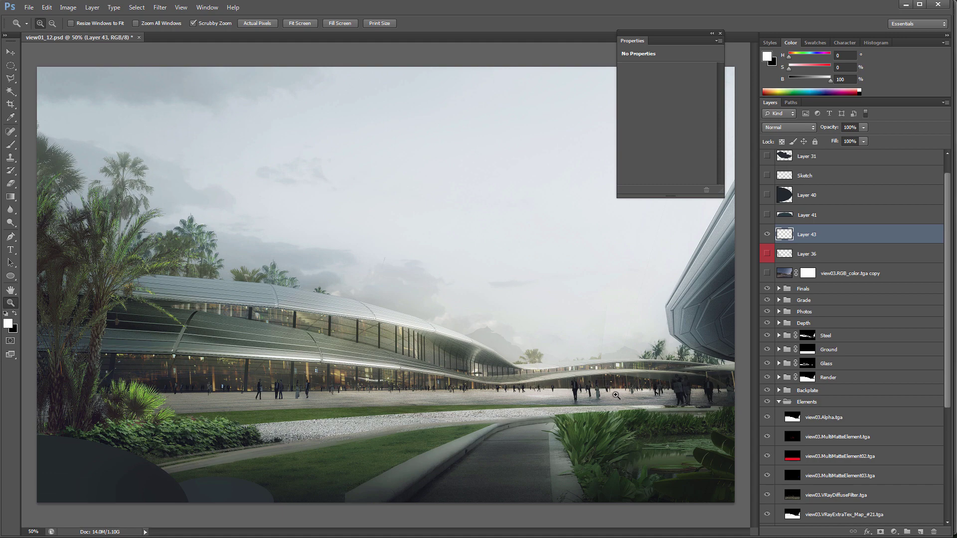
key(b)
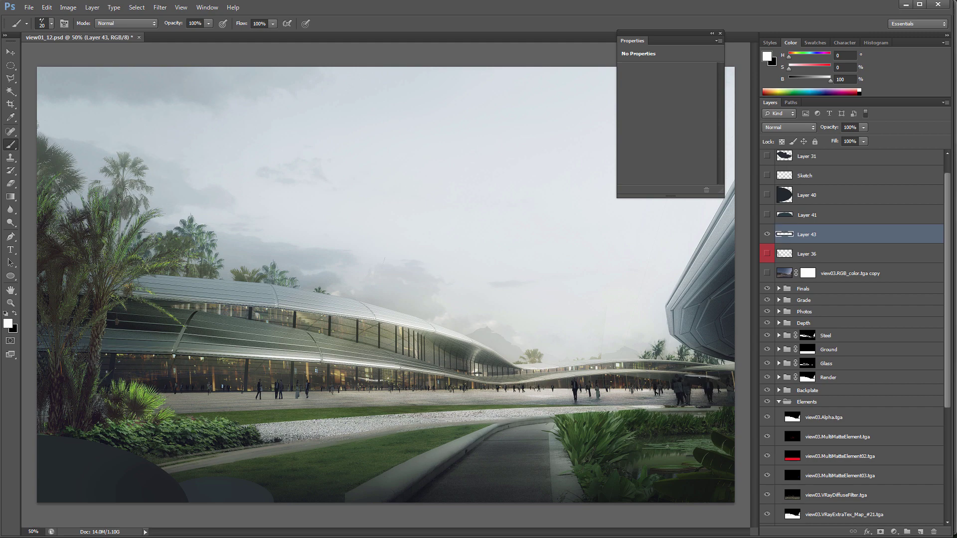
mouse_move(591, 409)
mouse_down()
mouse_move(588, 430)
mouse_move(603, 397)
mouse_move(598, 412)
mouse_up()
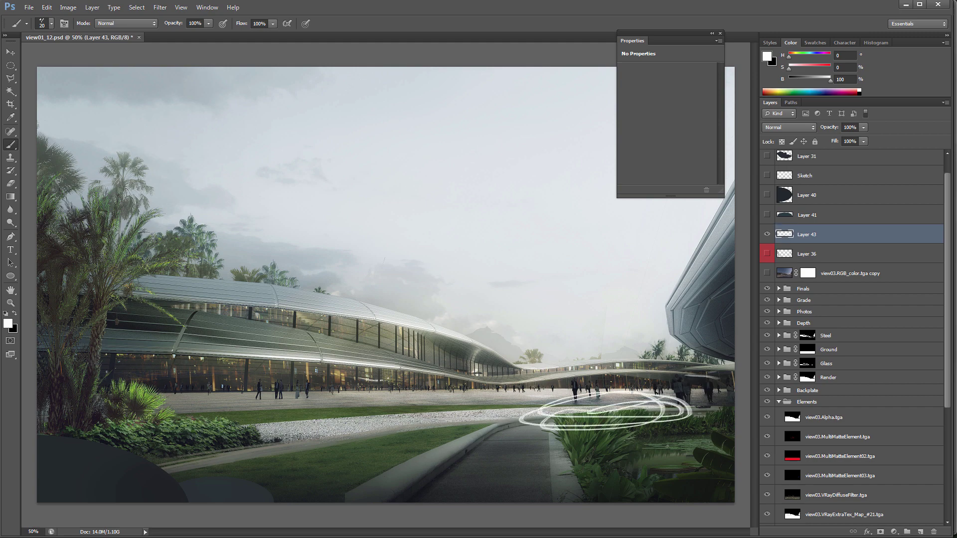
key(ctrl+z)
mouse_move(284, 445)
mouse_down()
mouse_move(320, 441)
mouse_move(503, 420)
mouse_move(249, 435)
mouse_move(184, 455)
mouse_up()
key(ctrl+z)
Bring up the Phil photo pack folder in Bridge, widen the thumbnail area, and look through the street and palm photos
drag(0, 56, 649, 67)
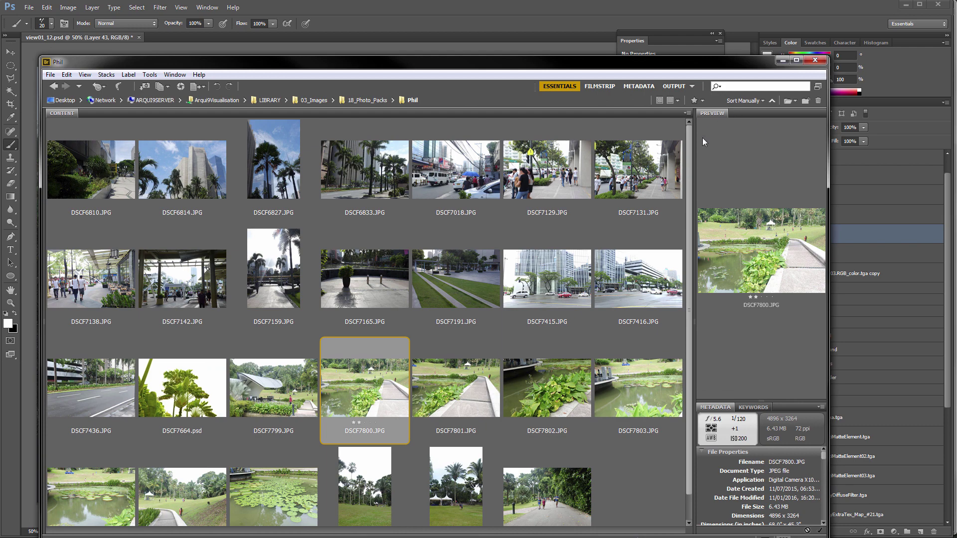
drag(696, 143, 757, 144)
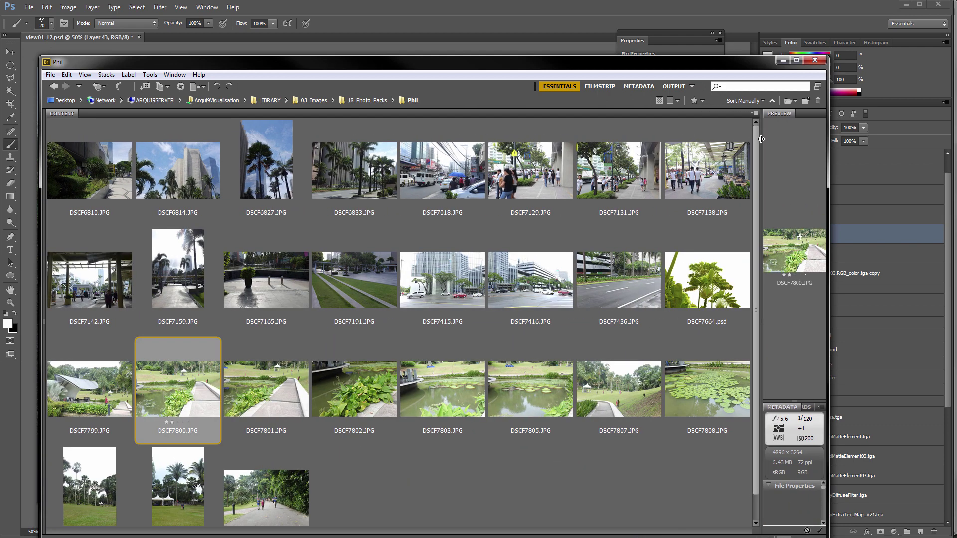
click(543, 289)
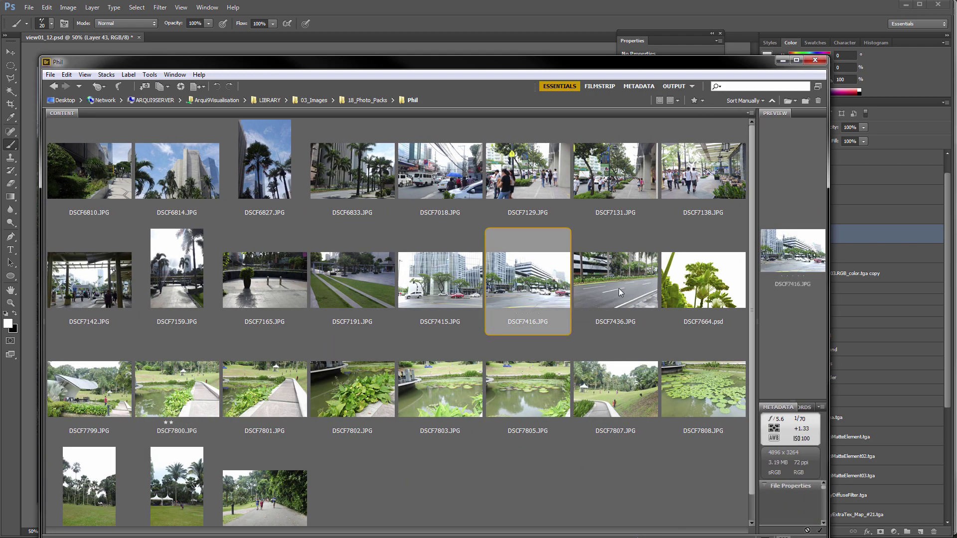
click(618, 287)
click(695, 399)
click(359, 185)
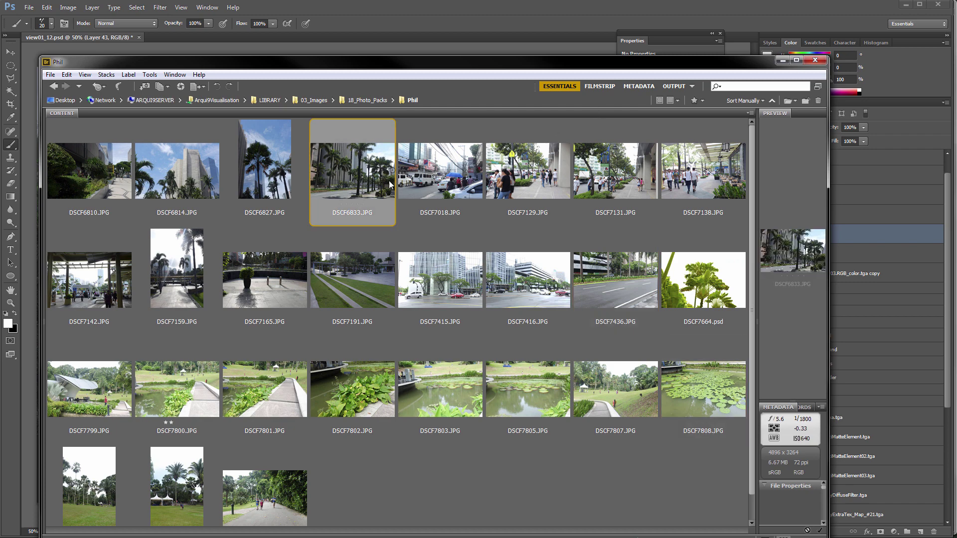
View DSCF7807.JPG full screen, check DSCF6827.JPG and DSCF7018.JPG, and move Bridge away from the Photoshop document
click(605, 385)
key(space)
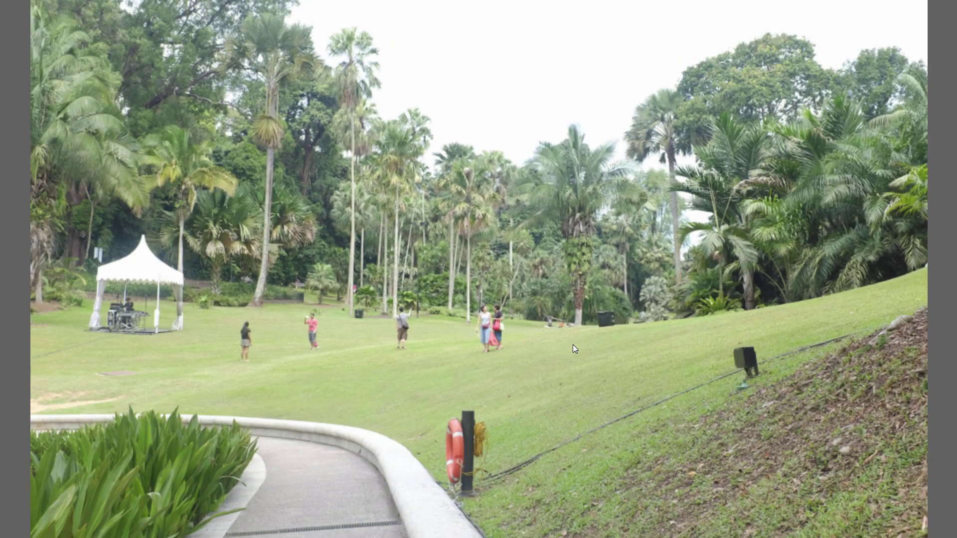
key(space)
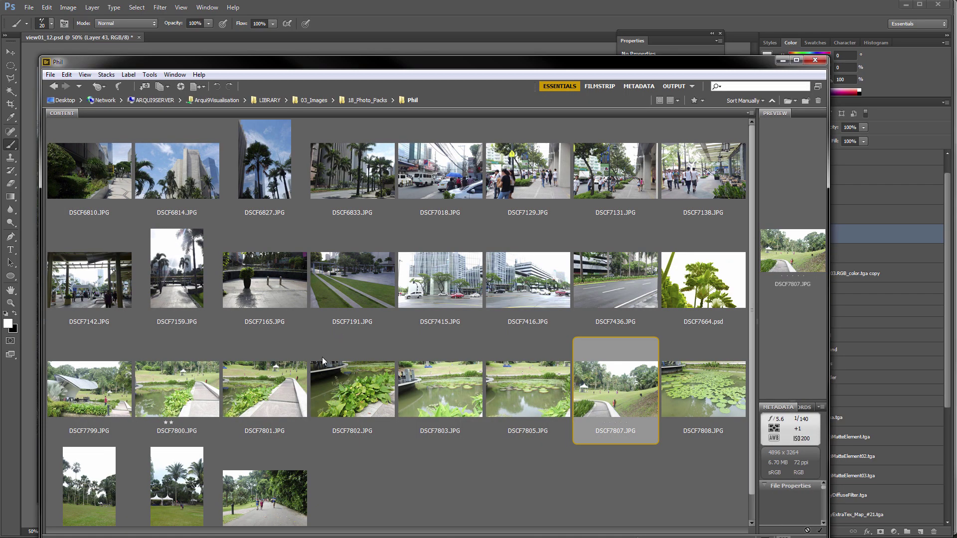
click(296, 368)
click(255, 172)
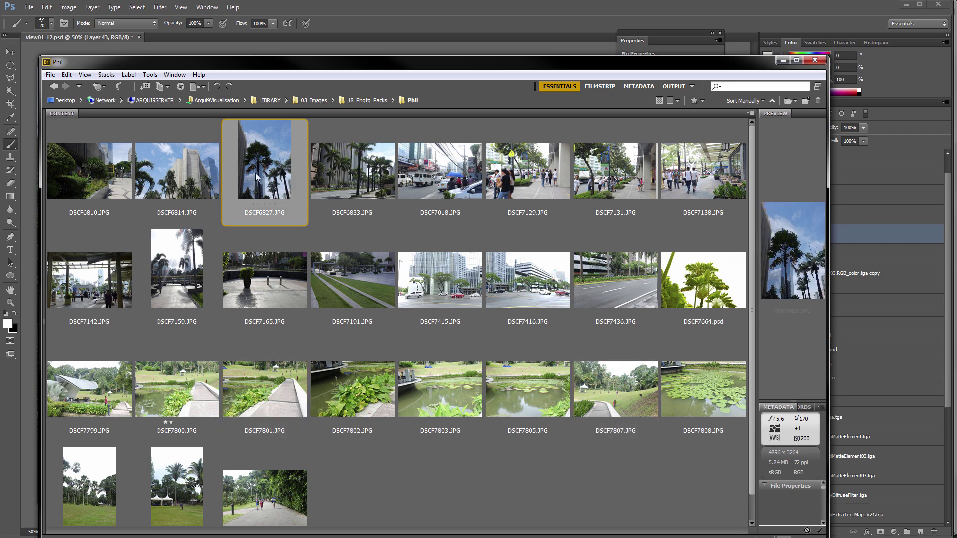
click(427, 183)
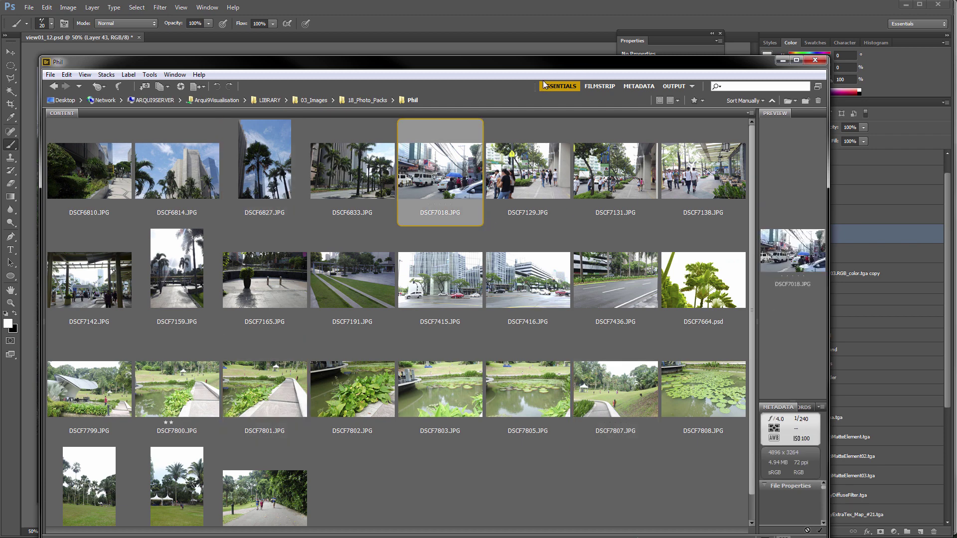
drag(613, 69, 0, 80)
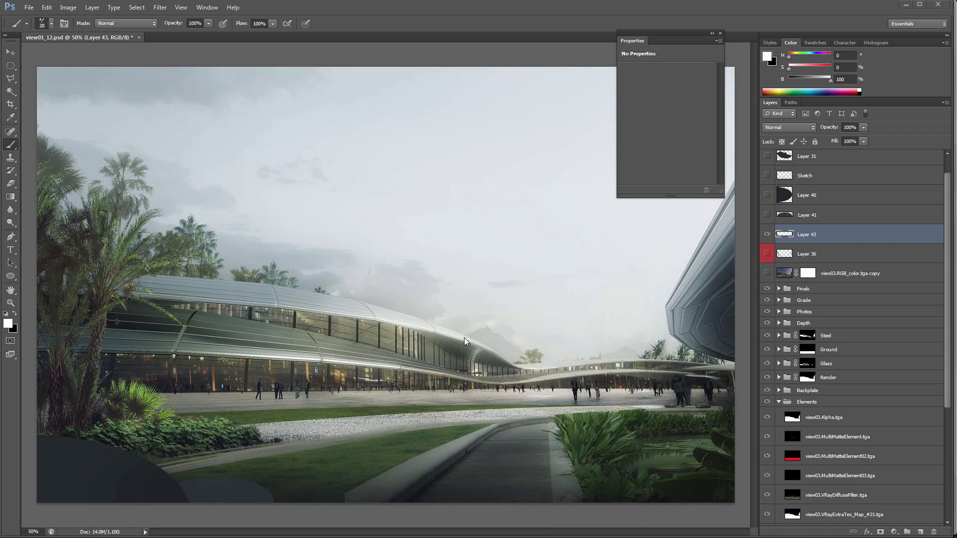
Show the view03.RGB_color.tga copy layer to examine the raw render, and hide it again
key(z)
alt+click(646, 333)
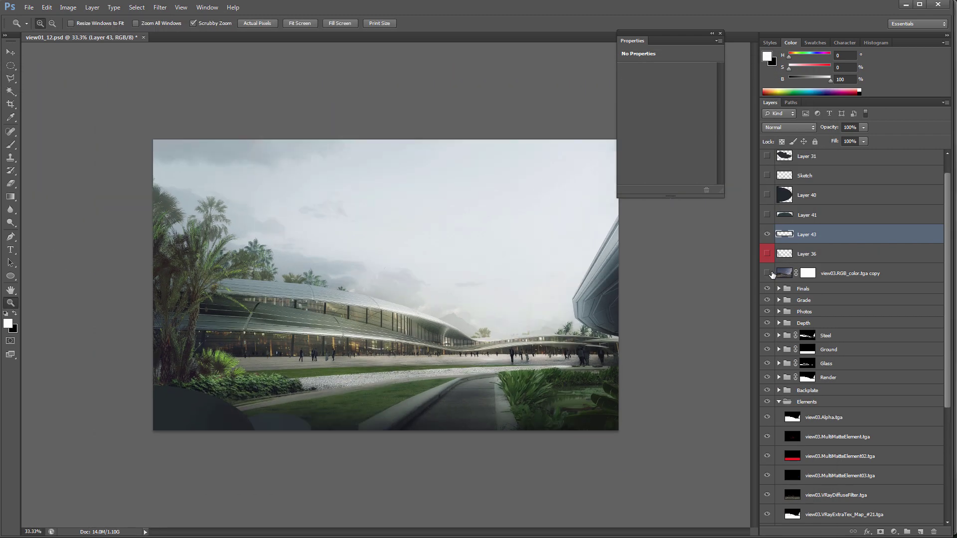
click(767, 273)
click(635, 339)
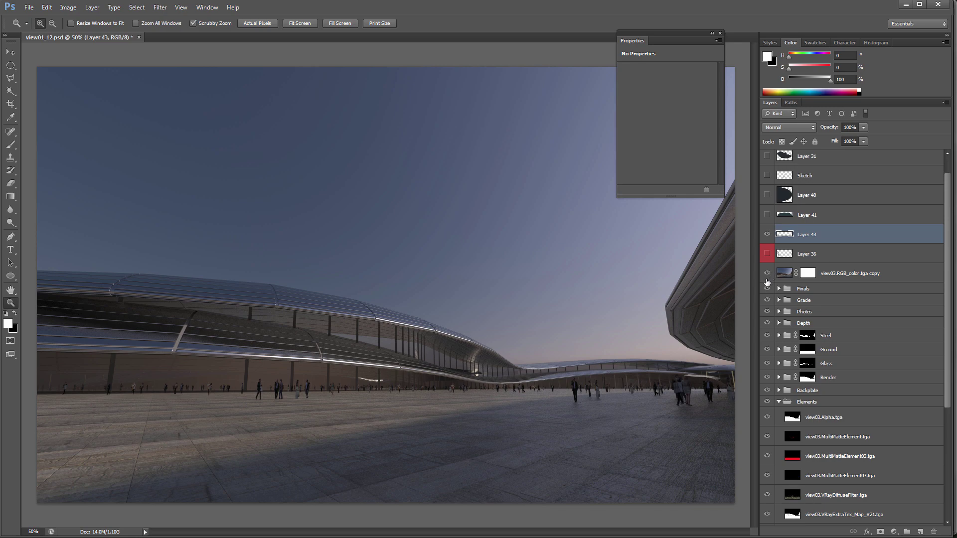
click(768, 273)
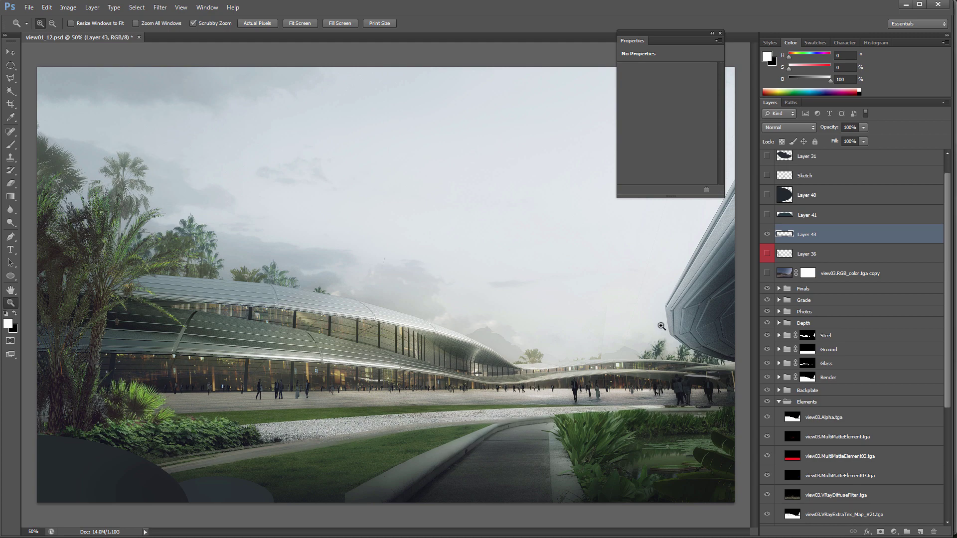
Hide the Finals, Grade and Photos groups, and toggle the Backplate group off and on to check its contribution
click(324, 357)
alt+click(579, 338)
drag(767, 300, 767, 288)
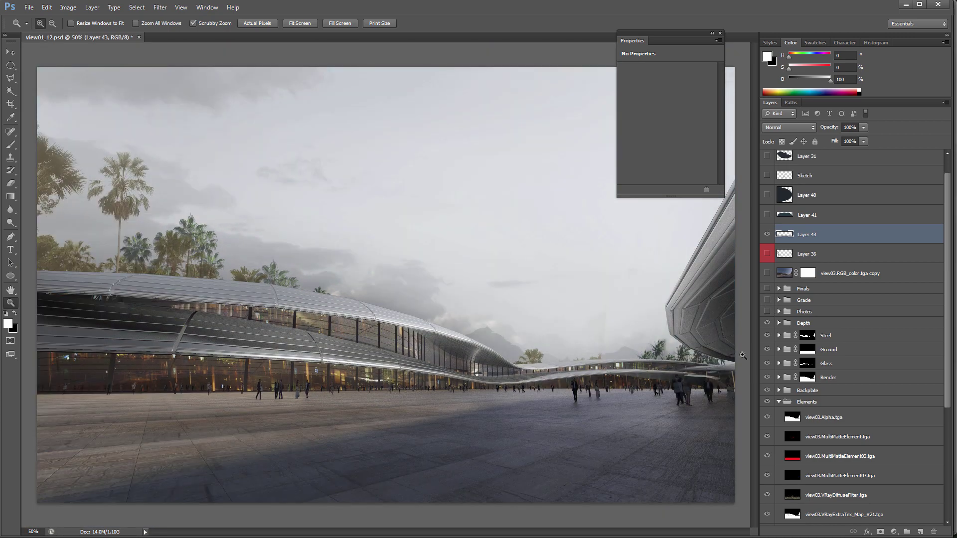
alt+click(459, 393)
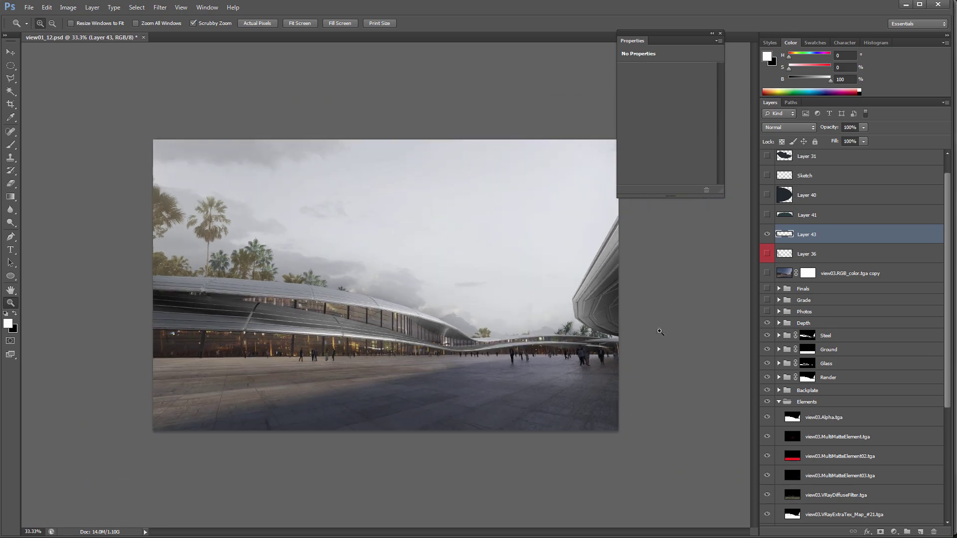
click(767, 391)
click(767, 391)
Show the dark shape layers Layer 40, Layer 41 and Layer 31 to examine the composition's main masses
click(767, 195)
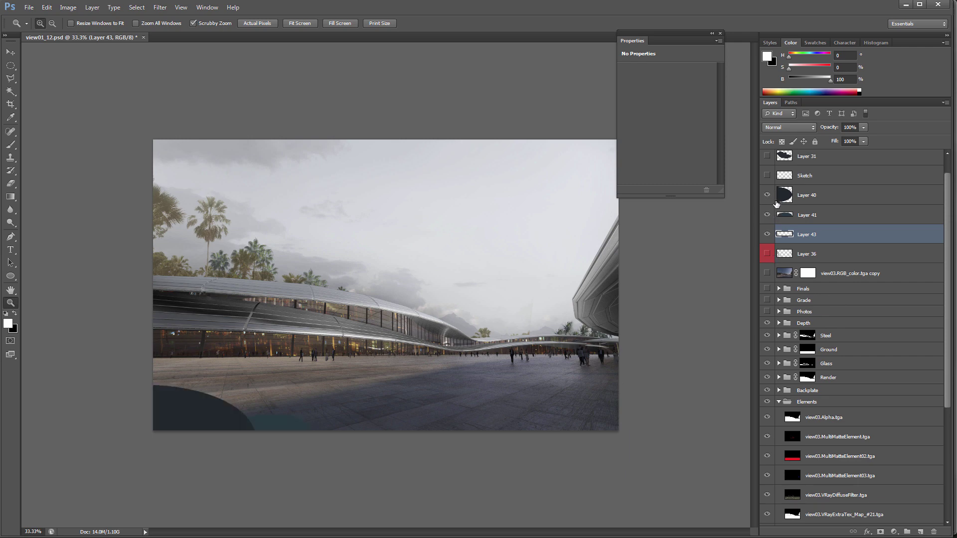
click(830, 200)
click(837, 220)
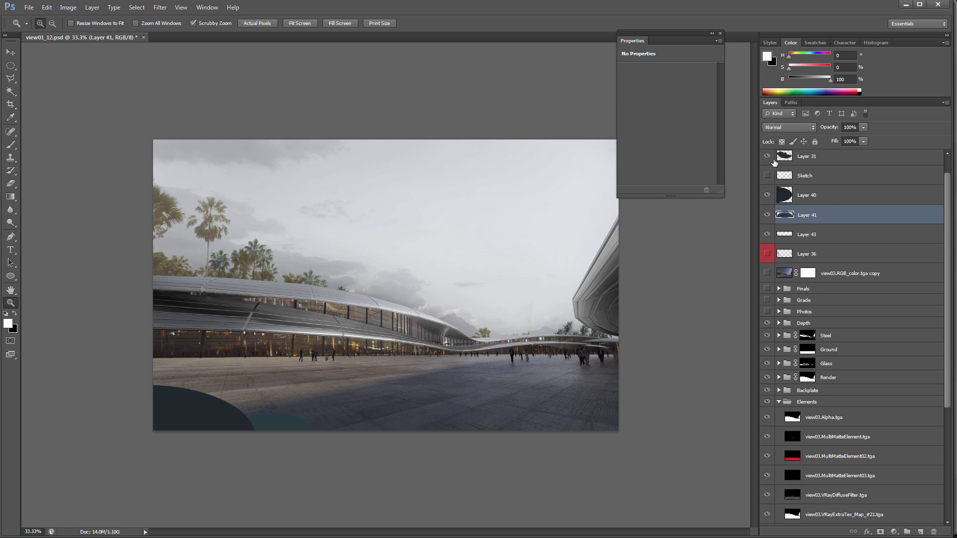
click(767, 156)
key(ctrl+plus)
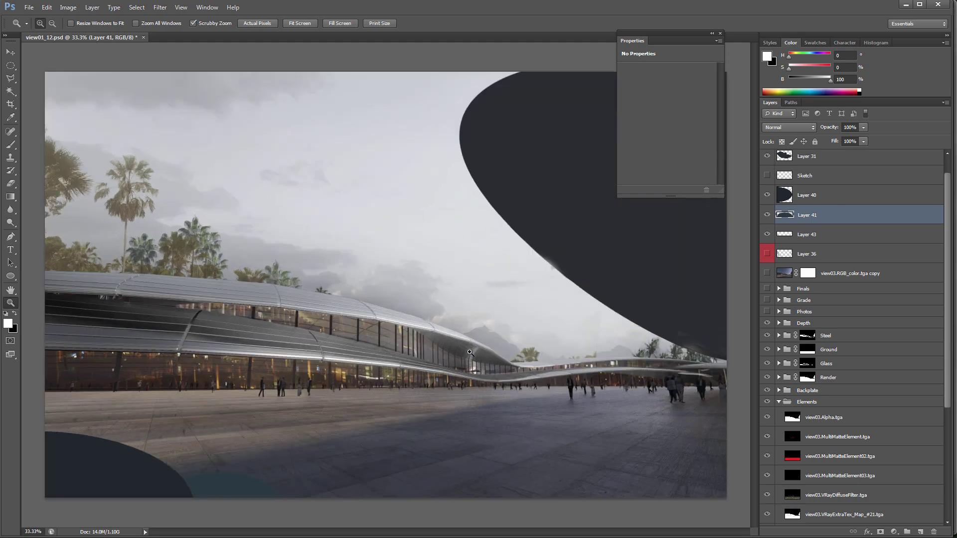
key(r)
drag(194, 268, 582, 314)
key(z)
alt+click(497, 309)
key(r)
drag(310, 264, 463, 312)
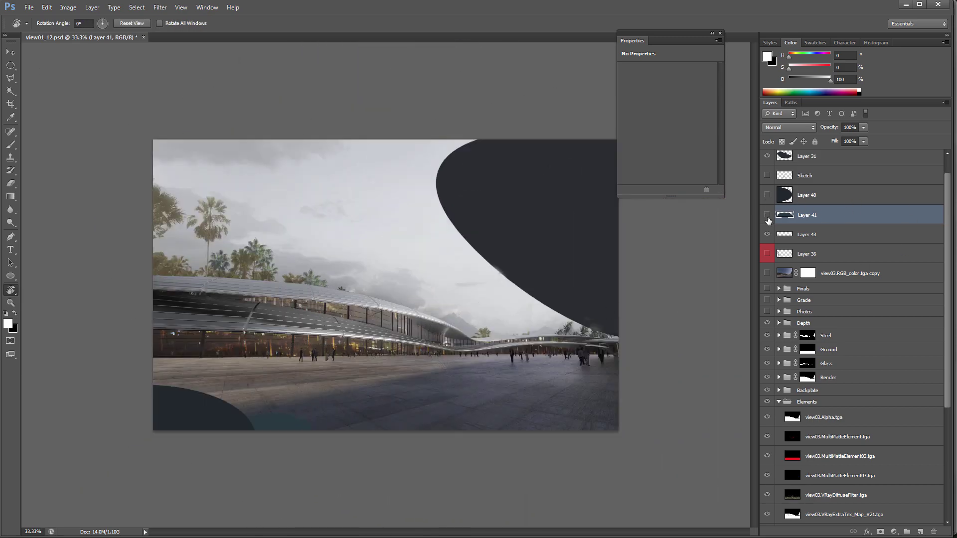
Hide Layers 40, 41 and 43, and show and select the sketch layer Layer 36
click(767, 234)
click(767, 253)
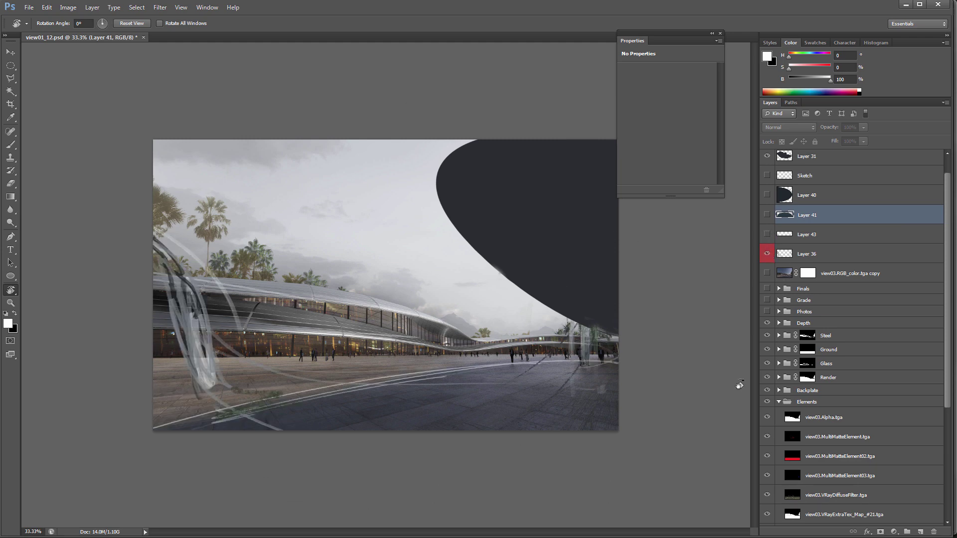
click(806, 254)
Brush a long curved white line across the plaza on Layer 36, undoing the first stroke and redrawing it
key(b)
drag(577, 361, 190, 430)
key(ctrl+z)
drag(619, 368, 152, 418)
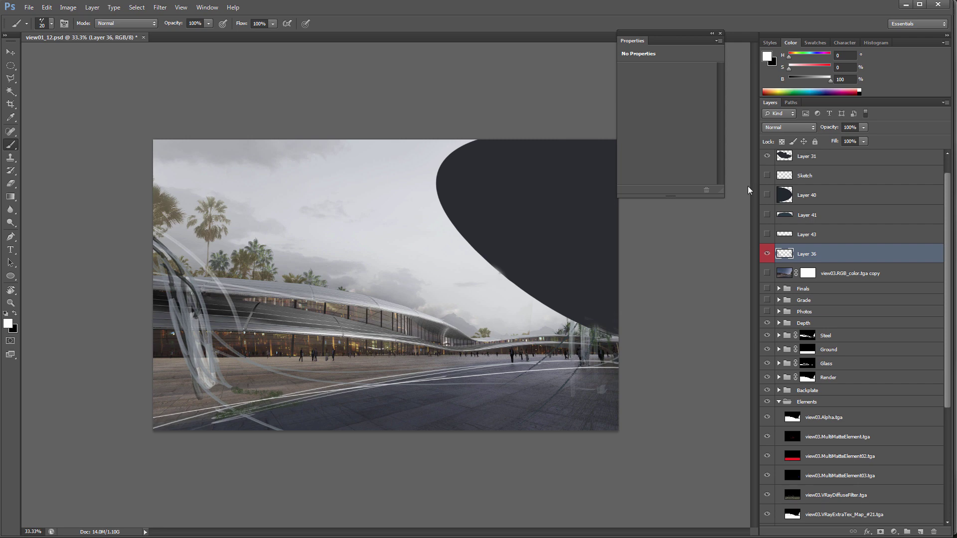
Hide Layer 31 and brush white guide curves on Layer 36 along the right-hand building and from the left building across the plaza
click(767, 156)
mouse_move(626, 238)
mouse_down()
mouse_move(585, 316)
mouse_move(595, 319)
mouse_up()
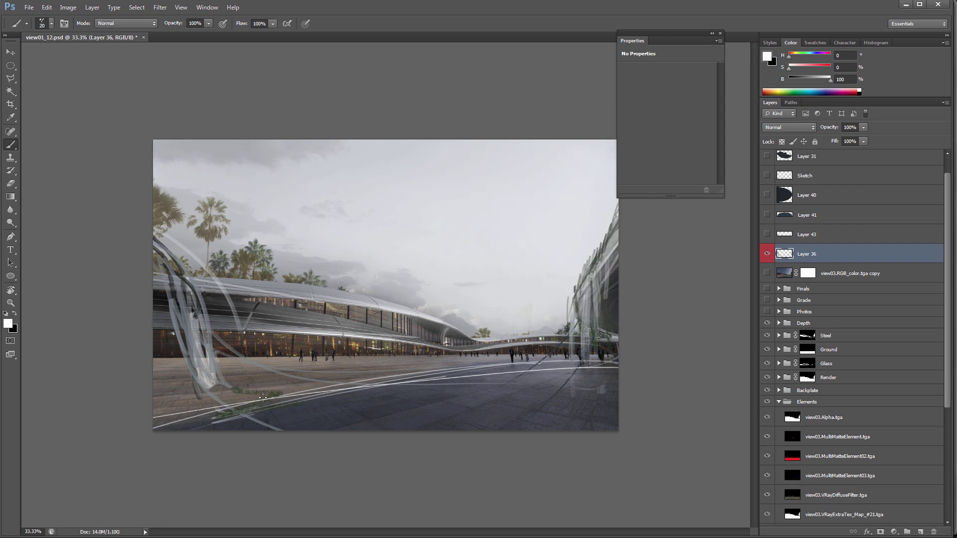
mouse_move(153, 262)
mouse_down()
mouse_move(225, 335)
mouse_move(284, 358)
mouse_move(409, 372)
mouse_up()
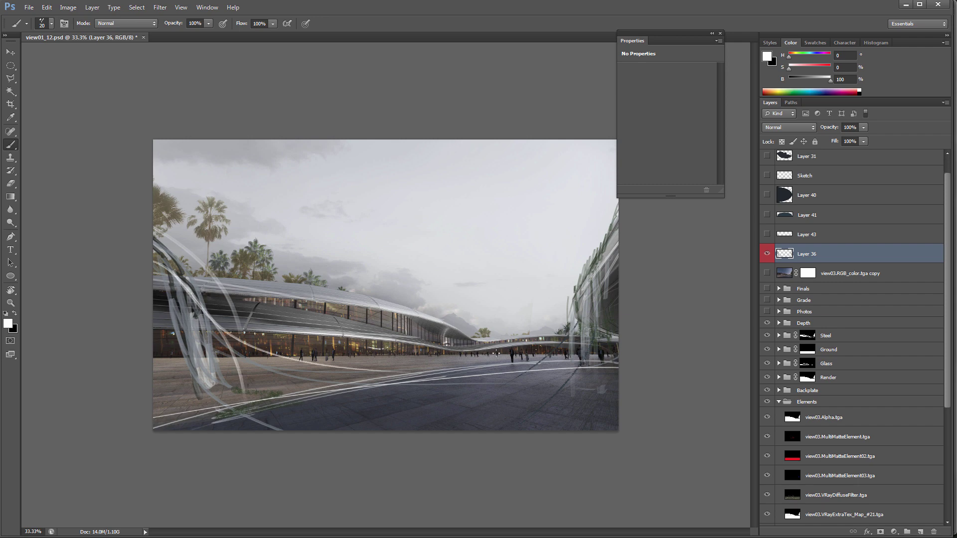
mouse_move(290, 283)
mouse_down()
mouse_move(588, 341)
mouse_move(441, 366)
mouse_up()
key(ctrl+z)
mouse_move(578, 319)
mouse_down()
mouse_move(211, 286)
mouse_move(558, 360)
mouse_move(423, 322)
mouse_up()
key(ctrl+z)
Brush white flow curves on Layer 36 from the left building's roof down across the plaza towards the right-hand building
drag(129, 248, 213, 317)
drag(179, 272, 352, 376)
mouse_move(231, 364)
mouse_down()
mouse_move(419, 375)
mouse_move(592, 369)
mouse_move(618, 356)
mouse_up()
Brush a series of near-vertical white strokes on Layer 36 down the face of the right-hand building
drag(571, 308, 573, 347)
drag(578, 287, 586, 374)
drag(596, 273, 591, 332)
drag(607, 263, 596, 337)
mouse_move(609, 244)
mouse_down()
mouse_move(600, 335)
mouse_move(615, 303)
mouse_move(600, 290)
mouse_move(581, 385)
mouse_up()
drag(577, 298, 569, 354)
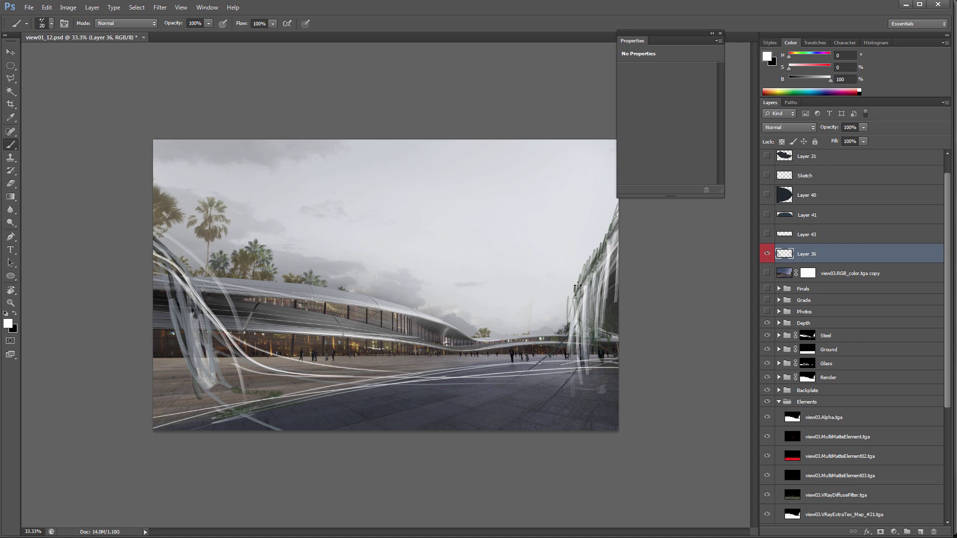
Hide sketch Layer 36, show the Photos and Grade groups, and expand the Photos group
click(768, 255)
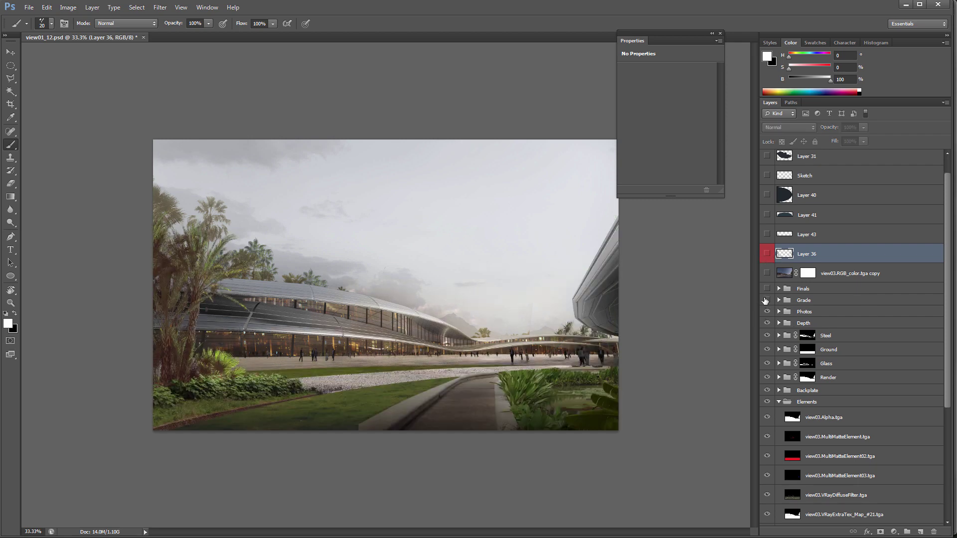
click(768, 300)
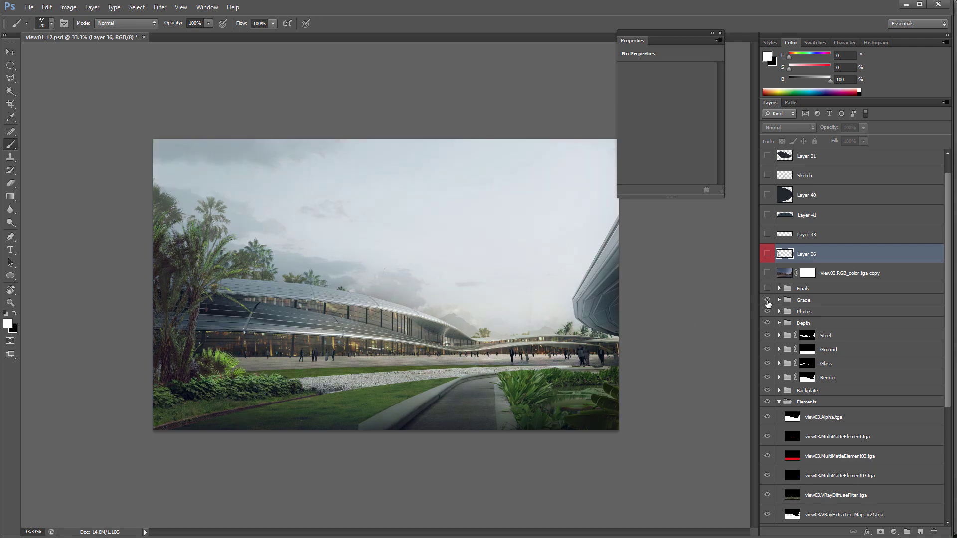
click(779, 312)
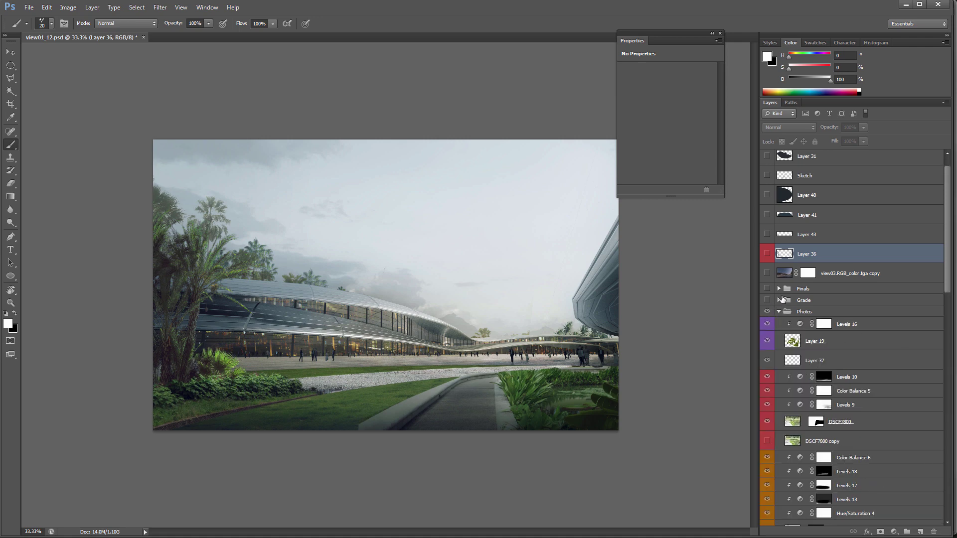
Hide the Grade group and show Layer 36 over the photos, trying a curve along the path and undoing it
click(768, 300)
click(767, 253)
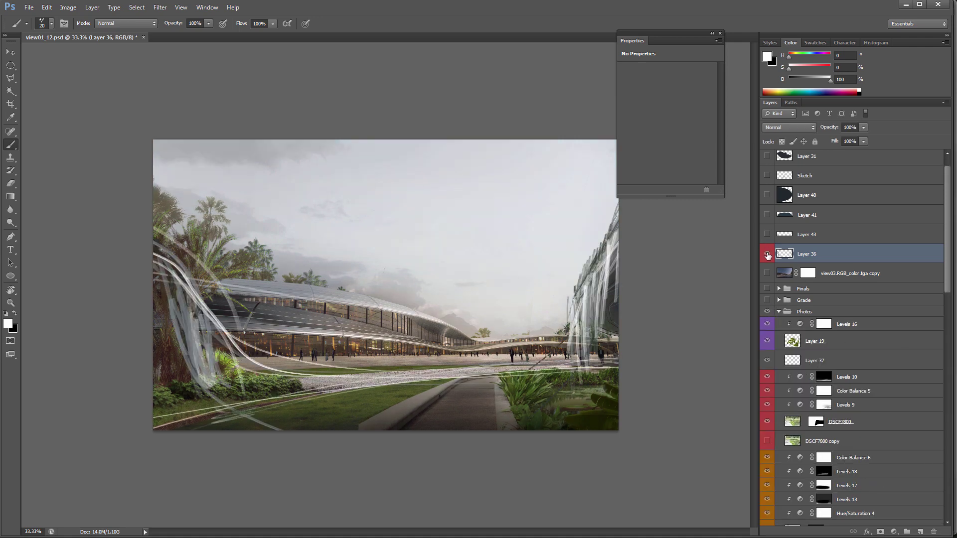
drag(443, 386, 329, 434)
key(ctrl+z)
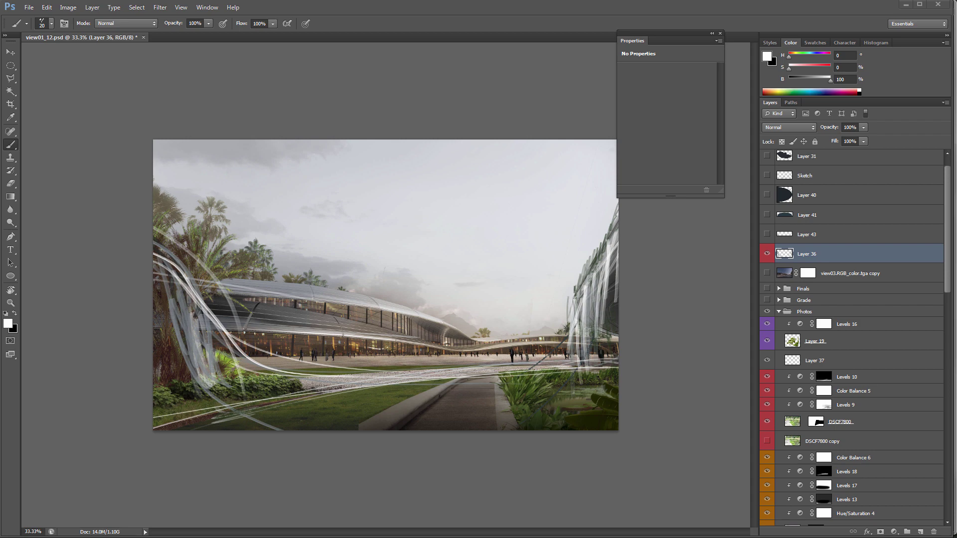
Switch to the browser and open the Photo Packs downloads page on the Arqui9 Learn site
drag(0, 40, 495, 64)
scroll(435, 196, up, 4)
scroll(438, 203, down, 5)
scroll(441, 204, up, 5)
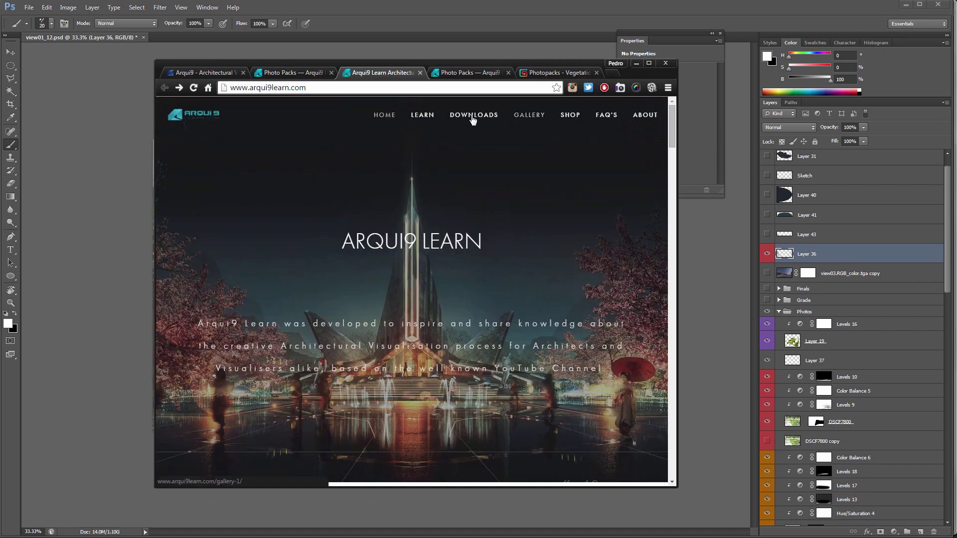
mouse_move(491, 119)
click(477, 150)
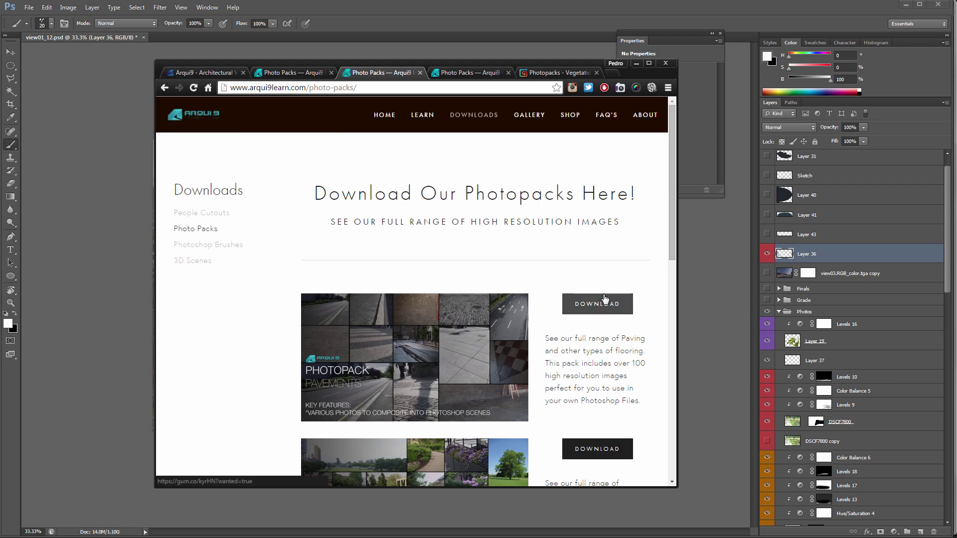
Open the Vegetation photopack's product page, look over its preview and description, and return to Photoshop
scroll(606, 300, down, 1)
scroll(581, 299, down, 1)
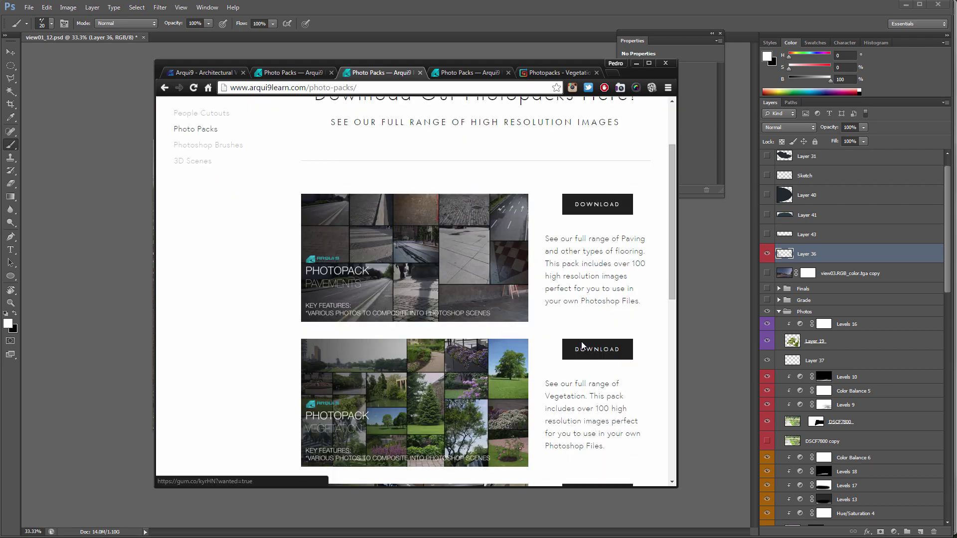
click(581, 348)
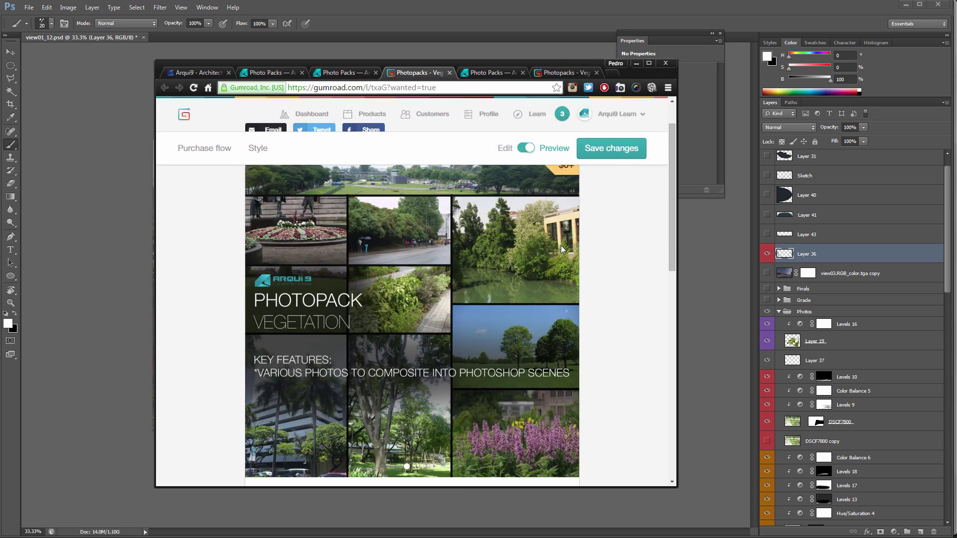
scroll(556, 360, down, 2)
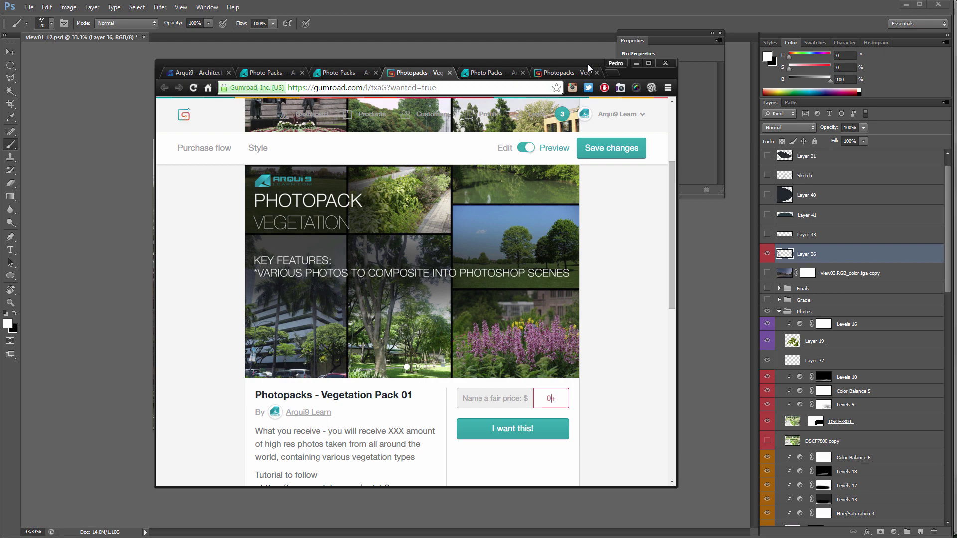
drag(587, 64, 0, 65)
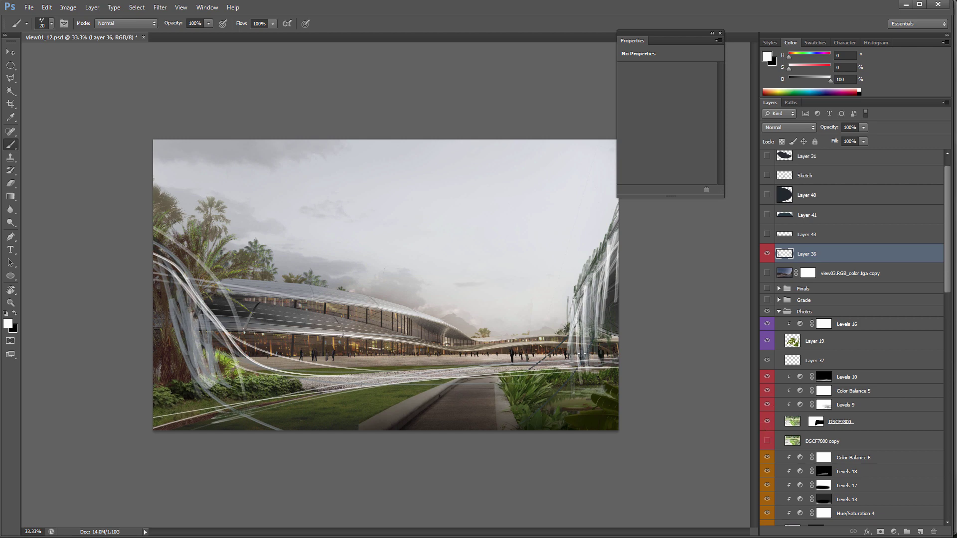
Brush a long white curve on Layer 36 from the pond planting across the path and lawn, undoing the trial strokes
mouse_move(609, 372)
mouse_down()
mouse_move(175, 400)
mouse_move(455, 366)
mouse_move(201, 410)
mouse_up()
key(ctrl+z)
key(ctrl+z)
mouse_move(598, 369)
mouse_down()
mouse_move(403, 385)
mouse_move(185, 413)
mouse_up()
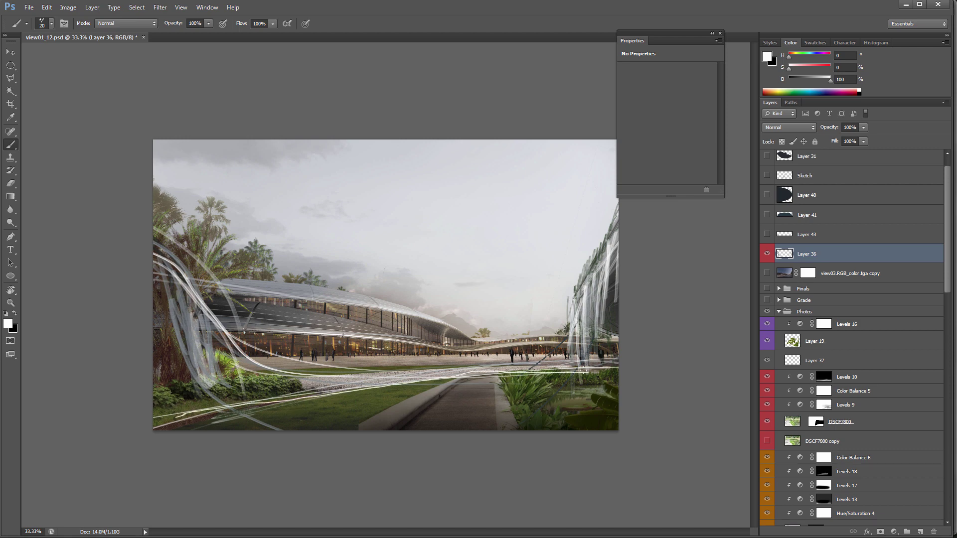
mouse_move(397, 362)
mouse_down()
mouse_move(559, 361)
mouse_move(214, 384)
mouse_up()
key(ctrl+z)
Hide Layer 36, show the Grade group, and select the DSCF7800 copy layer in the Photos group
click(770, 255)
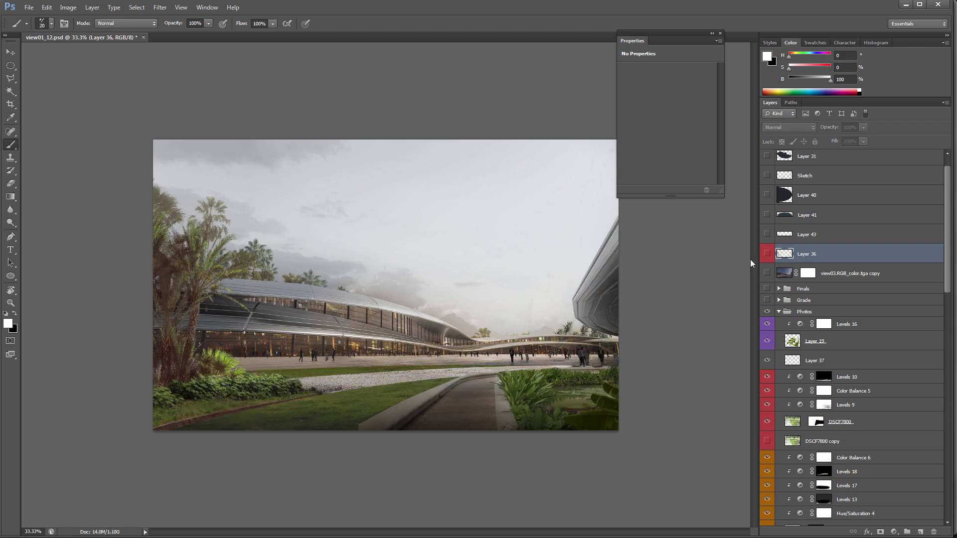
click(767, 300)
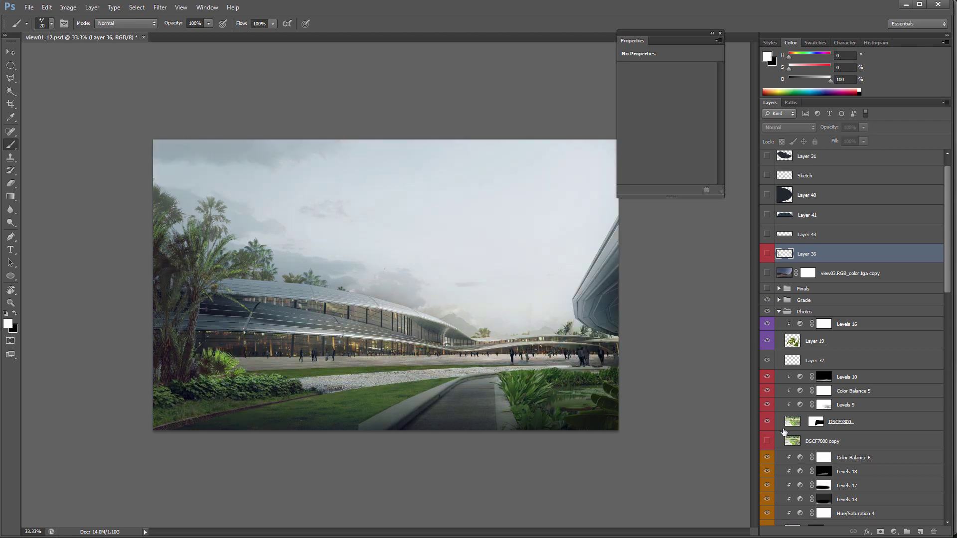
click(776, 442)
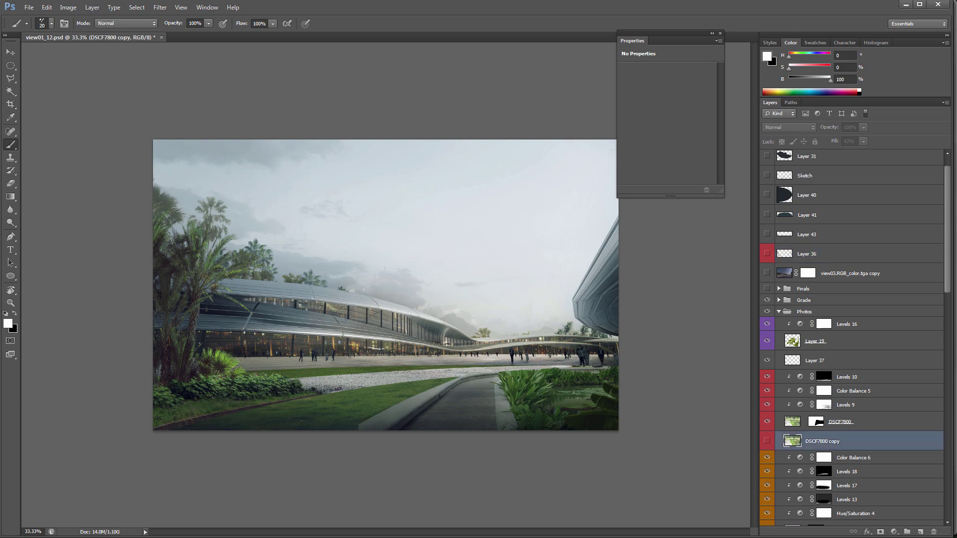
Open DSCF7801.JPG from the Phil photo-pack folder in Bridge into Photoshop and float it in its own window
drag(0, 60, 631, 33)
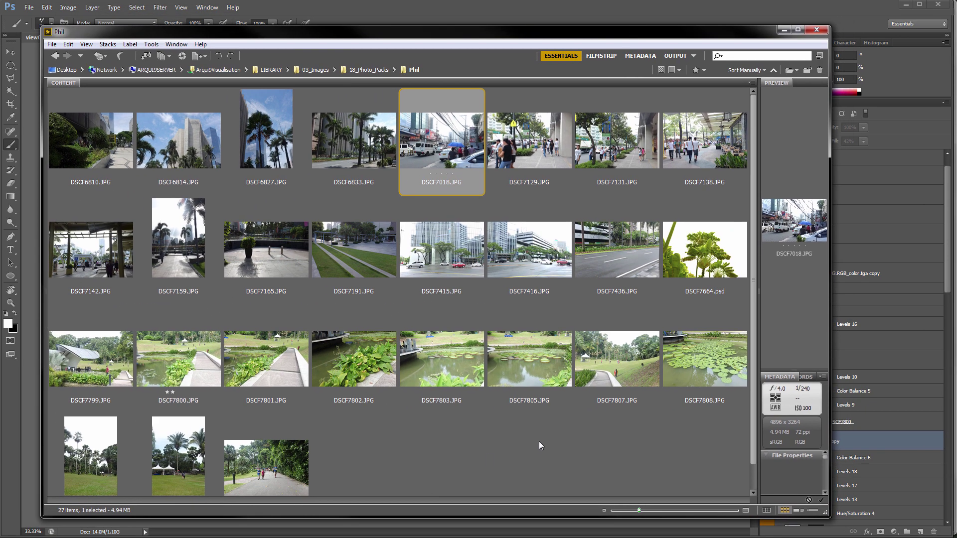
click(297, 357)
drag(495, 40, 412, 54)
drag(164, 370, 504, 19)
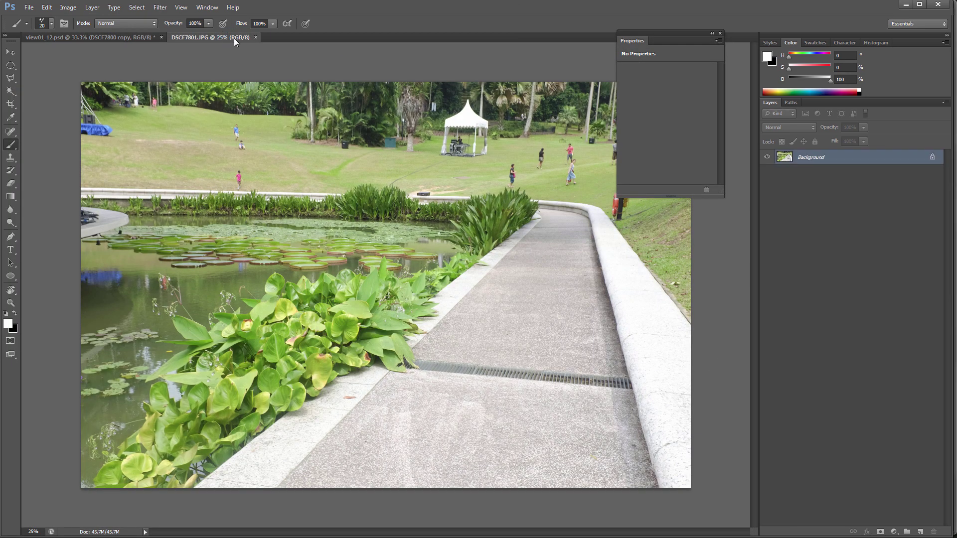
drag(229, 37, 3, 116)
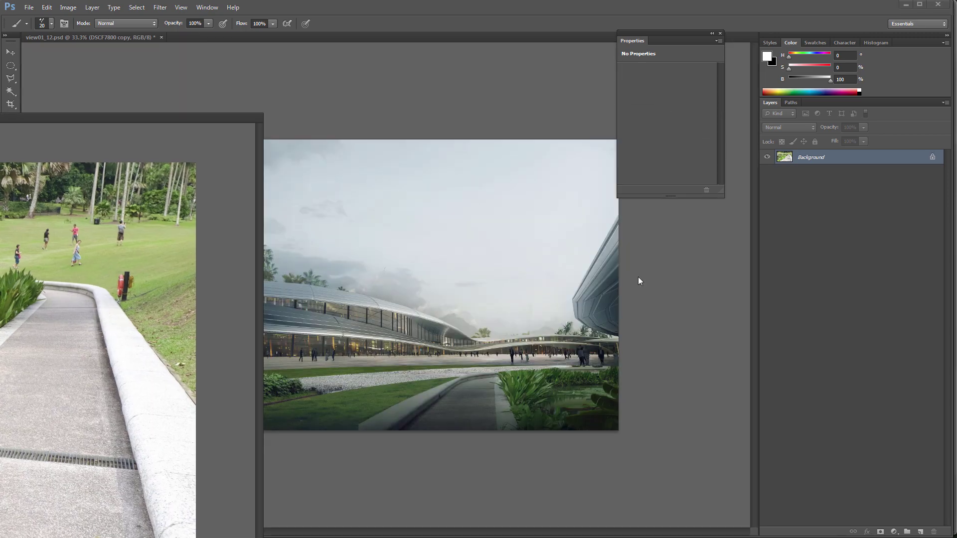
Copy the DSCF7801 photo into view01_12.psd as a new layer above DSCF7800 copy, and close the source photo
drag(838, 160, 473, 325)
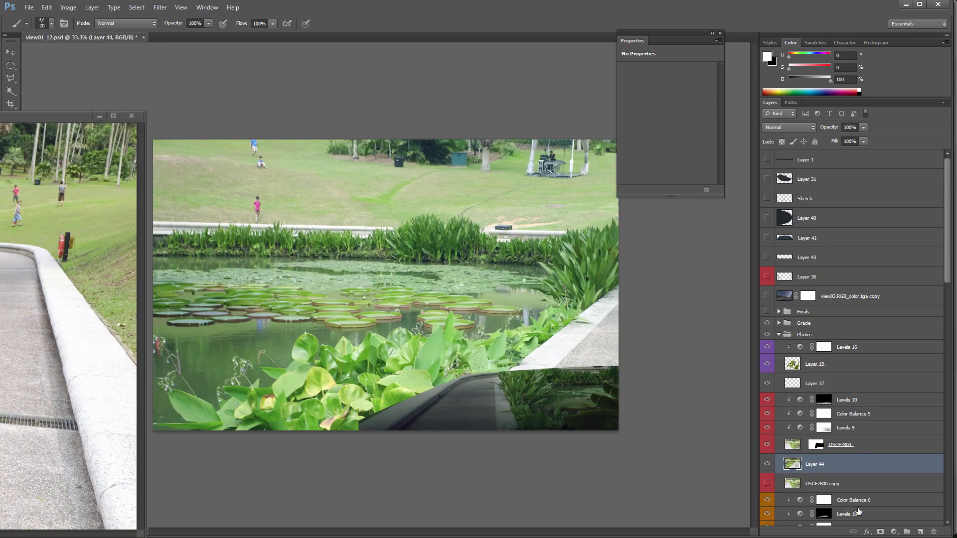
key(z)
key(ctrl+minus)
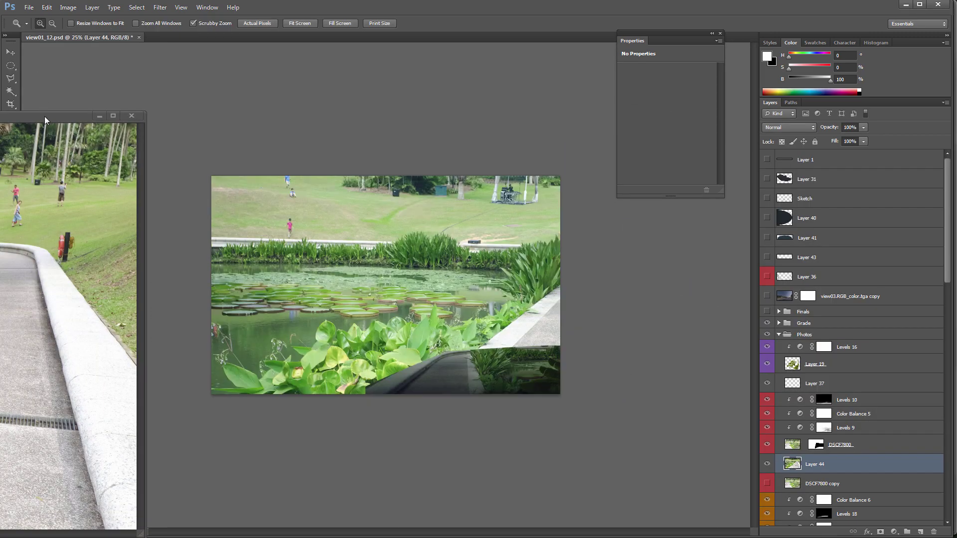
click(131, 116)
Hide DSCF7800 with its adjustment layers, and scale the new park photo on Layer 44 down over the plaza
drag(768, 447, 768, 399)
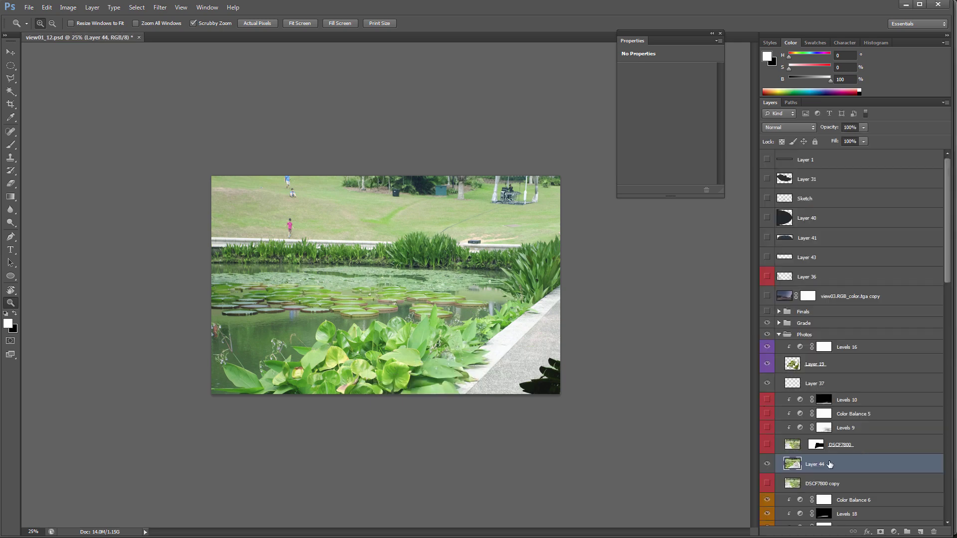
key(ctrl+t)
drag(131, 130, 432, 391)
drag(597, 407, 402, 356)
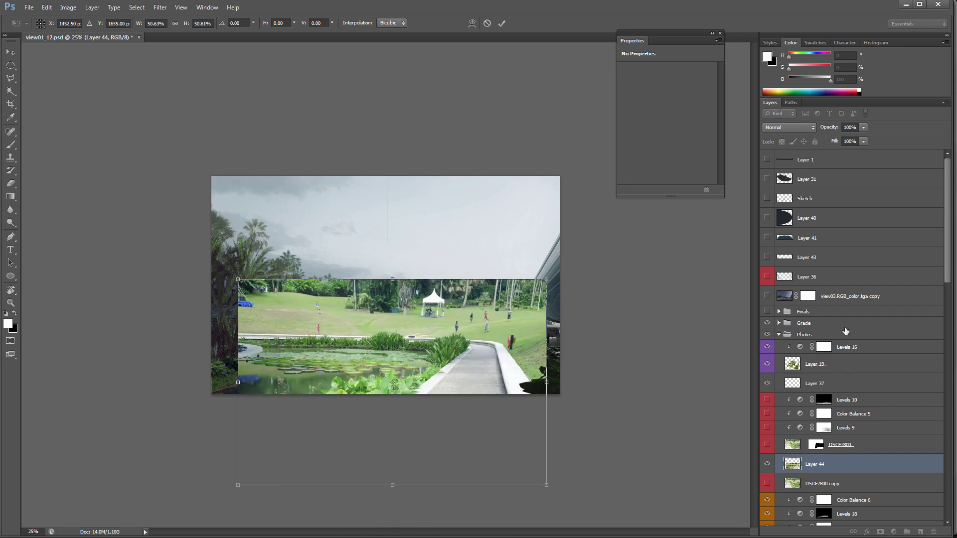
drag(529, 291, 480, 325)
key(Return)
Move Layer 44 out of the Photos group to just above it, and hide the Photos group
drag(828, 463, 815, 332)
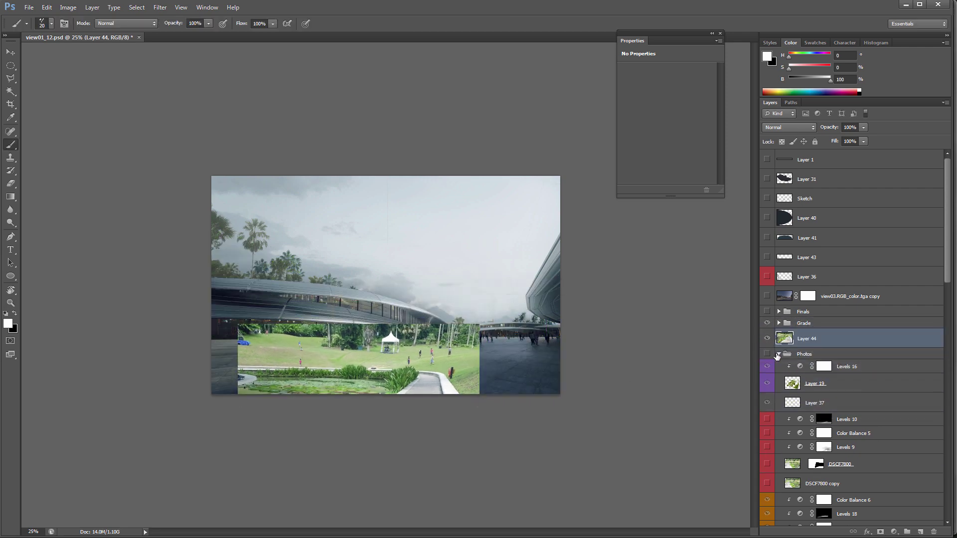
key(z)
click(665, 338)
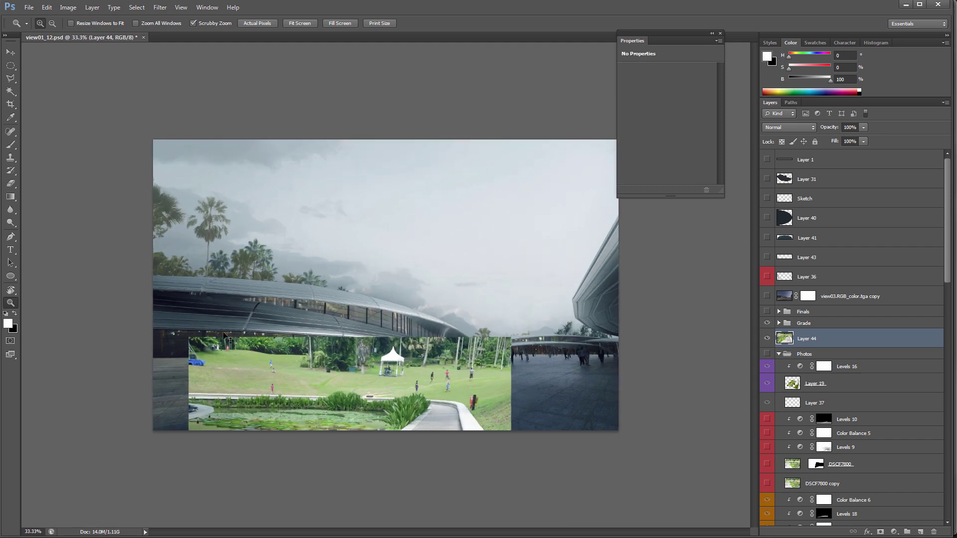
Flip the park photo on Layer 44 horizontally, enlarge it to about 116%, and position it over the plaza's right half
key(ctrl+t)
right_click(436, 368)
click(481, 520)
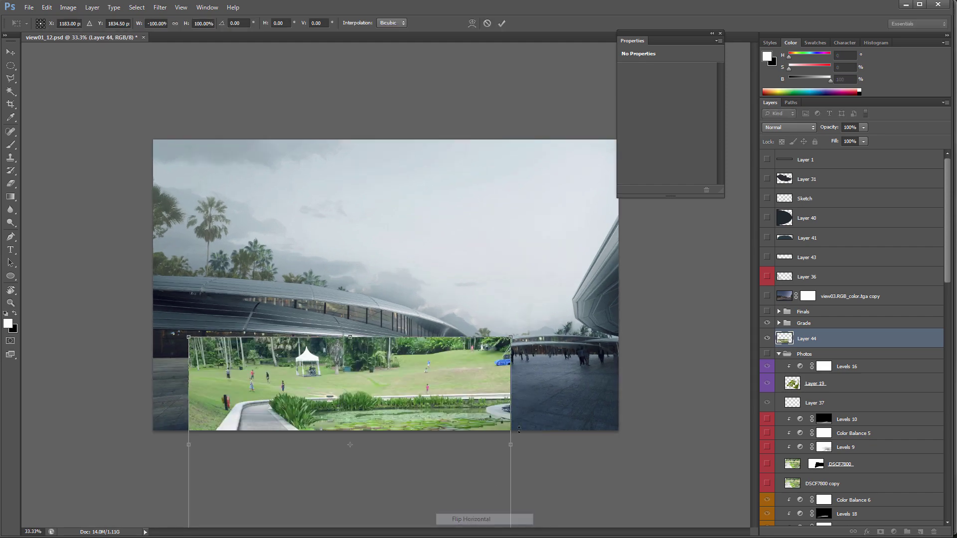
drag(510, 337, 663, 375)
key(Return)
key(z)
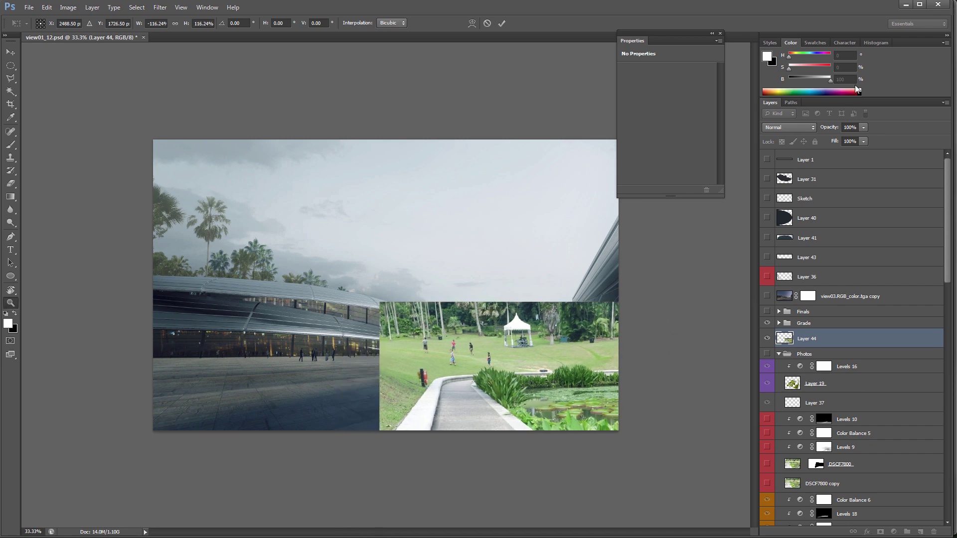
Set Layer 44's blend mode to Overlay and shift the photo up and left over the plaza
click(789, 127)
click(789, 259)
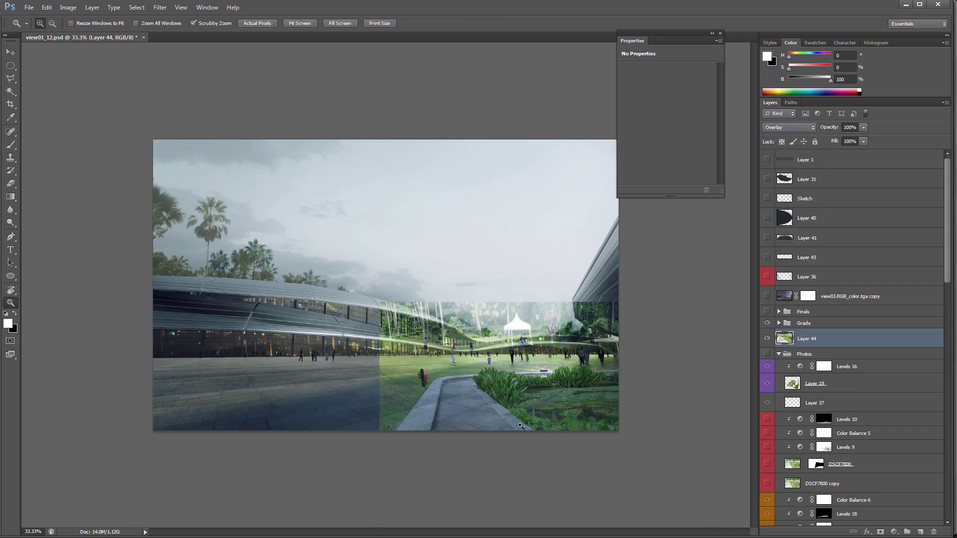
click(593, 407)
alt+click(594, 417)
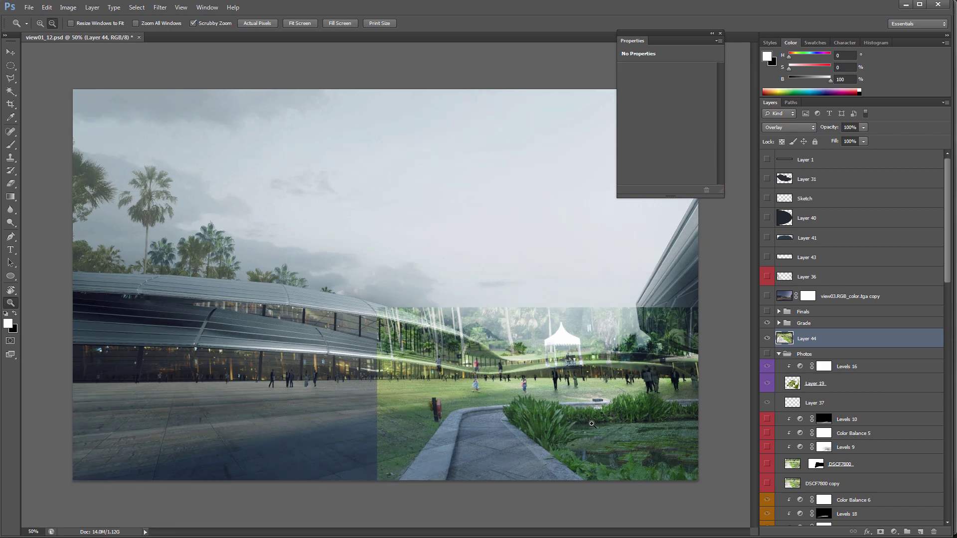
key(v)
drag(610, 414, 581, 403)
Warp Layer 44 so the path and pond edge sweep in a curve across the foreground, and nudge it down slightly
key(ctrl+t)
right_click(501, 362)
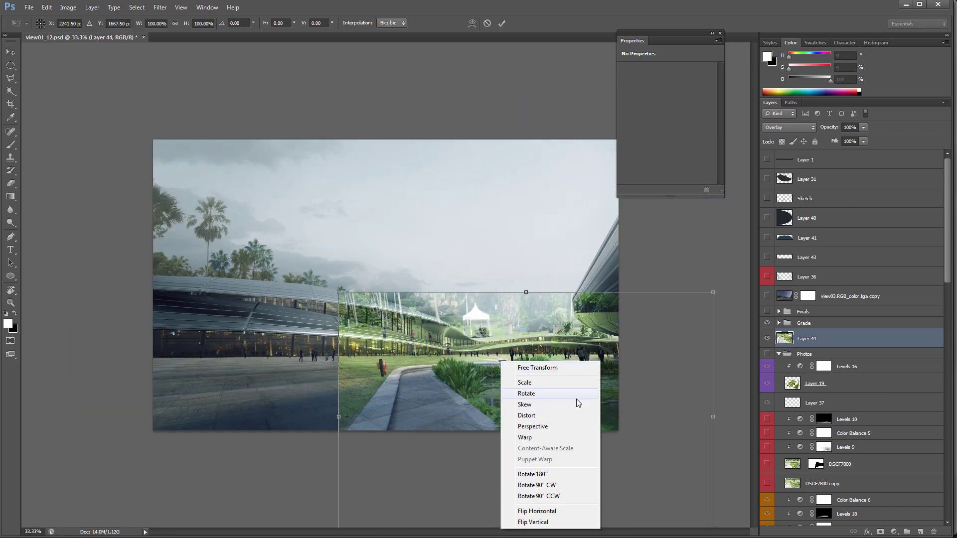
click(560, 440)
drag(463, 471, 251, 463)
drag(466, 374, 457, 368)
drag(513, 326, 490, 398)
drag(343, 381, 354, 409)
drag(551, 409, 500, 338)
mouse_move(346, 304)
mouse_down()
mouse_move(345, 330)
mouse_move(344, 319)
mouse_up()
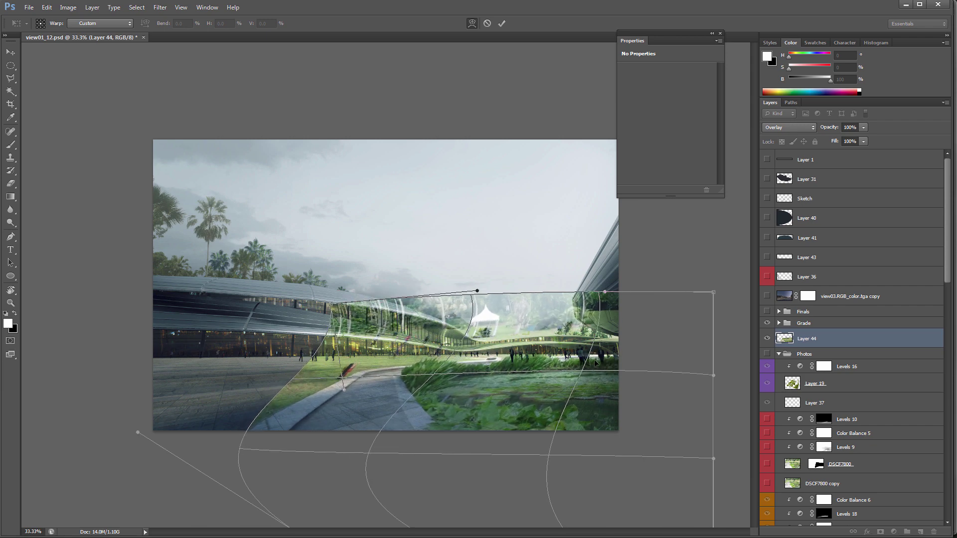
key(Return)
drag(487, 389, 489, 398)
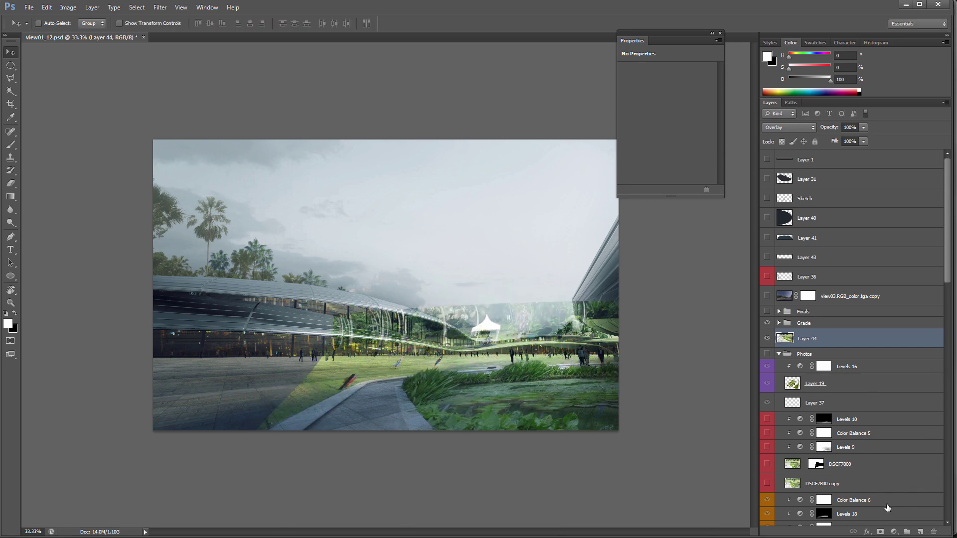
Add a layer mask to Layer 44 and paint out the photo over the buildings and paving with a 150 px black brush
click(881, 533)
key(b)
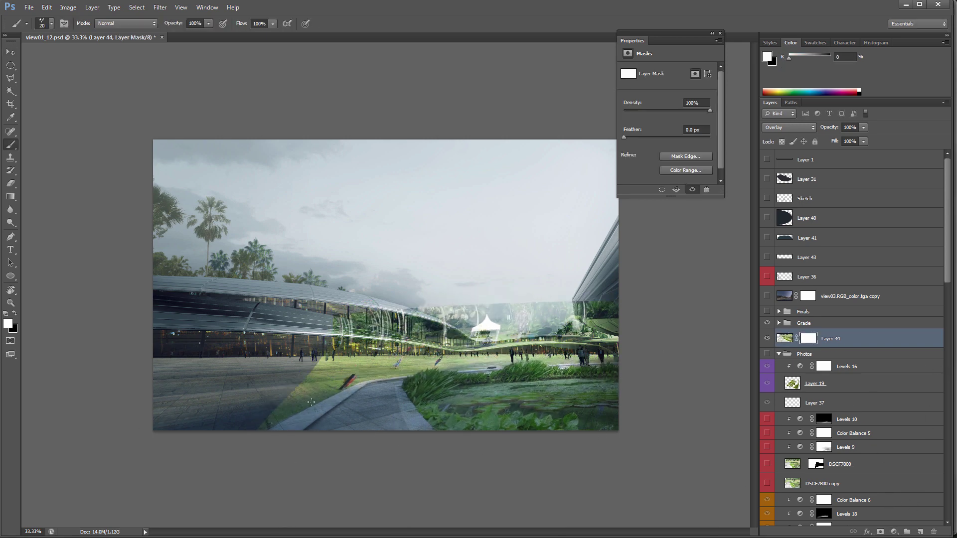
key(x)
key(bracketright)
key(bracketright)
key(bracketright)
key(bracketright)
key(bracketright)
key(bracketright)
mouse_move(386, 369)
mouse_down()
mouse_move(348, 379)
mouse_move(449, 367)
mouse_move(349, 364)
mouse_move(507, 333)
mouse_move(473, 324)
mouse_move(414, 342)
mouse_move(490, 331)
mouse_move(349, 336)
mouse_move(369, 328)
mouse_move(352, 324)
mouse_up()
mouse_move(579, 359)
mouse_down()
mouse_move(648, 346)
mouse_move(511, 358)
mouse_move(623, 299)
mouse_move(508, 312)
mouse_move(563, 326)
mouse_move(441, 330)
mouse_up()
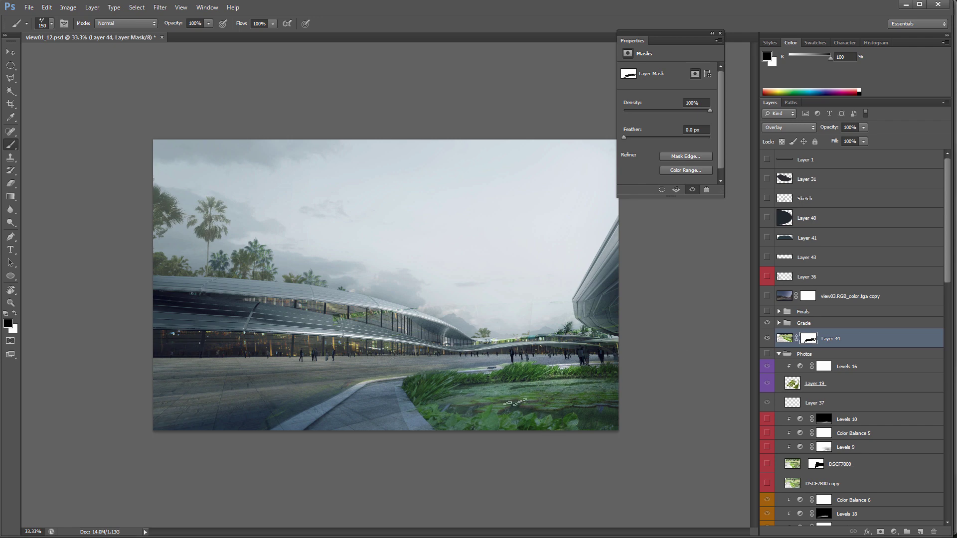
Shift the masked path and pond on Layer 44 to the right in the foreground
key(v)
drag(590, 402, 620, 404)
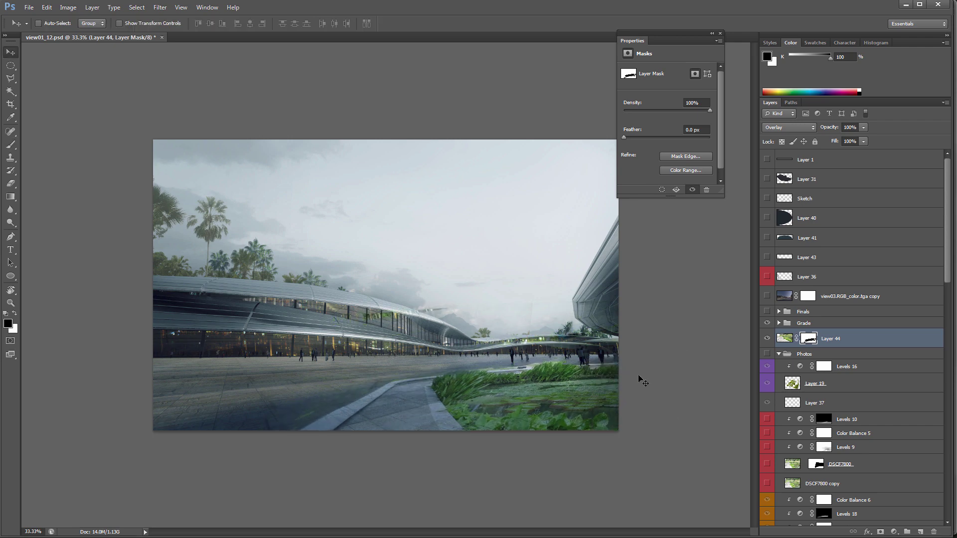
Set Layer 44's blend mode to Normal and reduce its photo to saturation -35 and lightness -31 with Hue/Saturation
key(b)
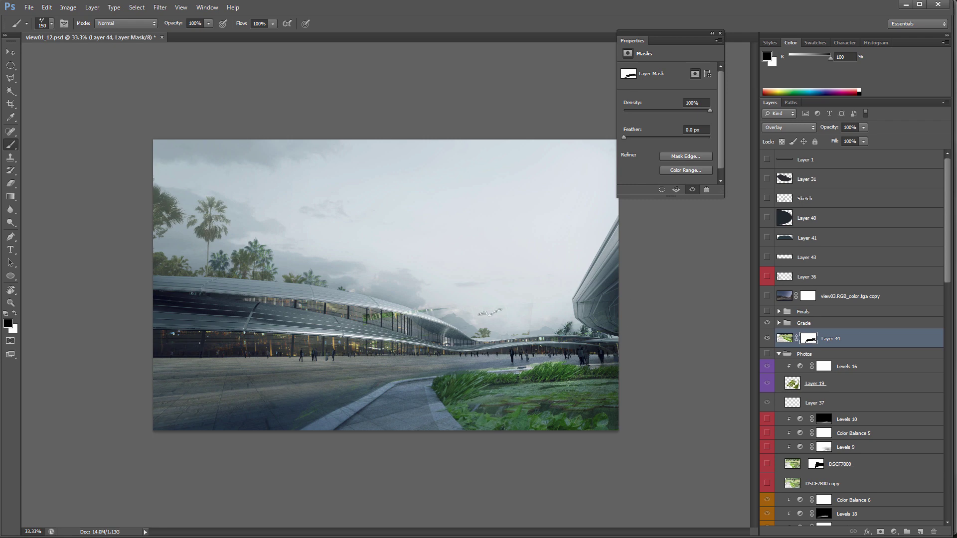
click(793, 129)
click(796, 142)
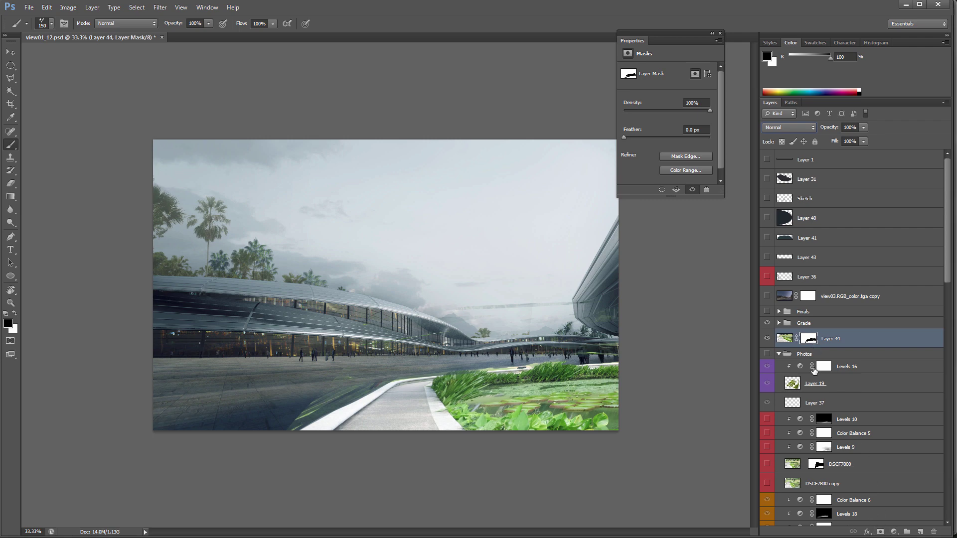
click(785, 341)
key(ctrl+u)
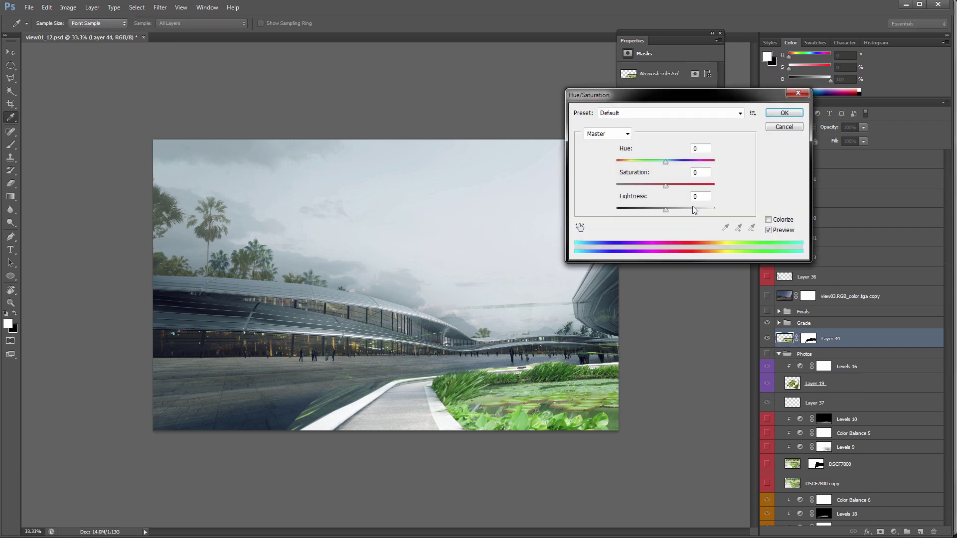
drag(651, 189, 648, 193)
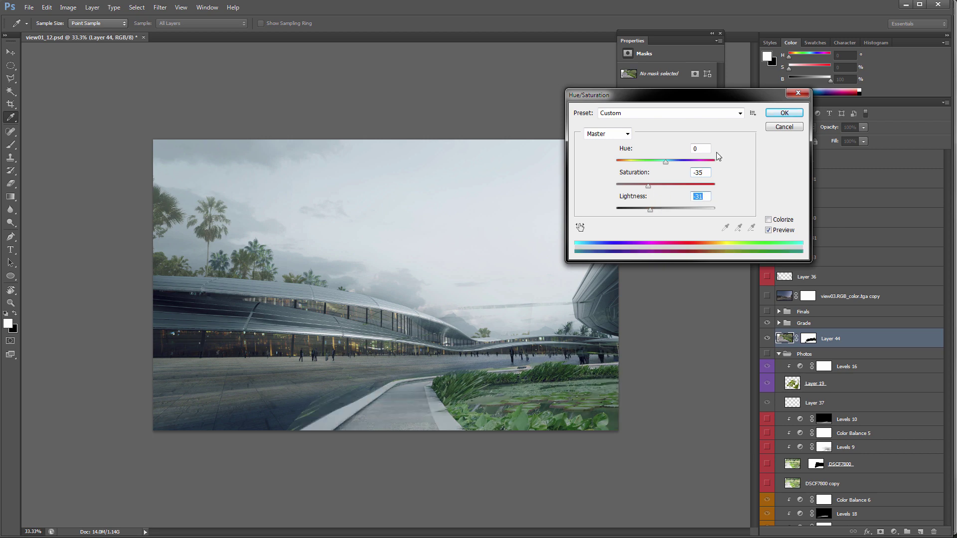
click(784, 113)
key(ctrl+l)
drag(822, 455, 799, 454)
drag(760, 414, 766, 414)
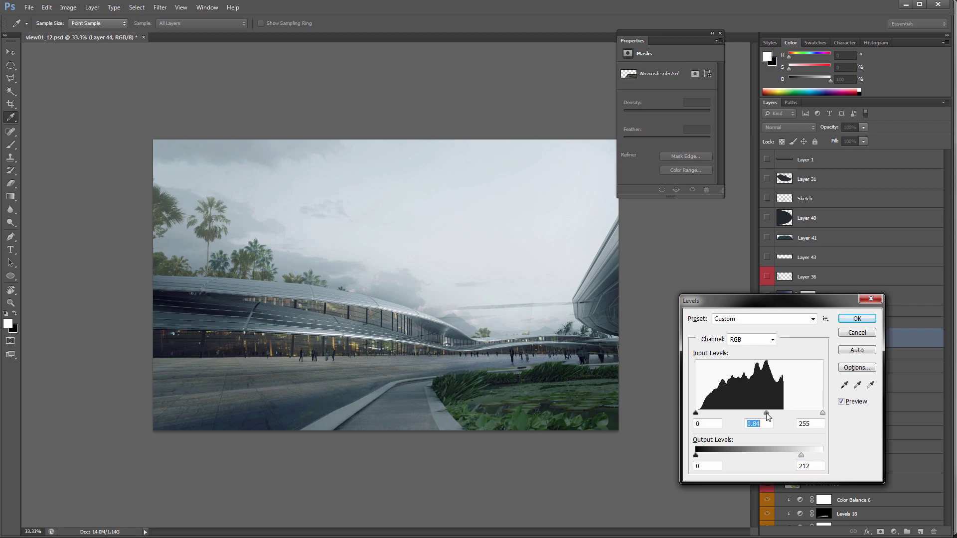
click(862, 332)
Hide Layer 44, show the Photos group, and show its red-labelled path and pond layers except DSCF7800 copy
click(767, 339)
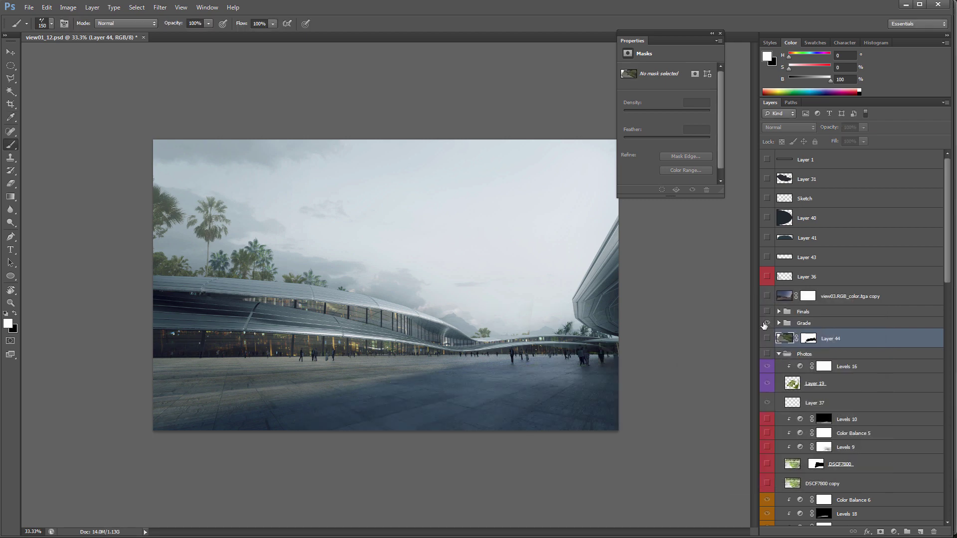
click(767, 354)
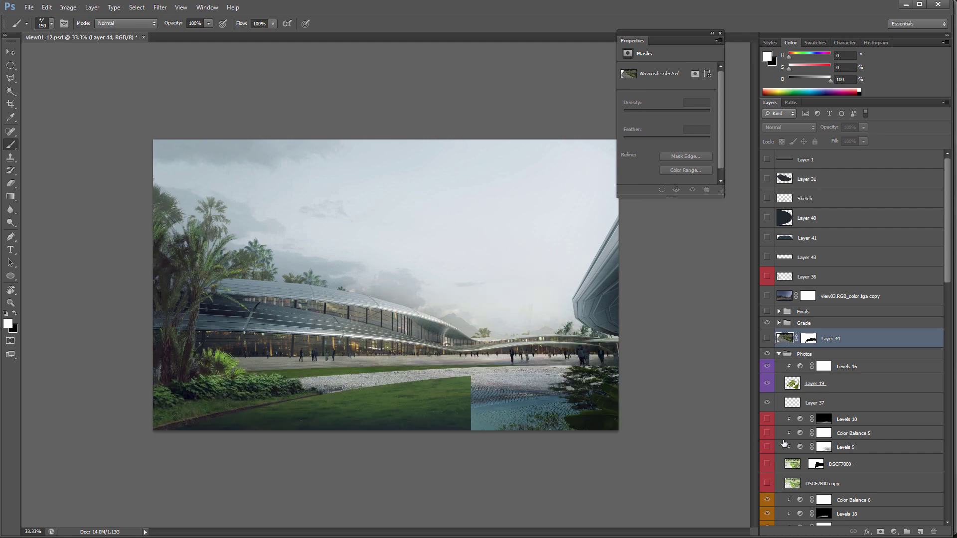
drag(766, 484, 768, 419)
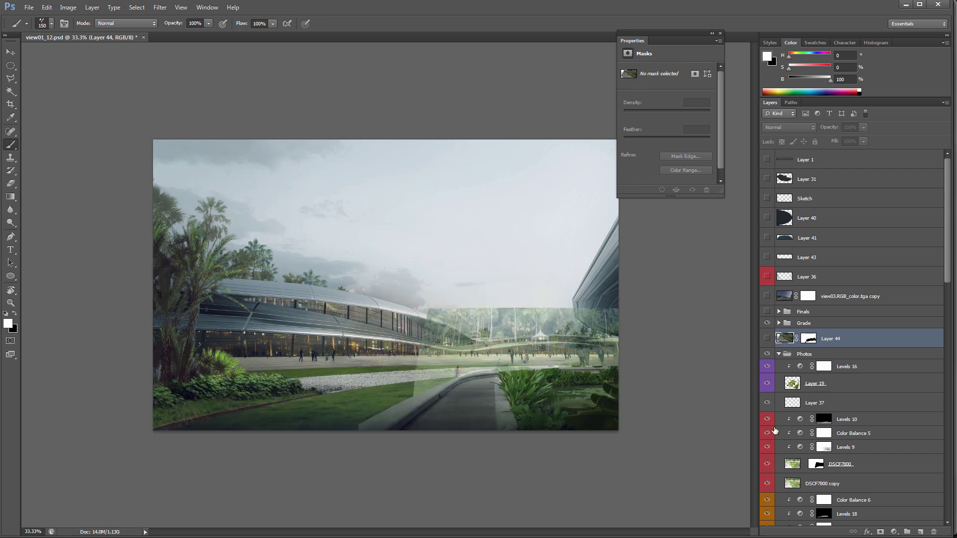
click(767, 485)
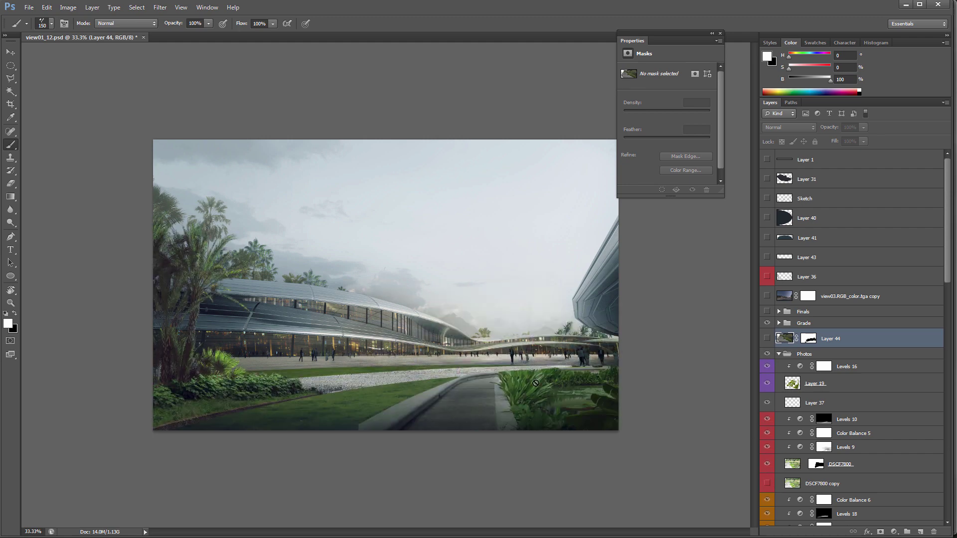
Hide the orange-labelled P6167573 and yellow-labelled P6177840 grass and planting photo layers with their adjustments
scroll(784, 441, down, 3)
scroll(777, 423, down, 3)
drag(770, 344, 770, 424)
scroll(770, 424, down, 4)
drag(767, 363, 768, 411)
scroll(770, 408, down, 5)
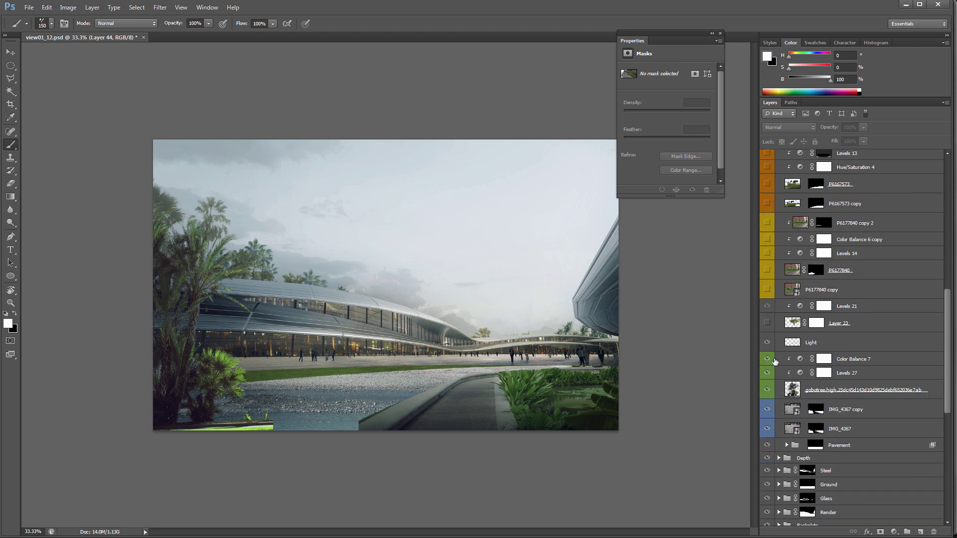
Hide the Light layer, the green-labelled tree and its adjustments, both IMG_4367 layers, and the Pavement group
drag(768, 347, 769, 428)
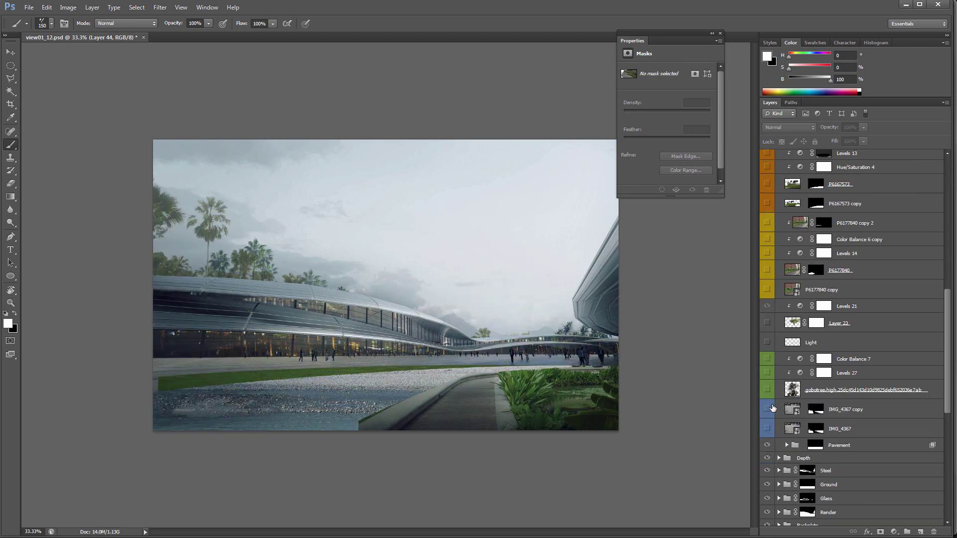
scroll(770, 419, down, 2)
click(767, 387)
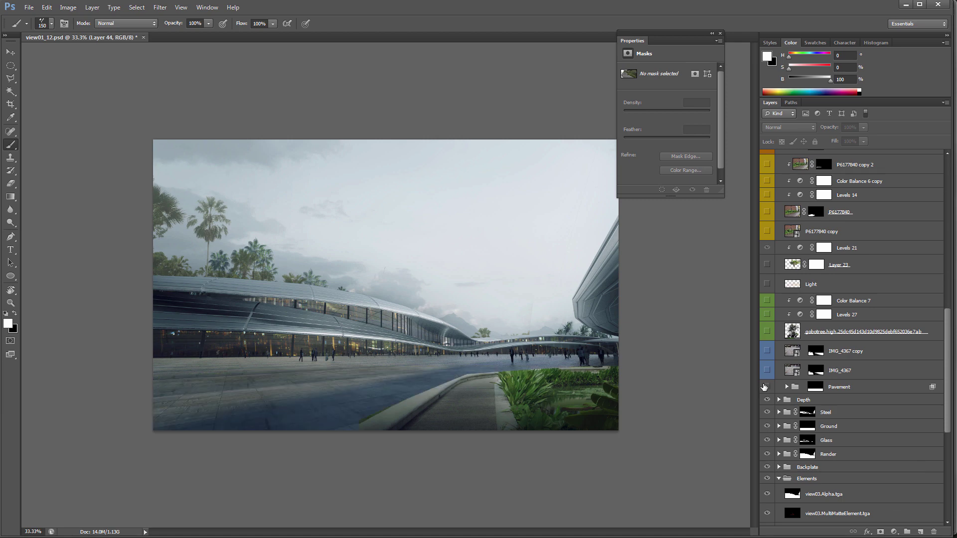
scroll(863, 283, up, 3)
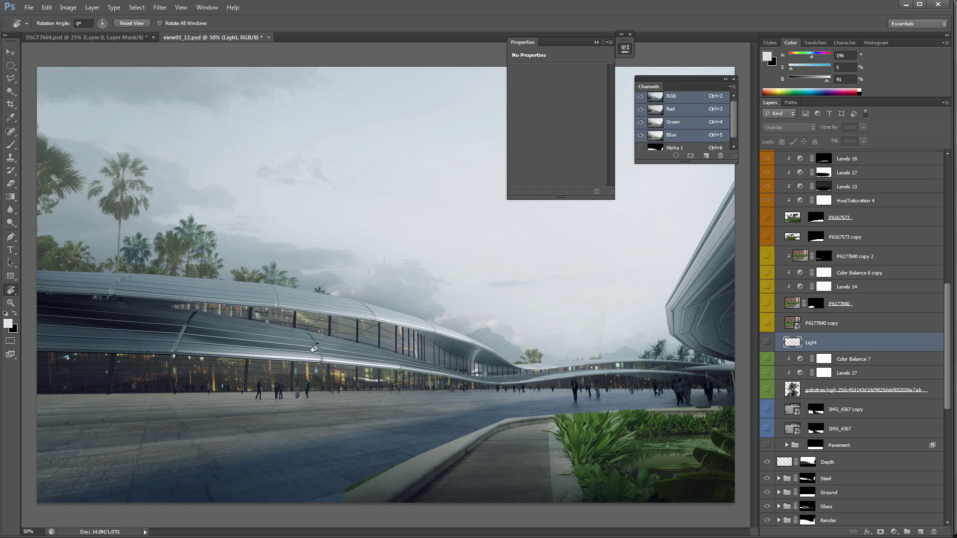
Flip the whole canvas horizontally and make the Color Balance 7 layer active
click(69, 7)
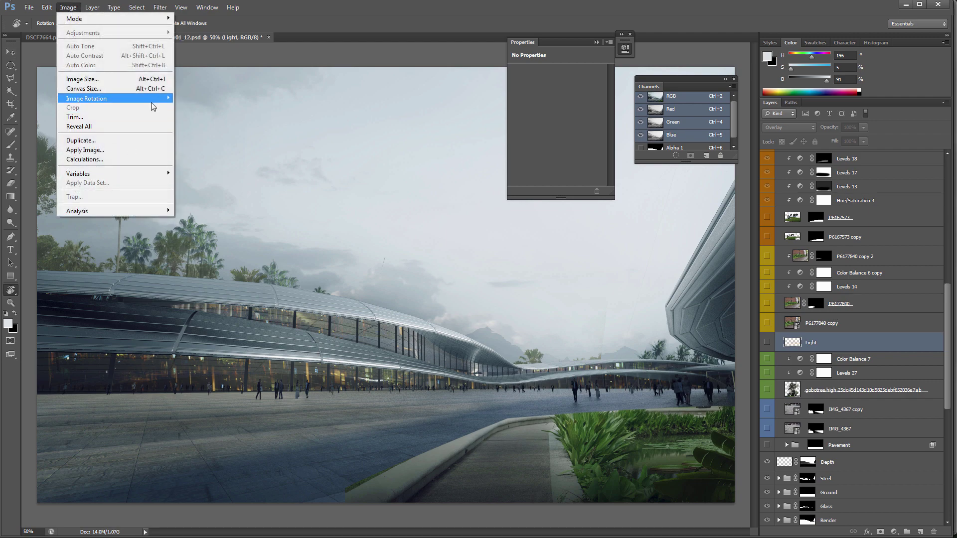
click(219, 141)
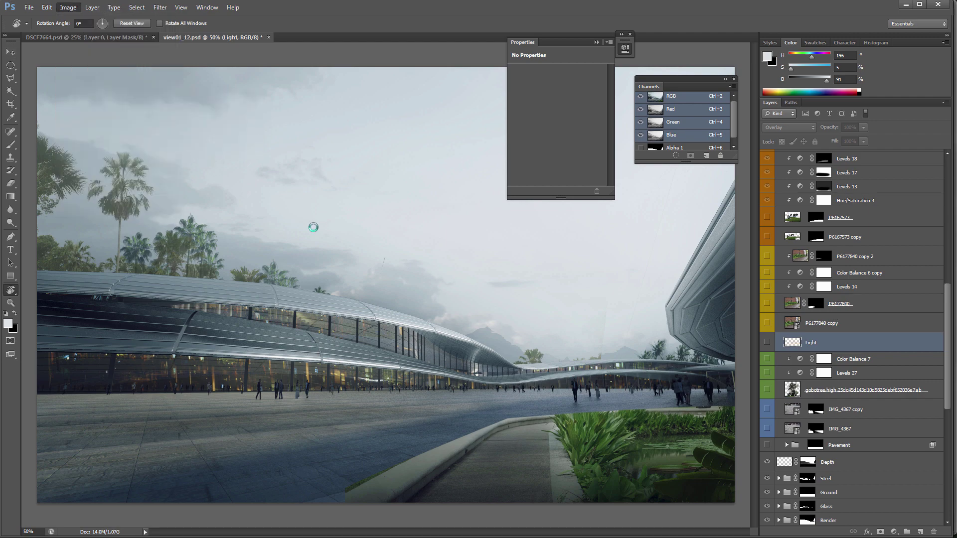
key(b)
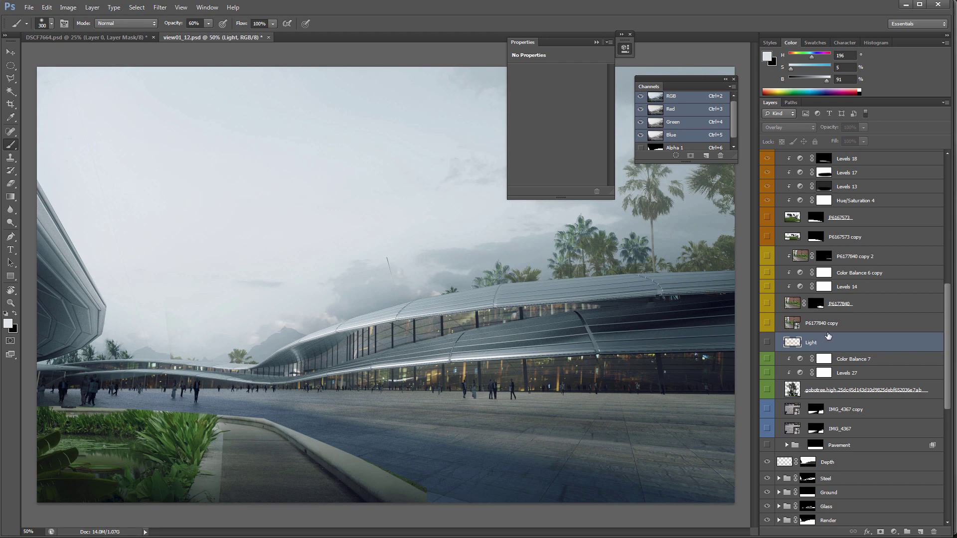
click(857, 409)
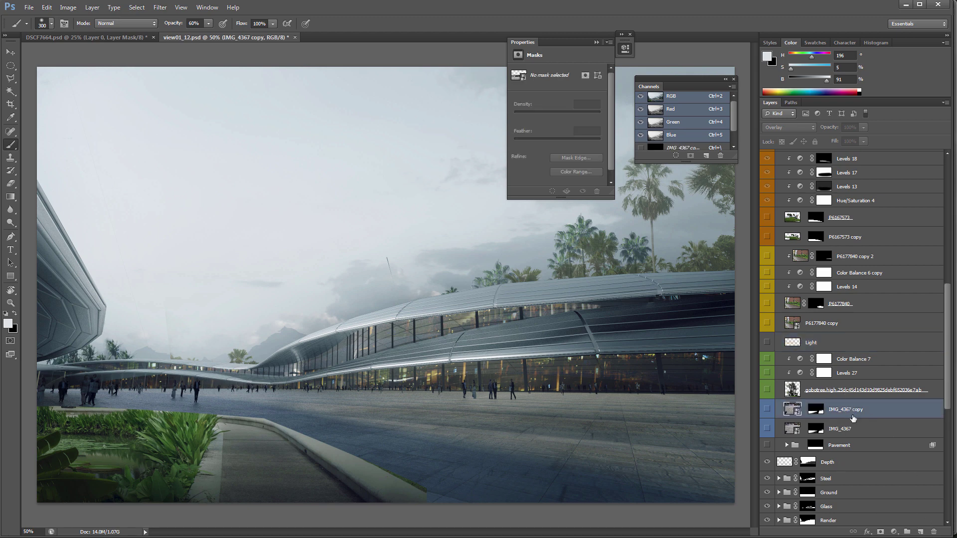
click(867, 435)
click(842, 358)
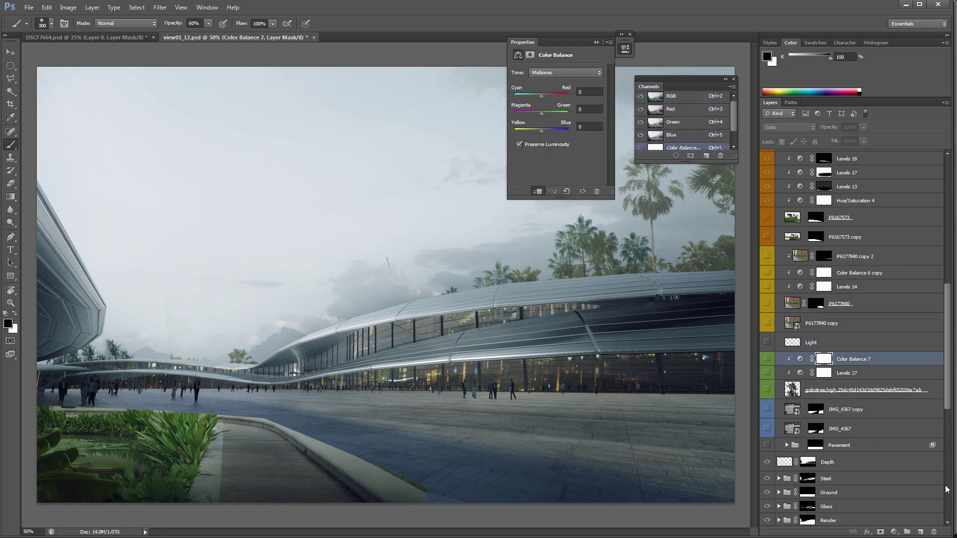
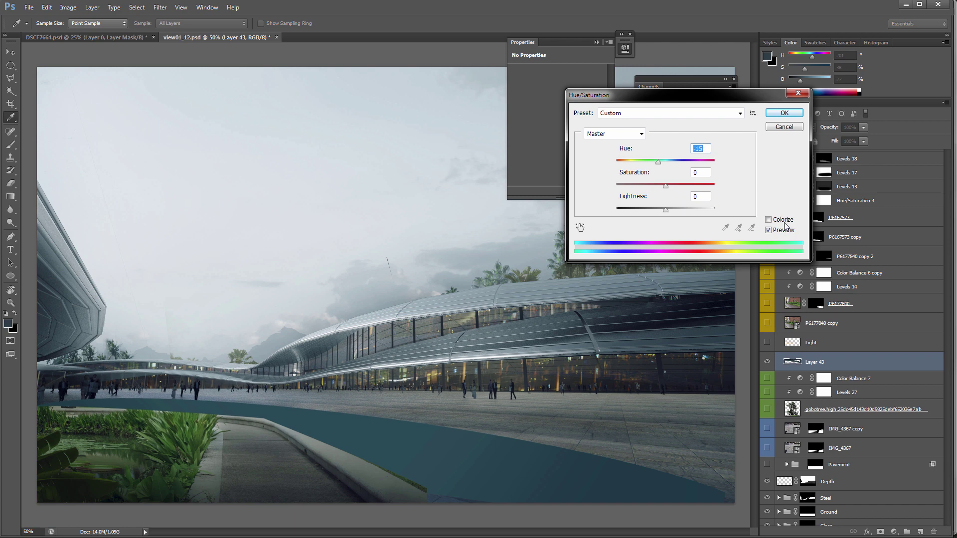
Colorize the curved band on Layer 43 with hue 145, saturation 35 and lightness -22, and nudge it slightly down and left
click(780, 220)
drag(671, 162, 659, 166)
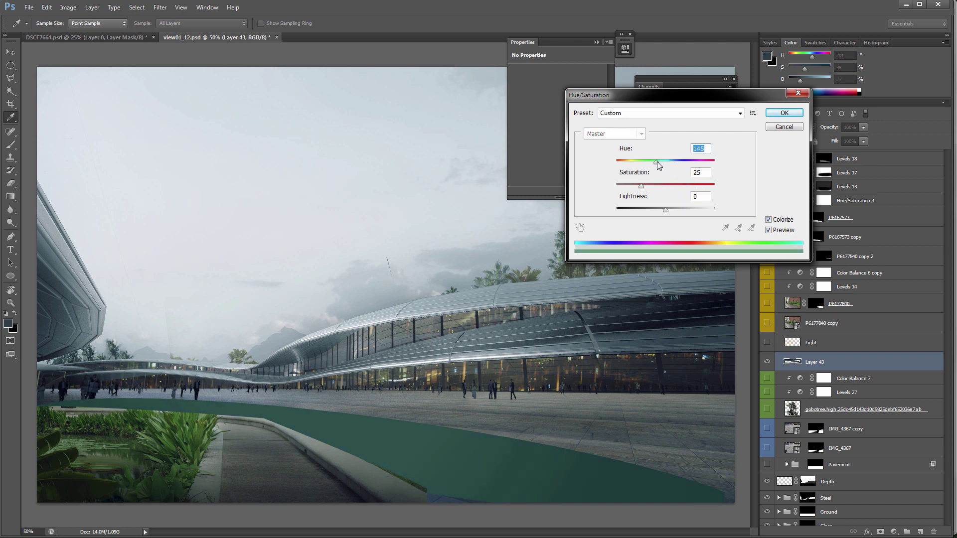
click(657, 184)
click(650, 209)
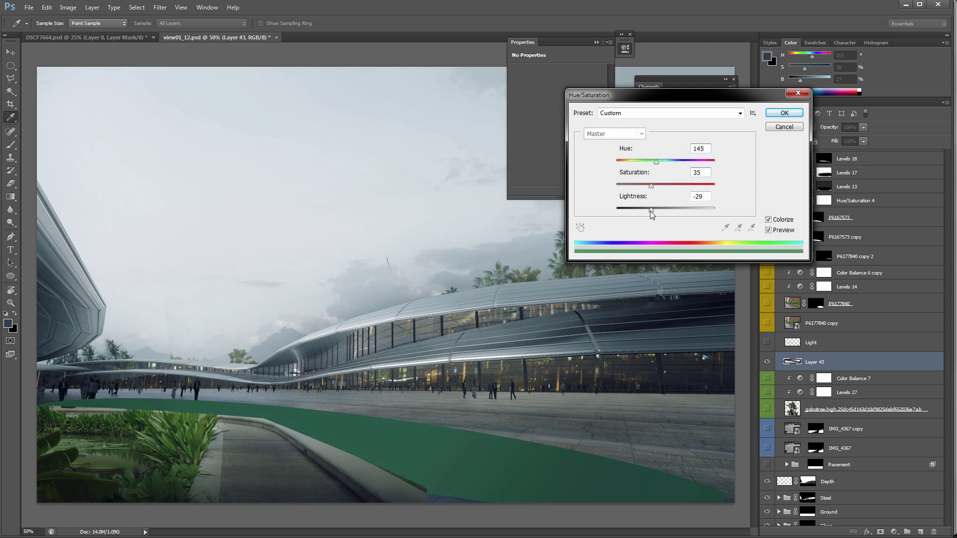
click(654, 208)
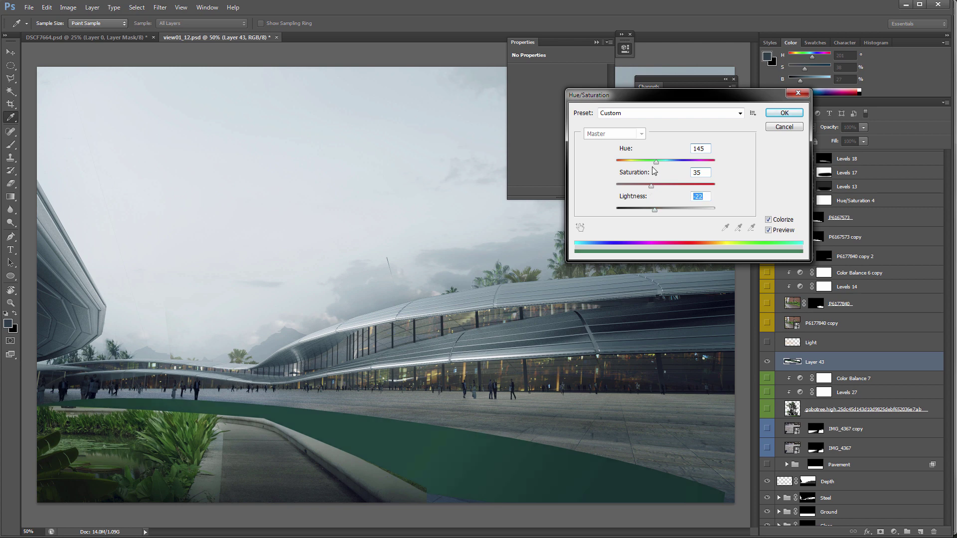
click(784, 113)
key(v)
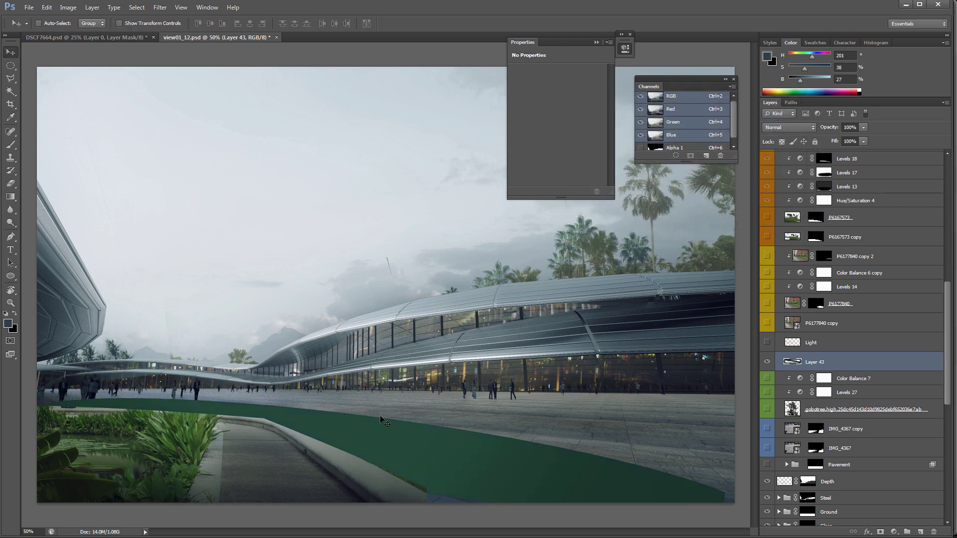
drag(390, 430, 387, 436)
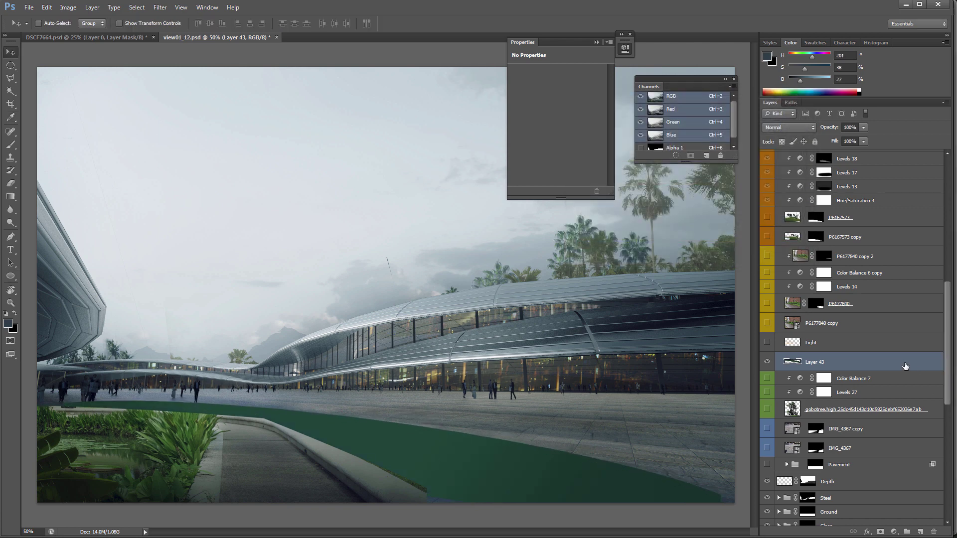
Add a new layer above Layer 43 and prepare a small white brush of 30 px for sketching
click(915, 532)
key(b)
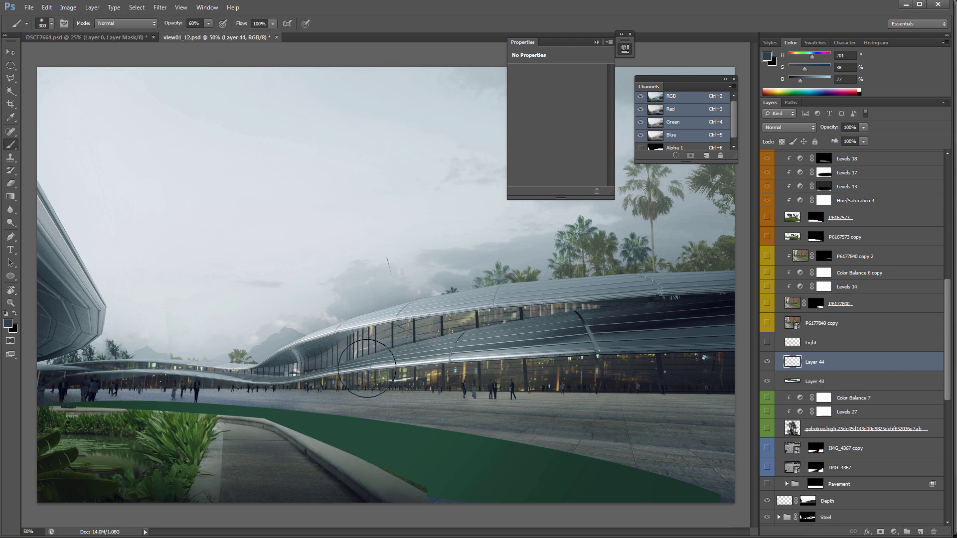
key(bracketleft)
key(bracketleft)
key(bracketleft)
key(bracketleft)
key(bracketleft)
key(bracketleft)
key(bracketleft)
key(bracketleft)
key(bracketleft)
key(bracketleft)
key(bracketleft)
key(bracketleft)
key(bracketleft)
key(d)
key(x)
Try sketching white curved lines across the plaza on the new layer, reducing the brush to 10 px
mouse_move(403, 388)
mouse_down()
mouse_move(302, 424)
mouse_move(311, 382)
mouse_move(424, 422)
mouse_up()
key(ctrl+z)
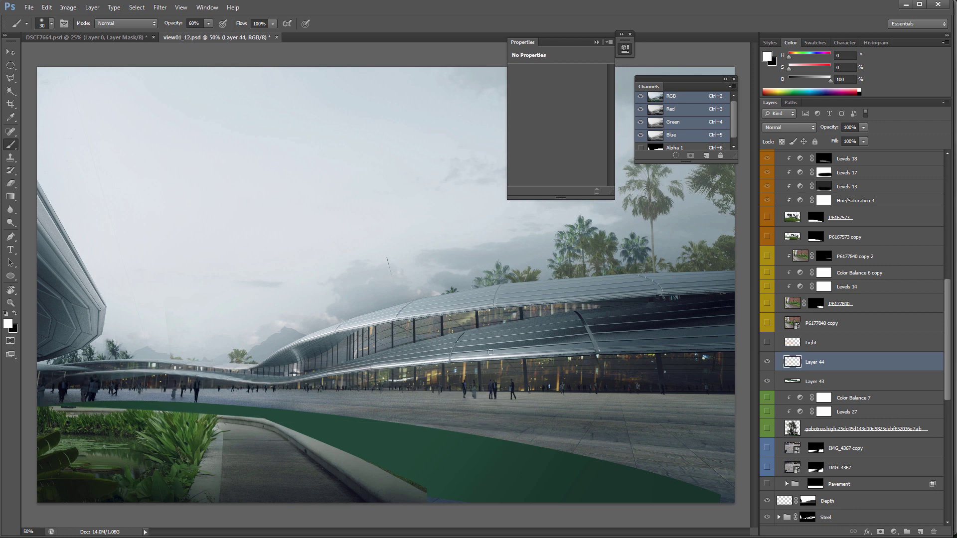
key(bracketleft)
mouse_move(367, 398)
mouse_down()
mouse_move(77, 380)
mouse_move(75, 406)
mouse_move(392, 400)
mouse_up()
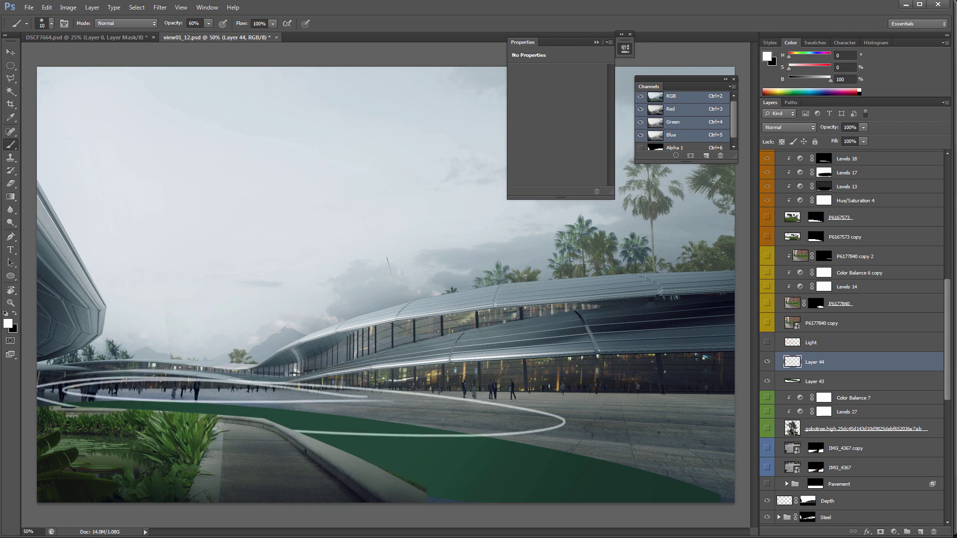
key(ctrl+z)
Duplicate the green band on Layer 43 and shift the copy to the right
click(842, 388)
key(ctrl+j)
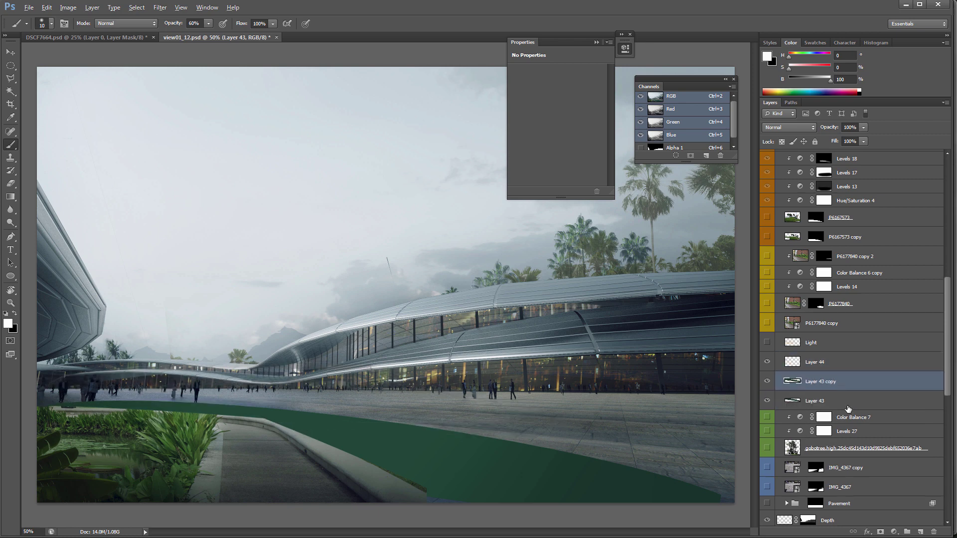
key(v)
drag(417, 432, 463, 429)
Lighten Layer 43 copy with a Levels output black of 47 and place it below Layer 43 as a lighter edge
key(ctrl+l)
click(723, 453)
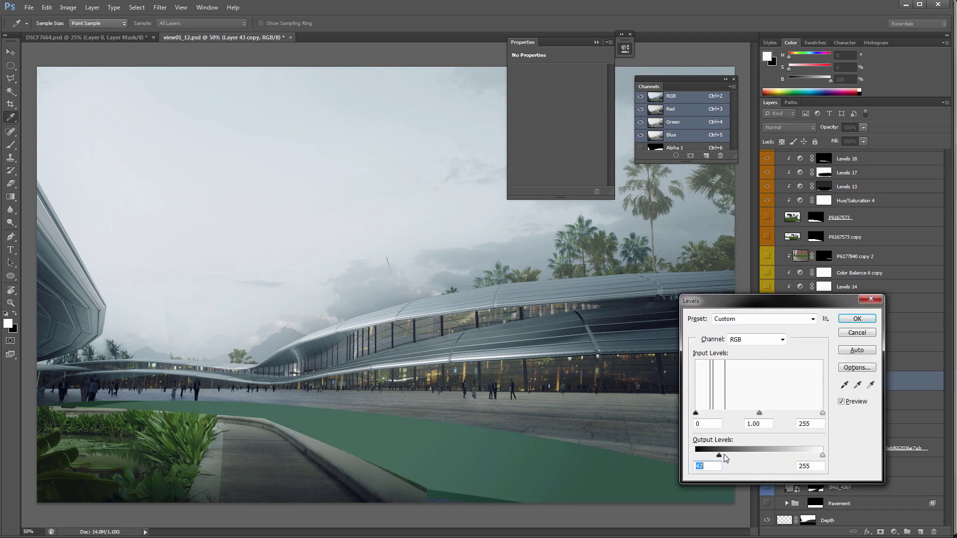
click(856, 319)
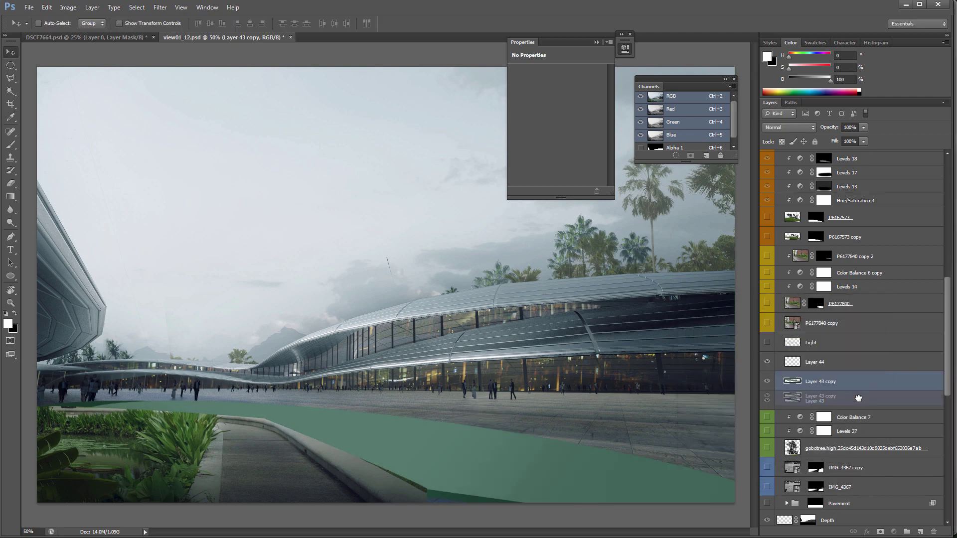
drag(869, 399, 869, 407)
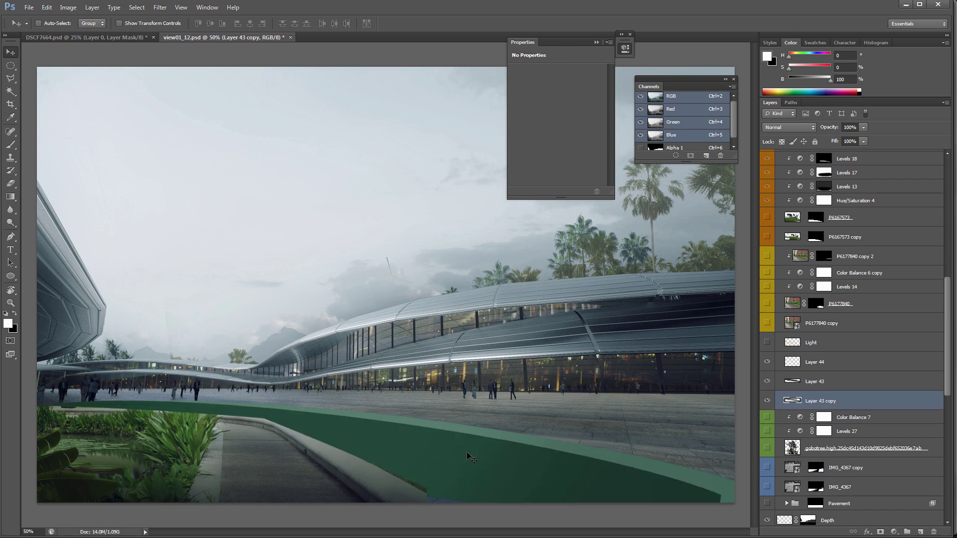
drag(467, 452, 502, 451)
Add a new layer above Layer 44, and show the dark foreground shapes on Layer 40 and Layer 41
click(853, 362)
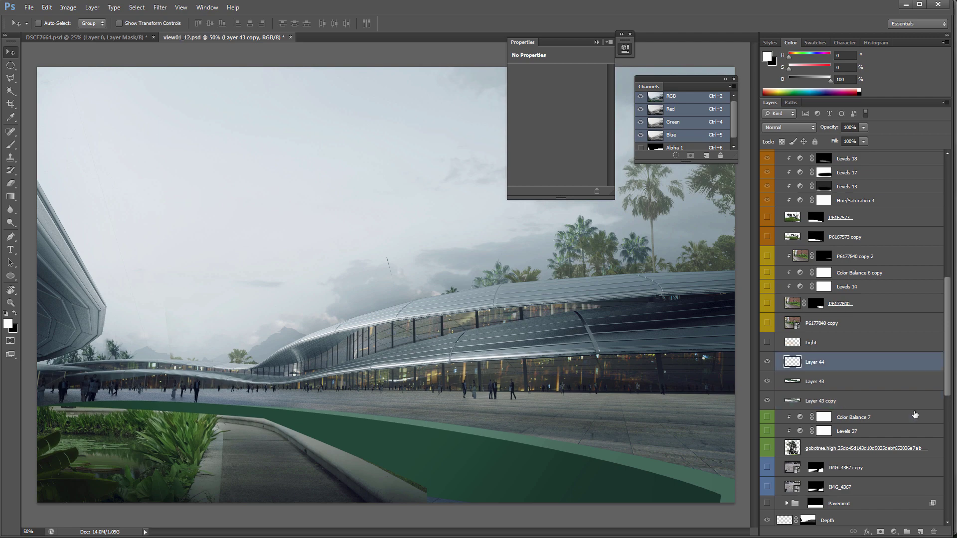
click(920, 532)
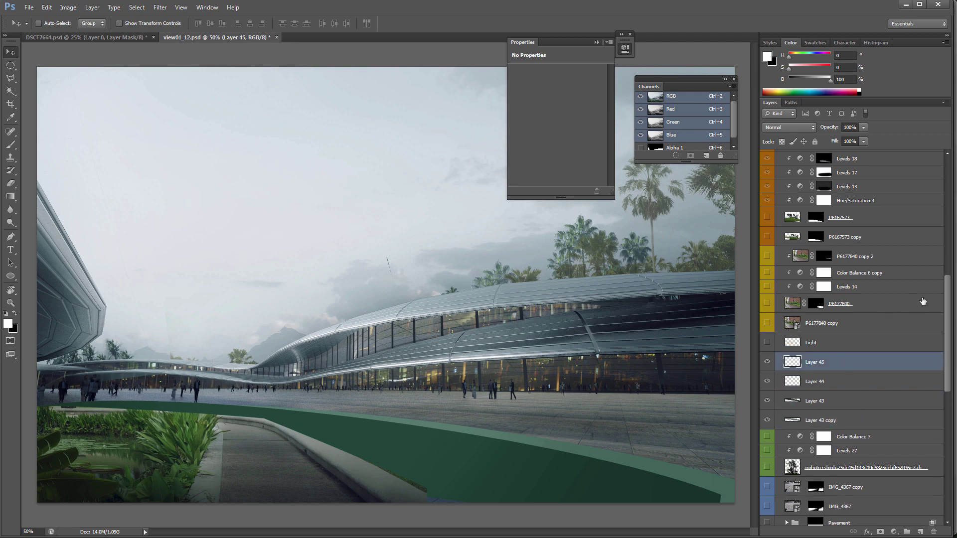
scroll(923, 301, up, 10)
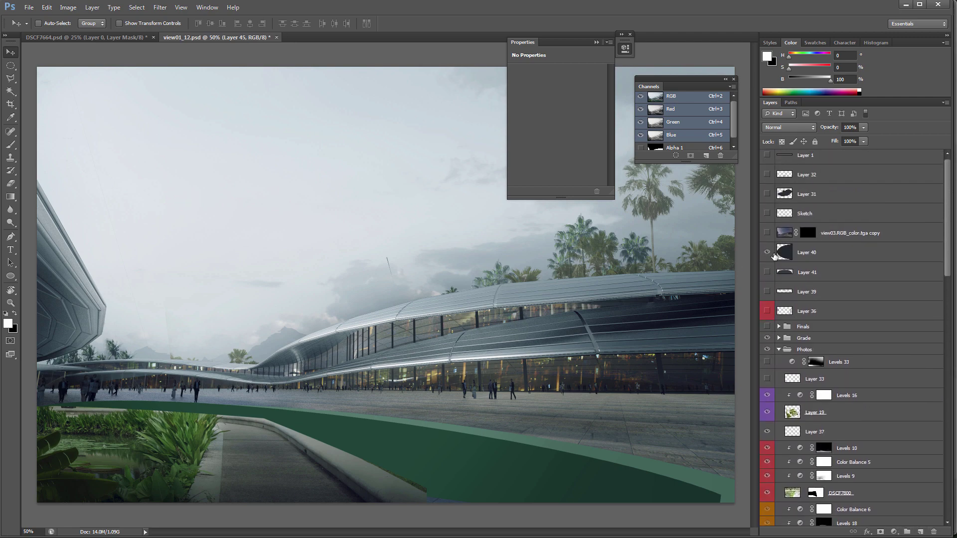
click(768, 254)
click(768, 254)
click(767, 272)
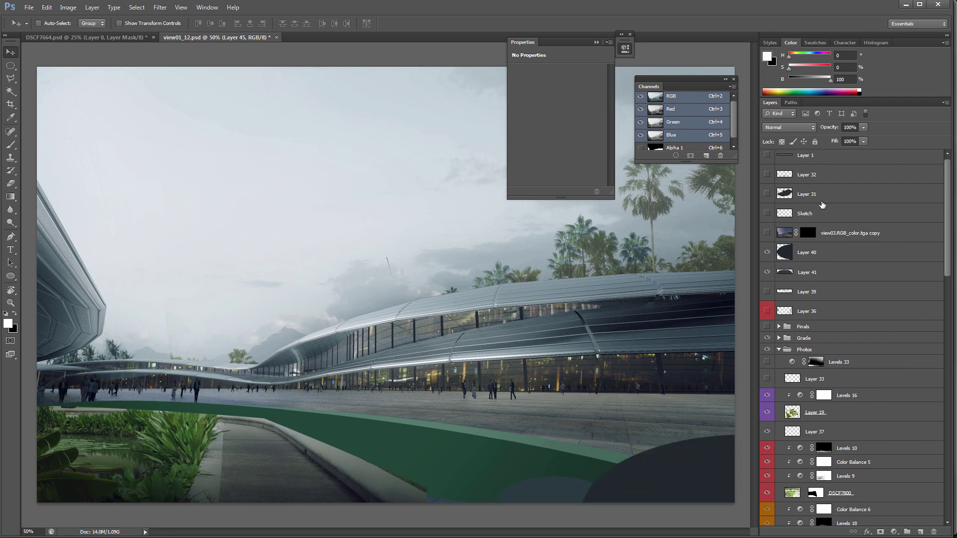
Try moving Layer 43 and Layer 43 copy above Layer 40 in the layer stack
click(830, 256)
shift+click(915, 274)
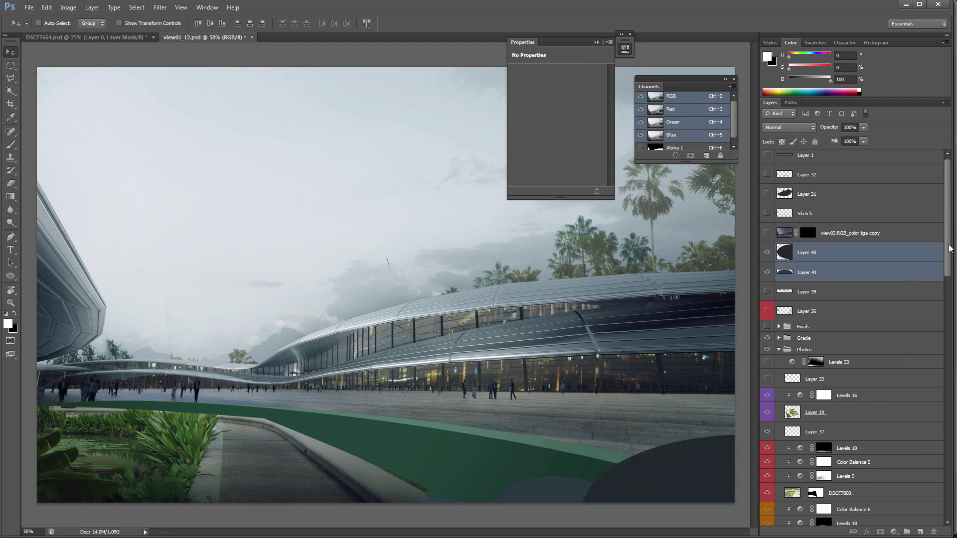
scroll(949, 247, down, 10)
click(838, 318)
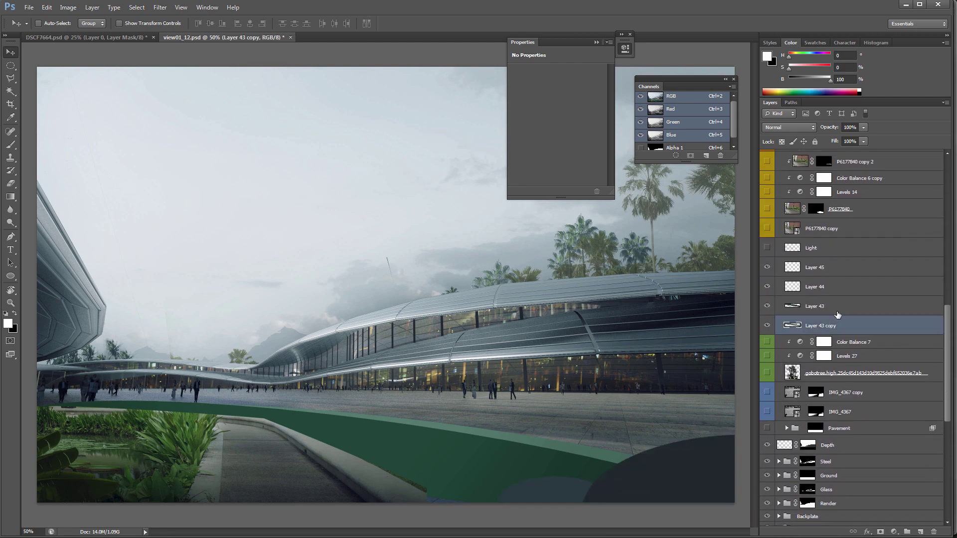
shift+click(837, 315)
scroll(935, 225, up, 10)
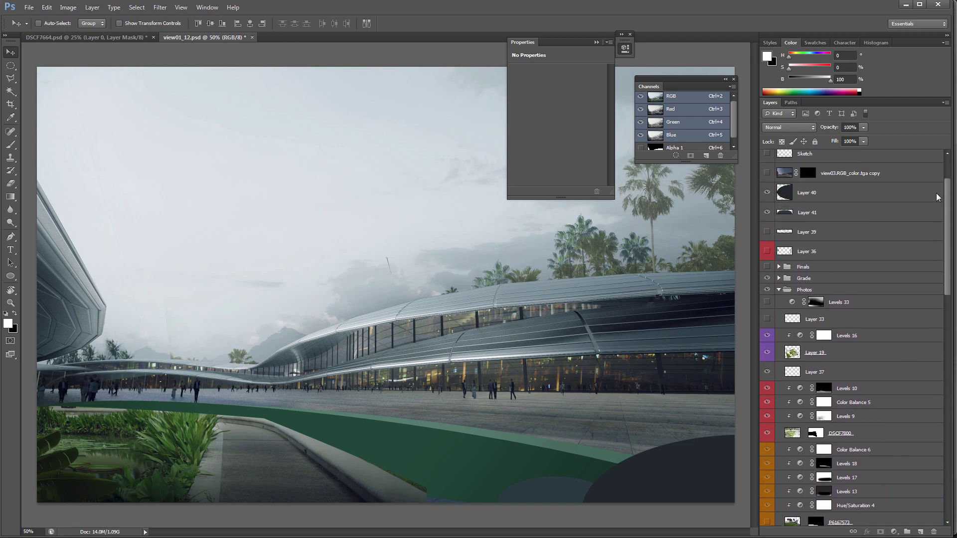
drag(947, 196, 947, 299)
mouse_move(858, 404)
mouse_down()
mouse_move(818, 118)
mouse_move(811, 254)
mouse_up()
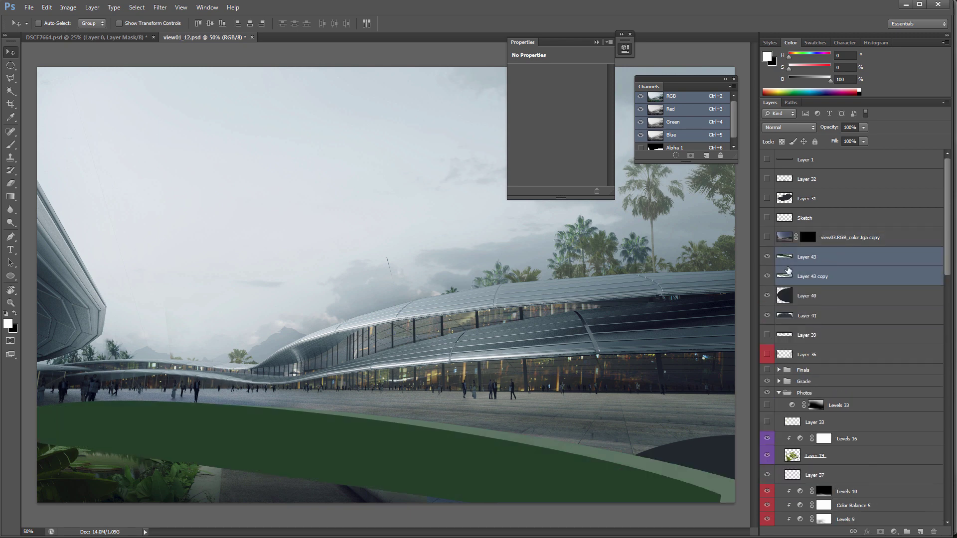
key(ctrl+z)
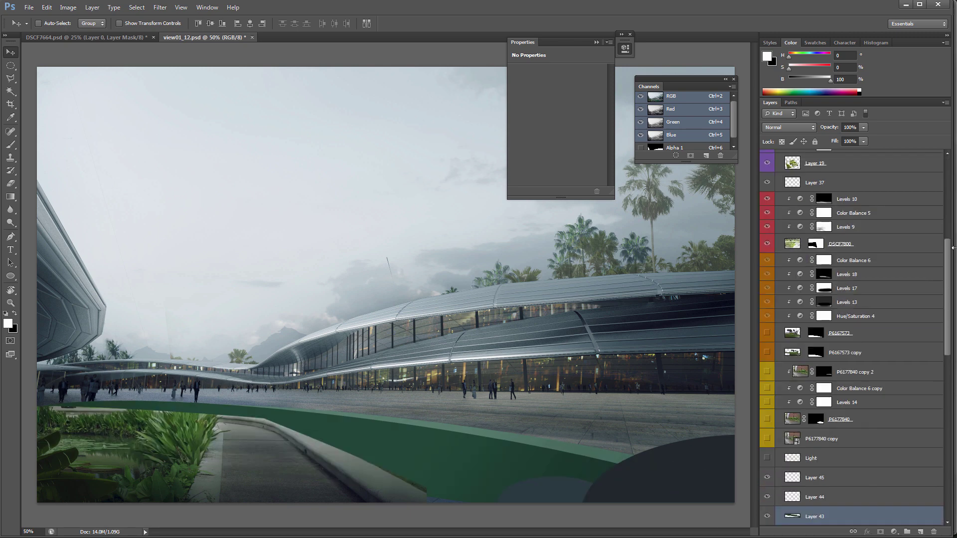
Show the dark overhead shape on Layer 31 and reposition it in the upper-left part of the image
drag(953, 248, 951, 251)
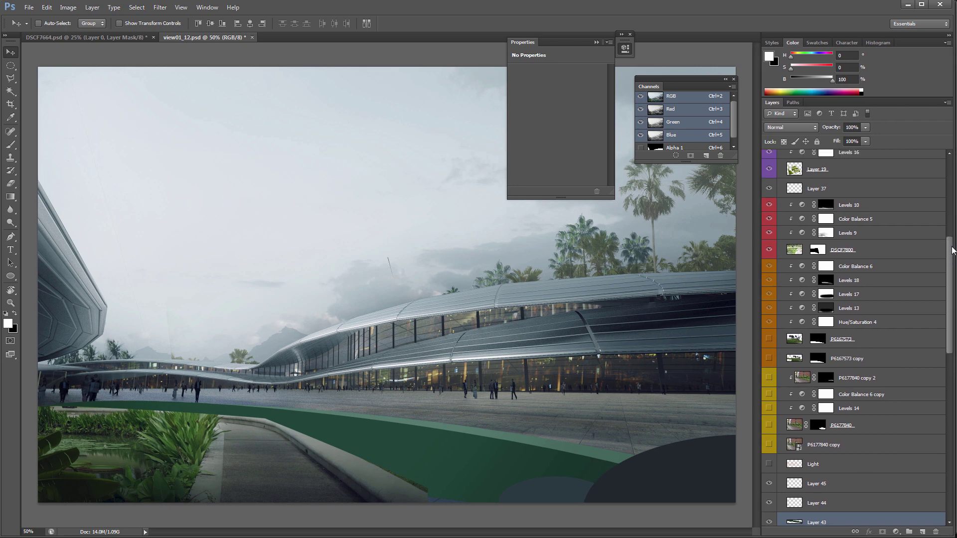
scroll(949, 251, up, 5)
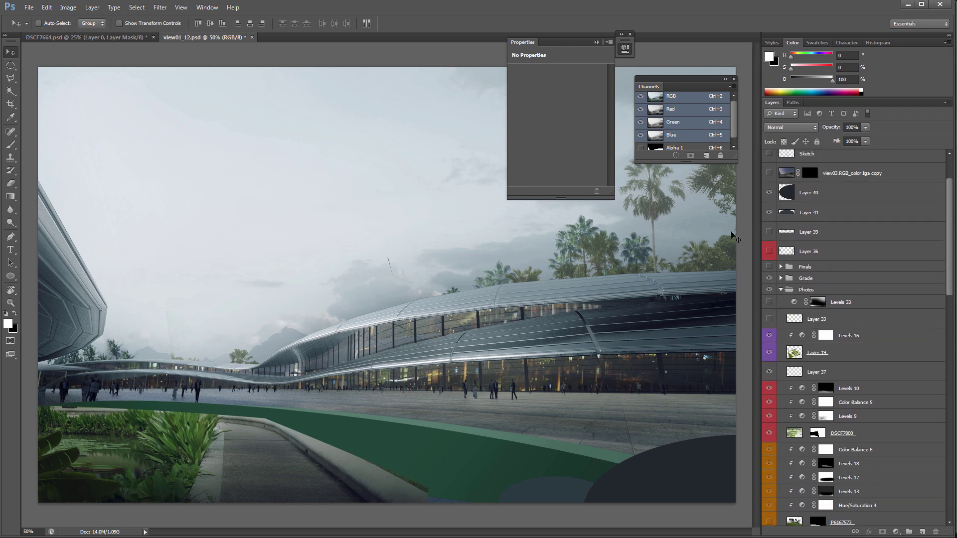
click(825, 192)
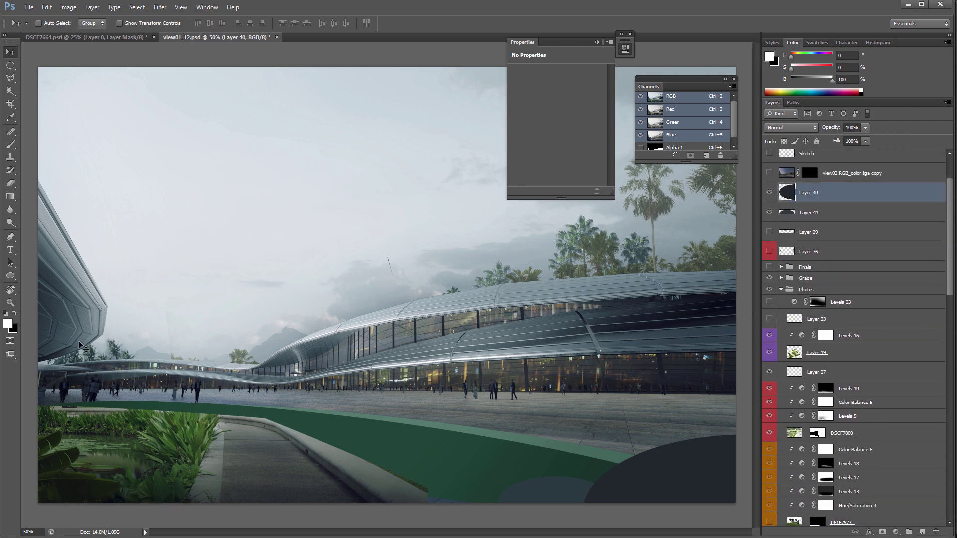
scroll(948, 183, up, 3)
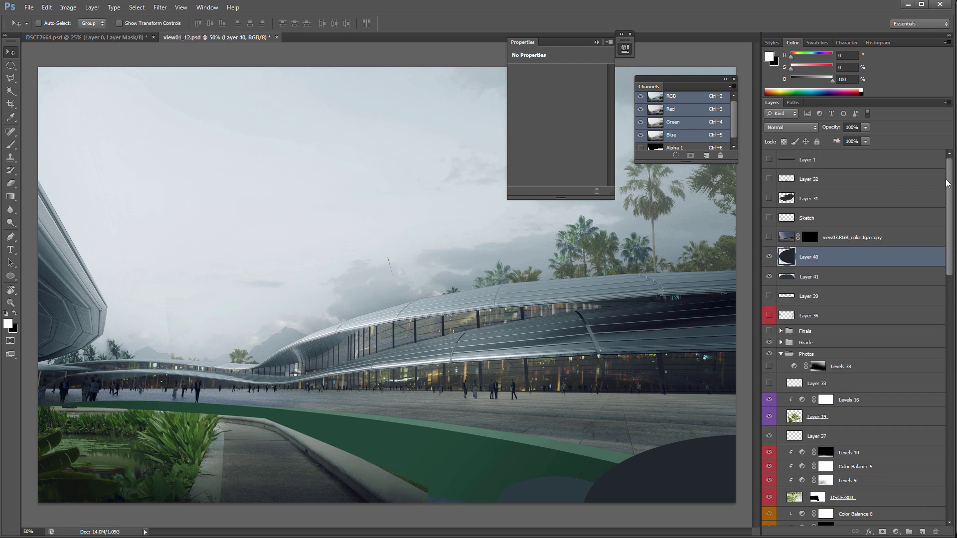
click(769, 198)
click(794, 200)
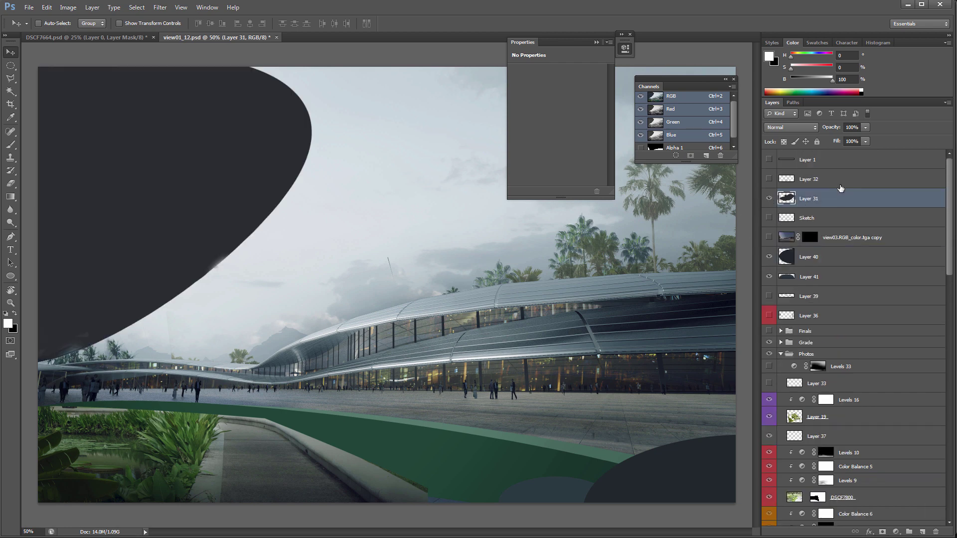
mouse_move(185, 247)
mouse_down()
mouse_move(279, 211)
mouse_move(199, 234)
mouse_up()
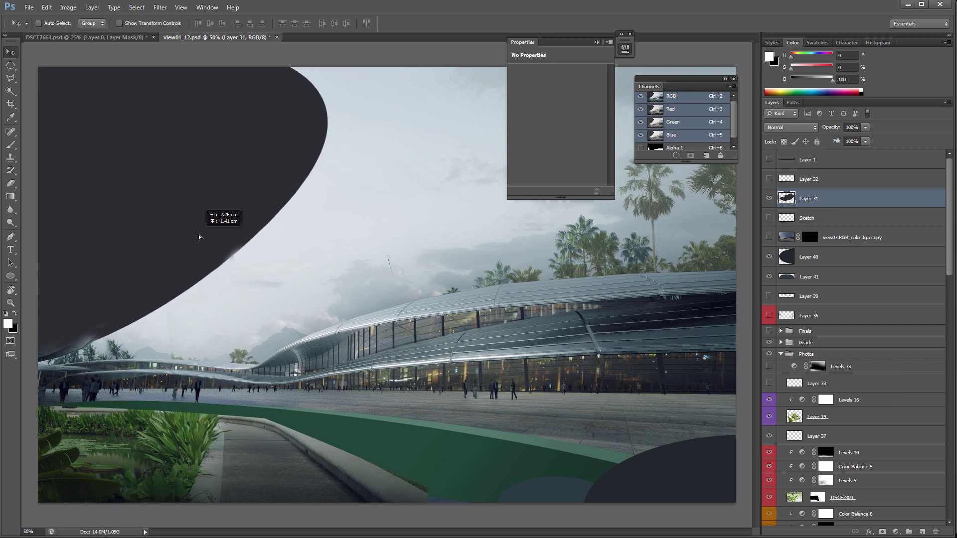
drag(249, 195, 231, 183)
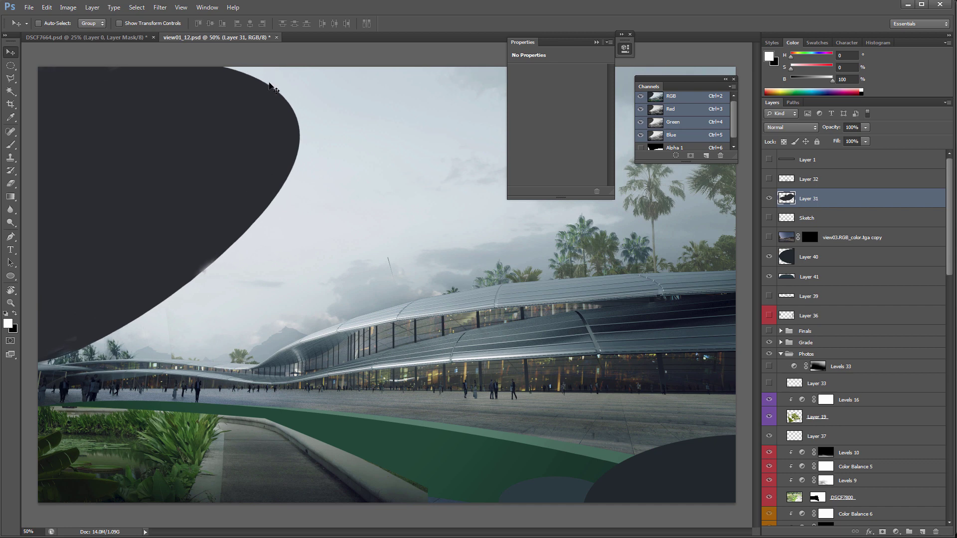
Rotate the dark Layer 31 shape by about -6.24° and shift it so its lower tip meets the distant roof
key(ctrl+t)
drag(367, 122, 374, 82)
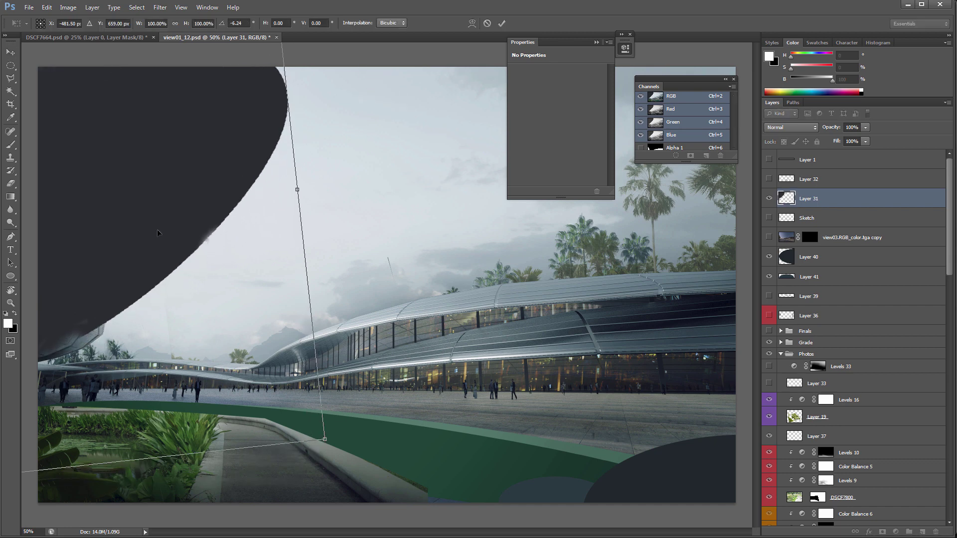
mouse_move(157, 233)
mouse_down()
mouse_move(193, 201)
mouse_move(184, 199)
mouse_move(172, 239)
mouse_up()
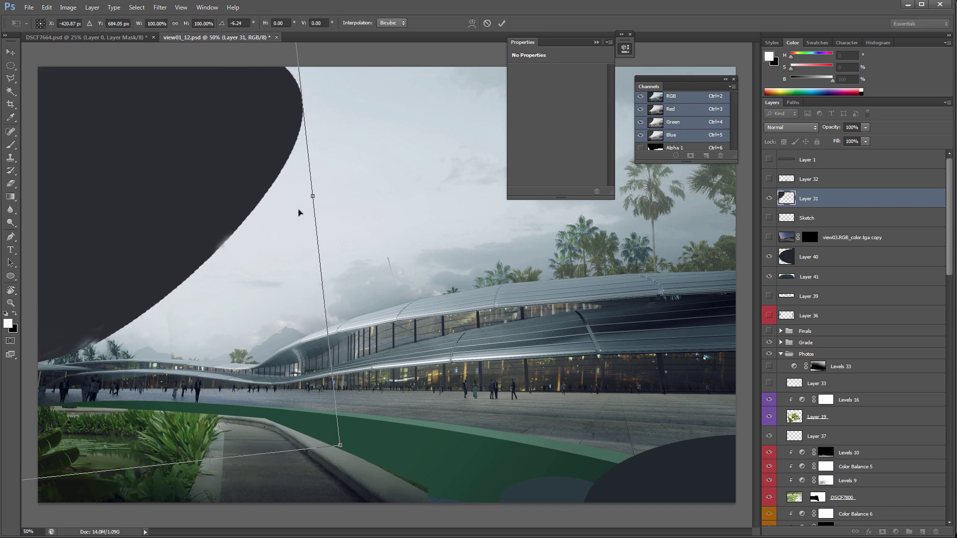
drag(299, 213, 240, 189)
key(Return)
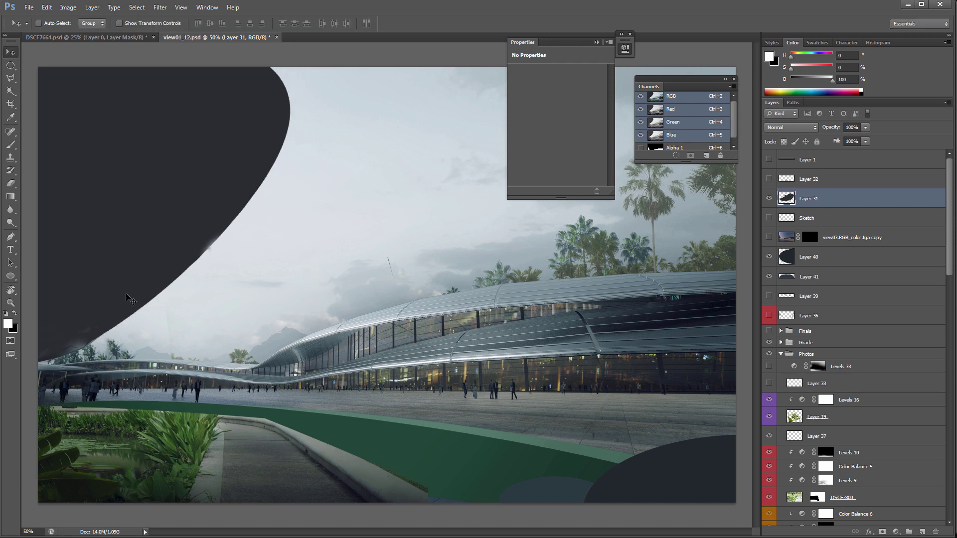
Sample the shape's dark colour and paint over the light patch on its lower edge with a 70 px brush
key(b)
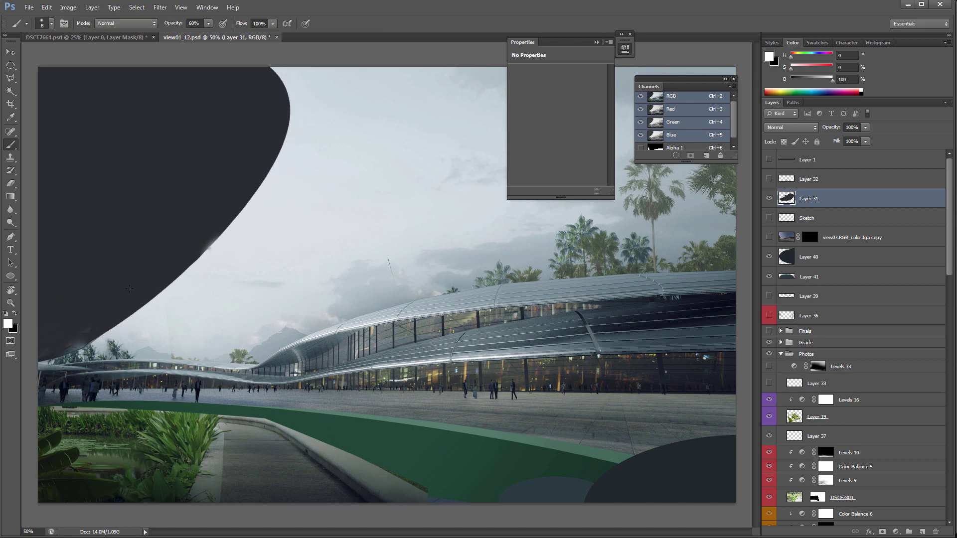
alt+click(86, 311)
drag(90, 331, 82, 332)
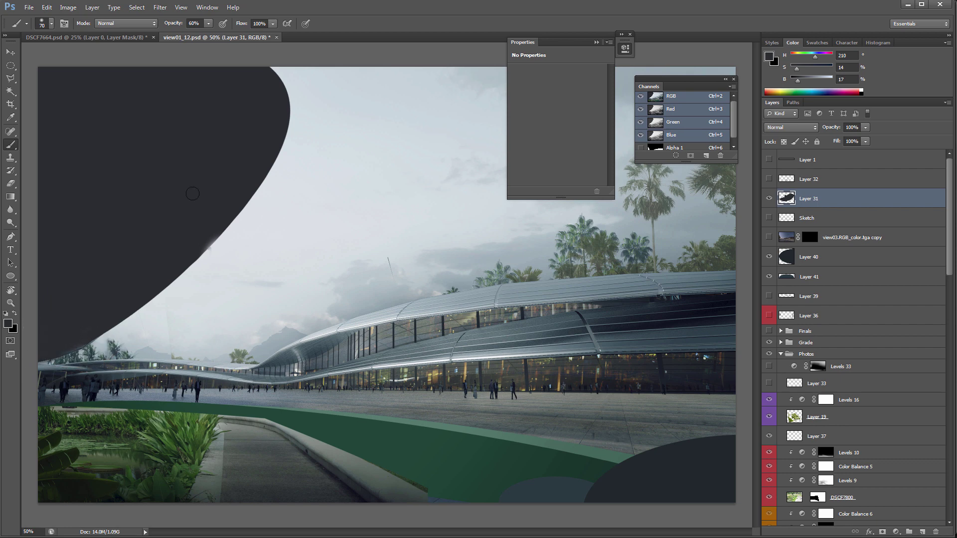
Choose the 27 px textured brush preset and sketch thin curves from the dark overhead shape down towards the building
key(F5)
click(231, 125)
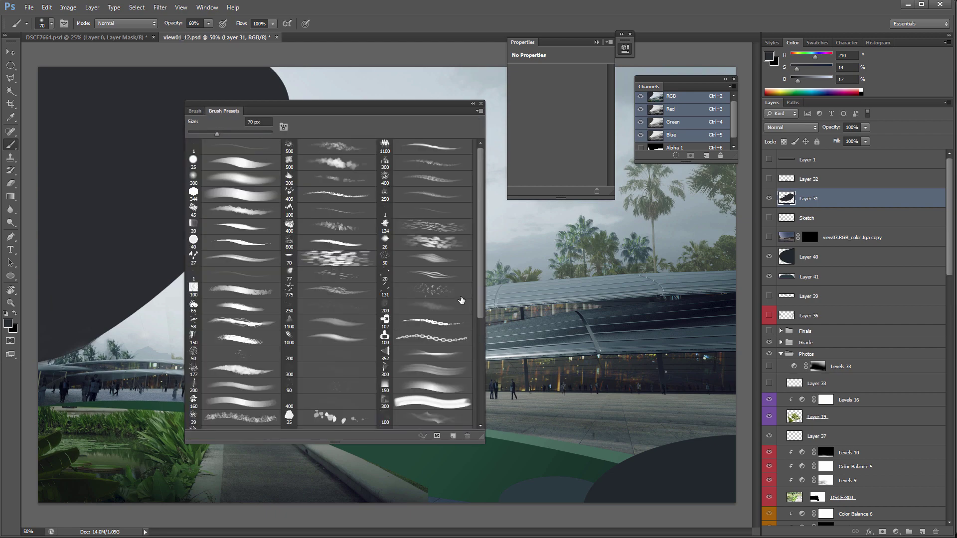
click(243, 259)
key(F5)
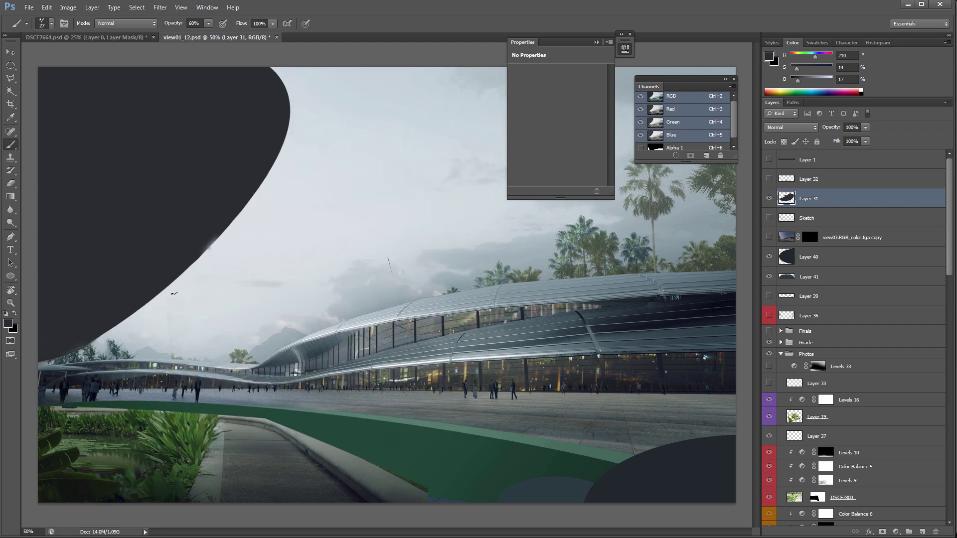
drag(175, 279, 234, 405)
key(ctrl+z)
drag(141, 310, 162, 362)
drag(186, 272, 252, 360)
key(ctrl+z)
drag(201, 255, 275, 350)
drag(261, 185, 455, 364)
mouse_move(288, 131)
mouse_down()
mouse_move(362, 163)
mouse_move(549, 263)
mouse_up()
key(ctrl+z)
mouse_move(316, 119)
mouse_down()
mouse_move(443, 183)
mouse_move(577, 296)
mouse_up()
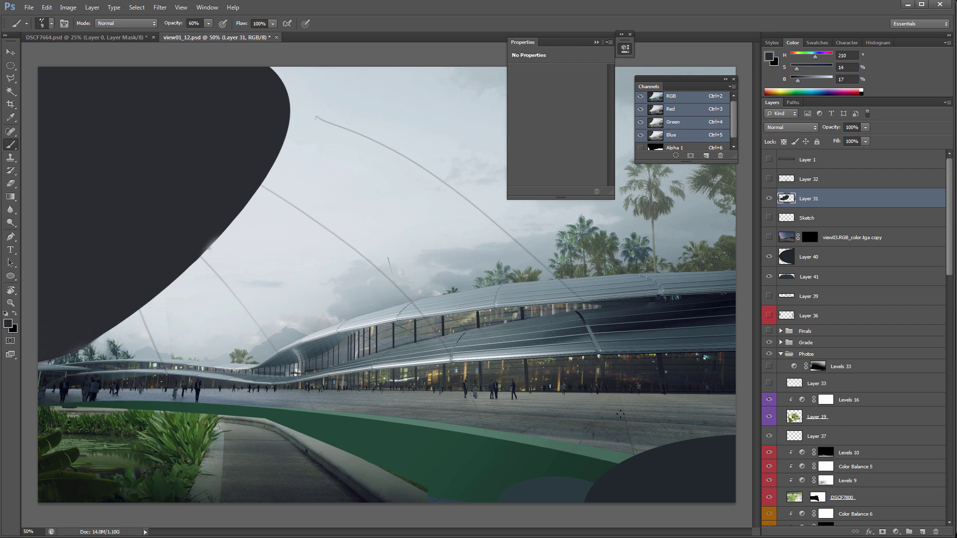
Hide the dark overhead shape on Layer 31 and both green bands, Layer 43 copy and Layer 43
click(769, 200)
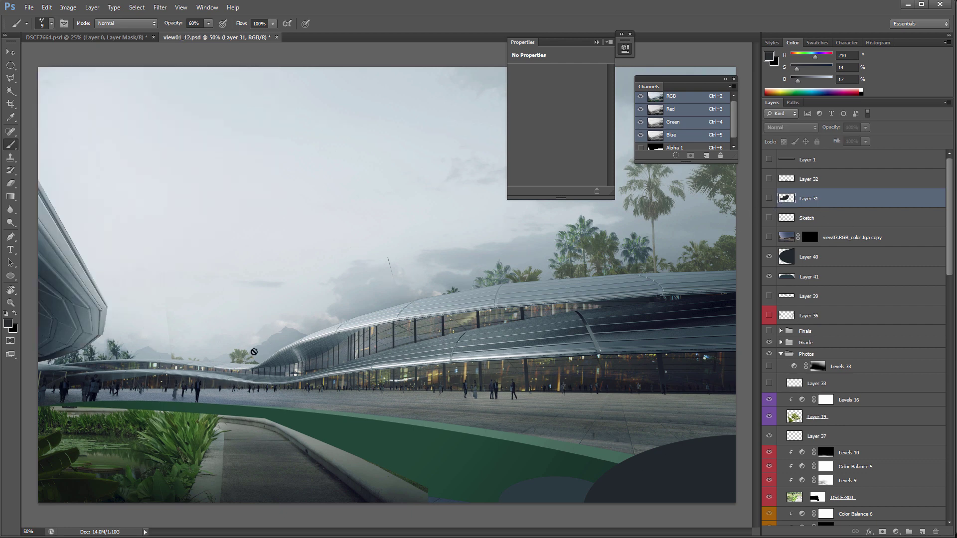
mouse_move(949, 248)
mouse_down()
mouse_move(953, 304)
mouse_move(956, 237)
mouse_up()
scroll(932, 300, down, 10)
click(770, 409)
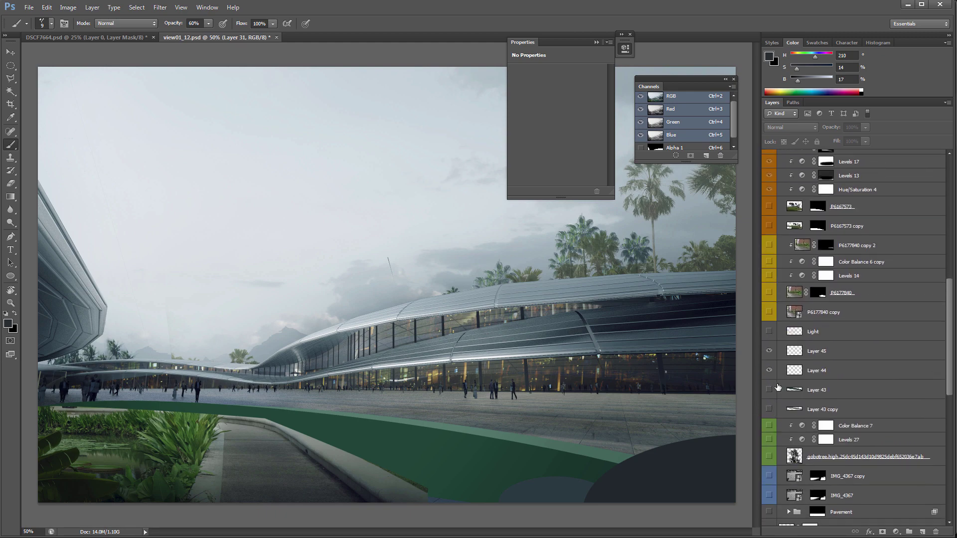
click(771, 390)
Toggle the P6177840 hedge photo and the DSCF7800 plant photo to examine what each adds to the foreground
click(772, 292)
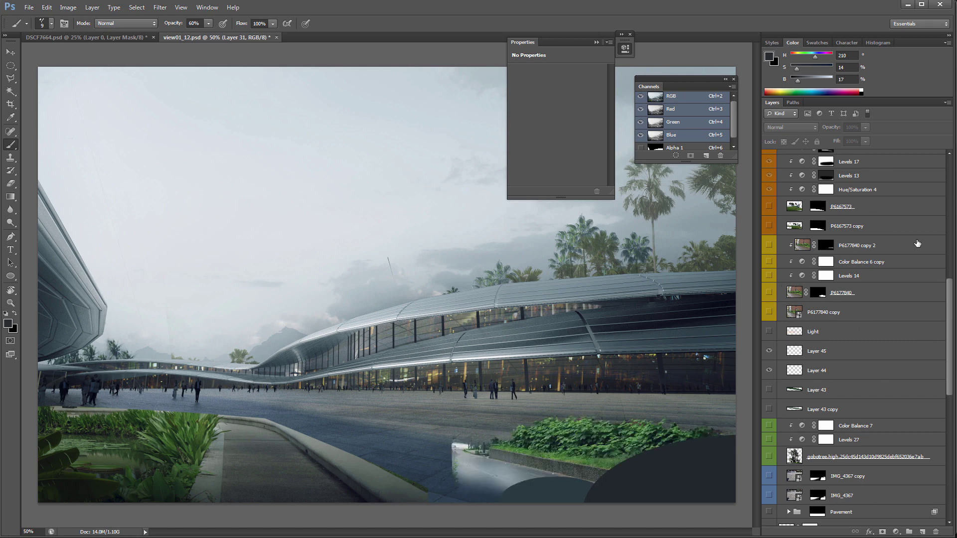
click(771, 291)
drag(950, 294, 951, 248)
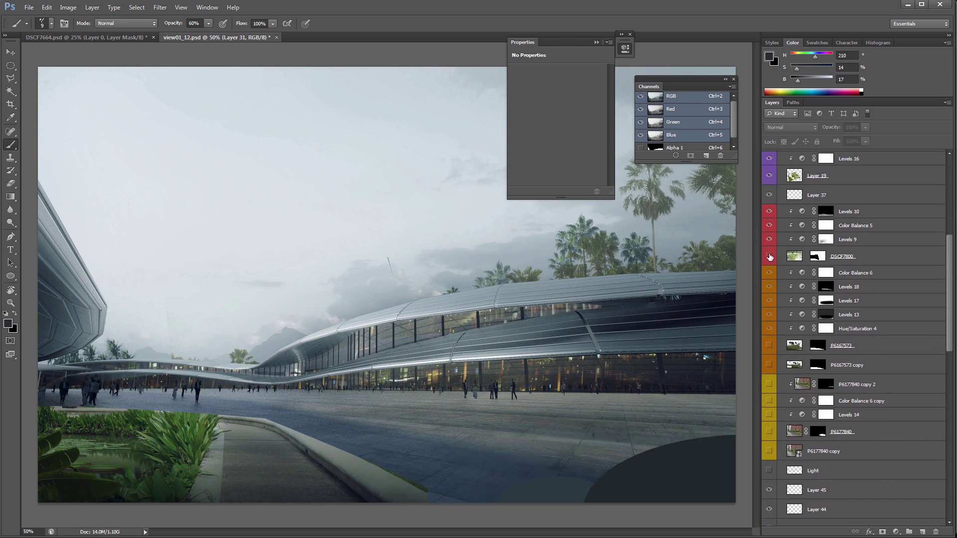
click(770, 257)
click(771, 259)
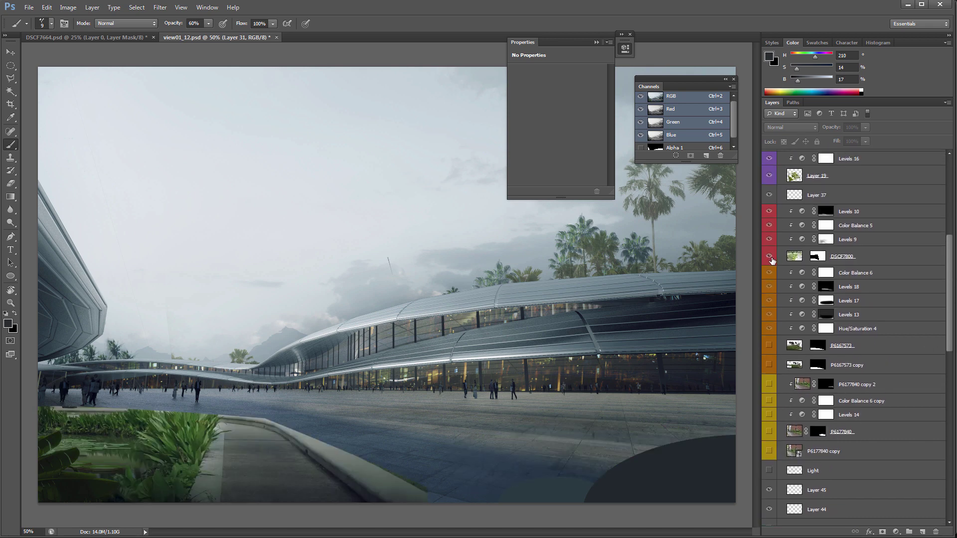
Show the P6167573 grass photo and inspect its curved layer mask on its own
click(769, 346)
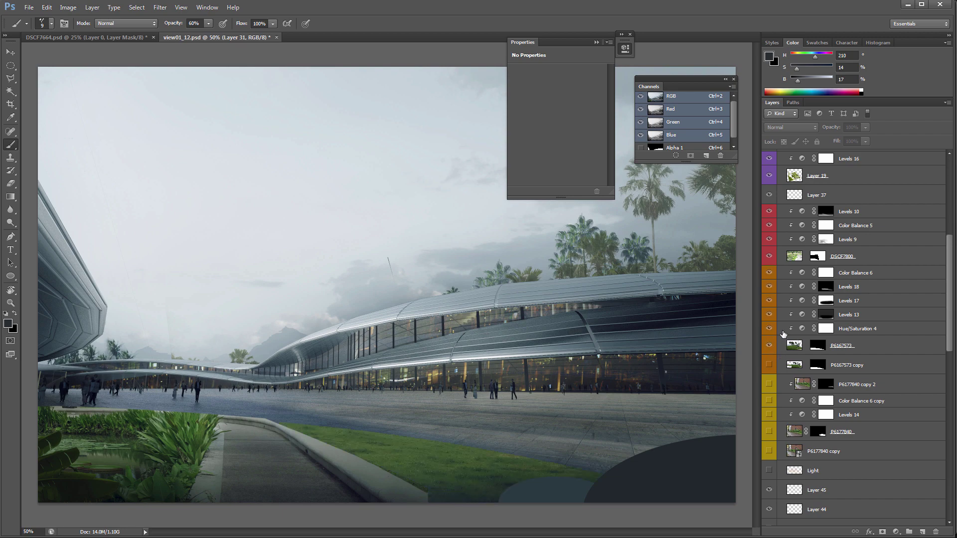
alt+click(817, 347)
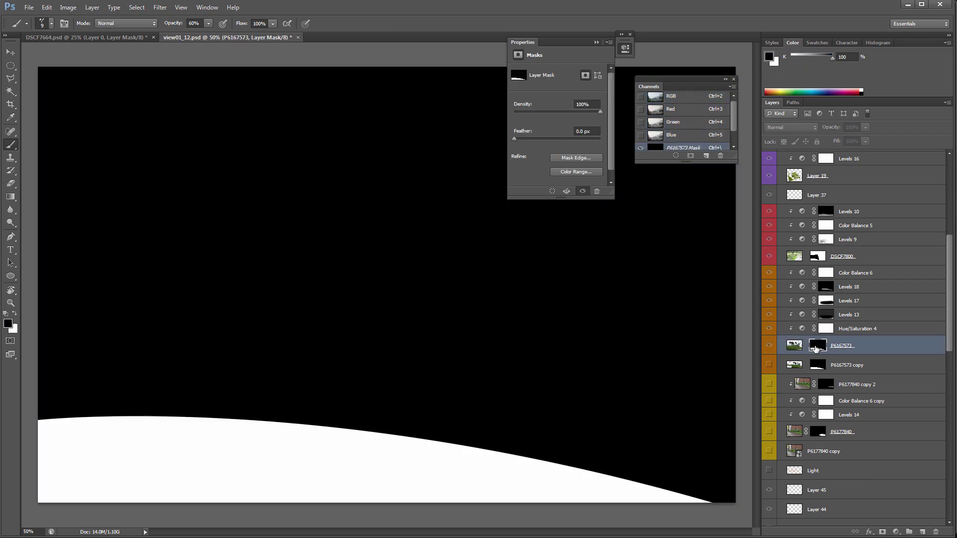
alt+click(817, 348)
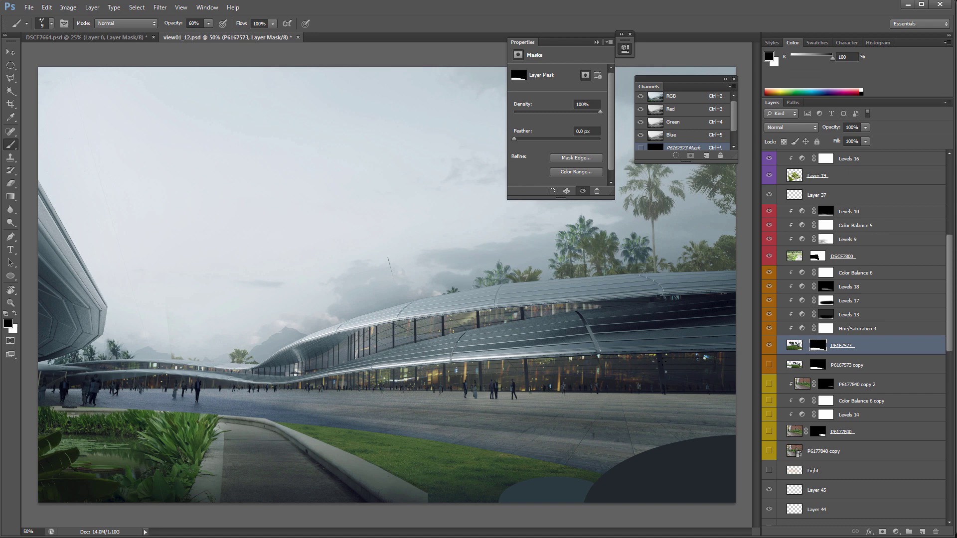
Show the P6177840 hedge photo with its clipped P6177840 copy 2, Color Balance 6 copy and Levels 14 layers, and inspect its mask
mouse_move(772, 429)
mouse_down()
mouse_move(771, 383)
mouse_move(776, 412)
mouse_up()
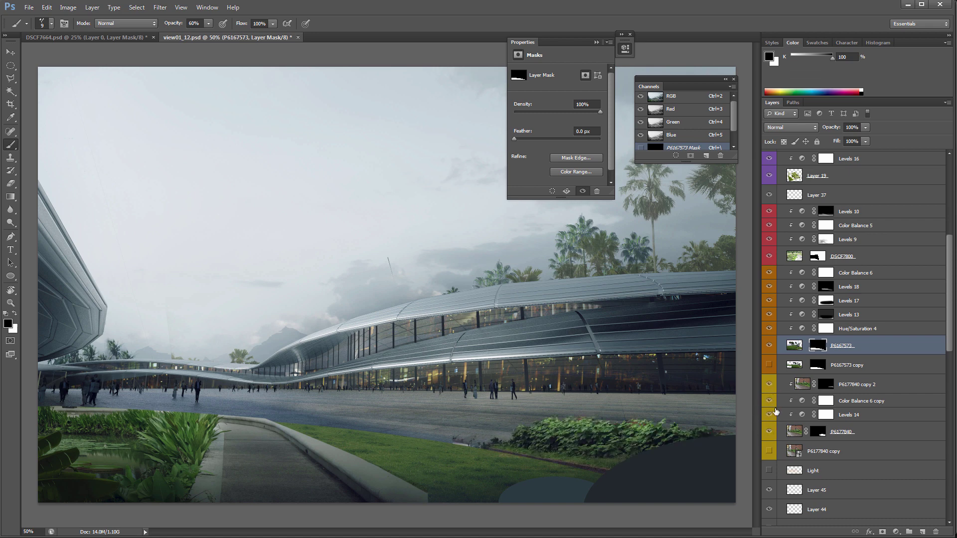
alt+click(817, 433)
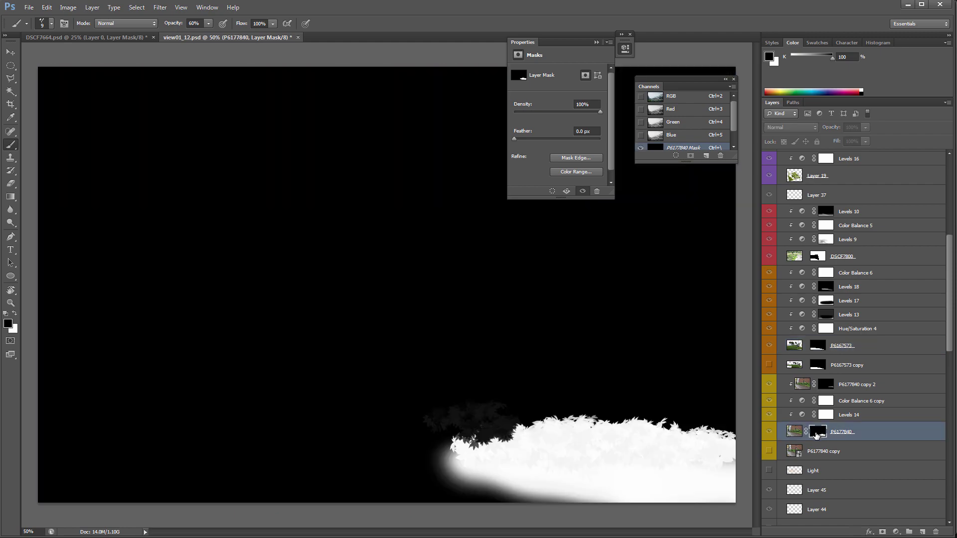
alt+click(817, 432)
Toggle the unmasked P6177840 copy photo to examine the full hedge picture, and select its layer
click(769, 451)
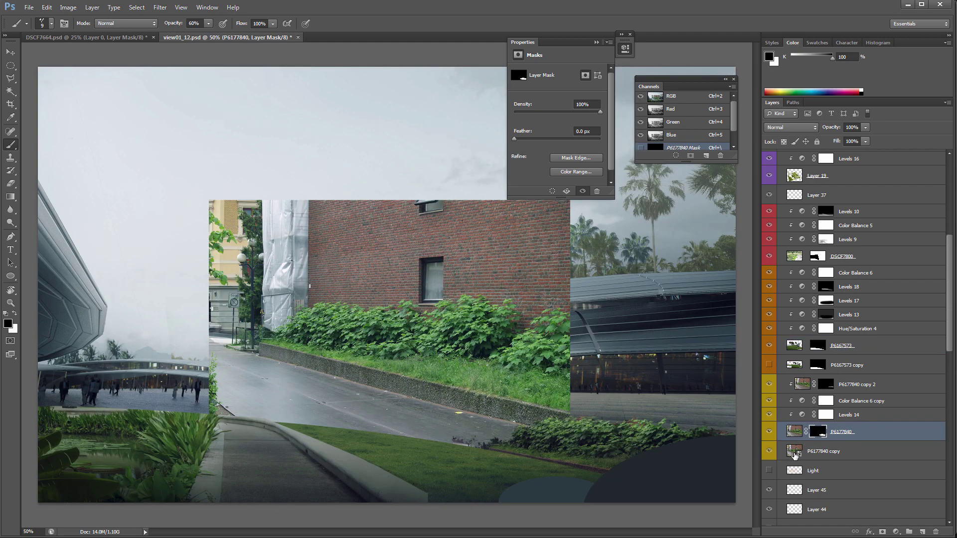
click(770, 452)
click(769, 452)
click(797, 452)
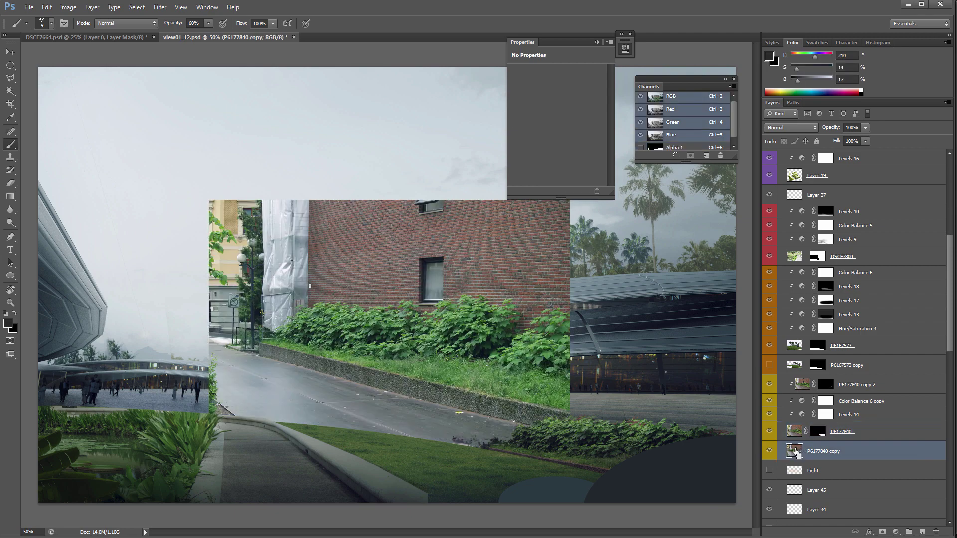
Warp the P6177840 copy photo so its hedge and kerb bend into a curve, and delete the copy layer
key(ctrl+t)
right_click(355, 291)
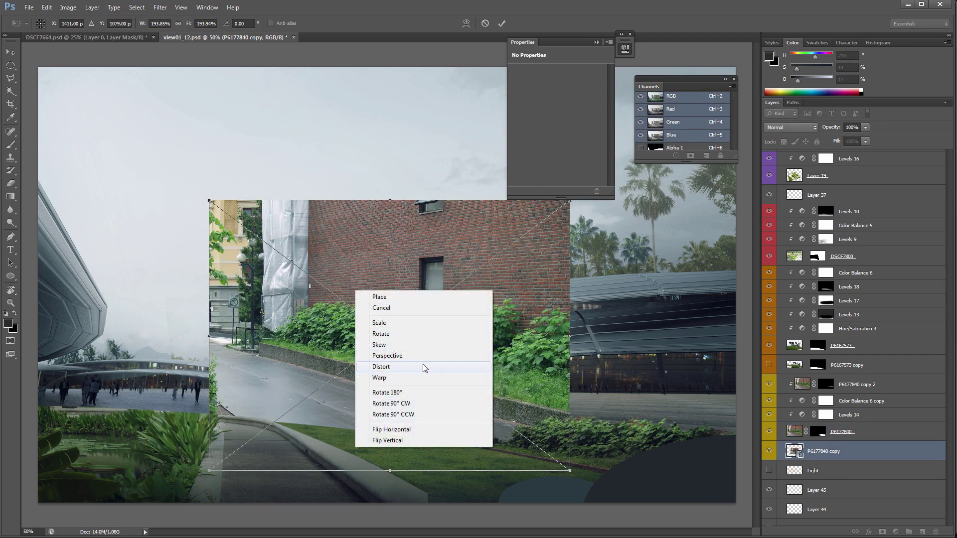
key(Escape)
right_click(409, 300)
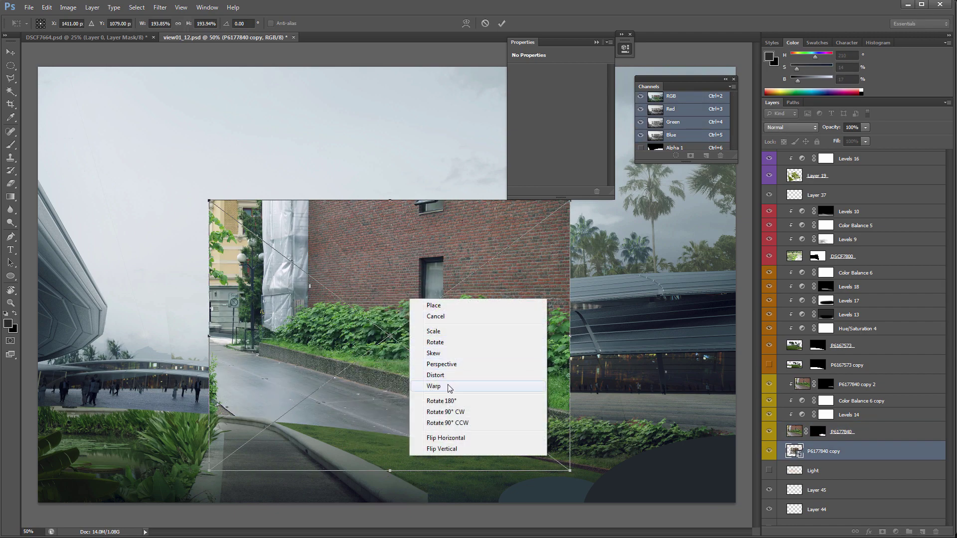
click(434, 386)
drag(396, 356, 398, 332)
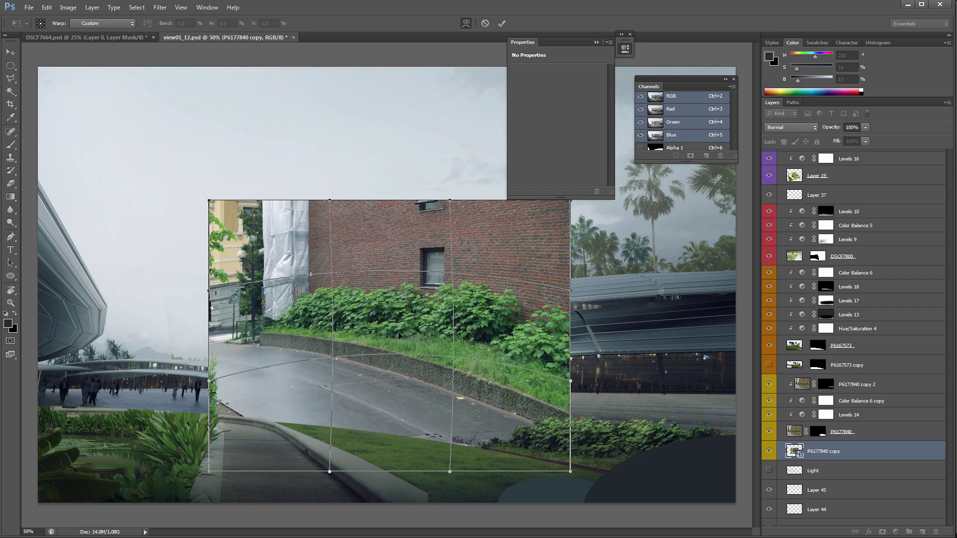
key(Return)
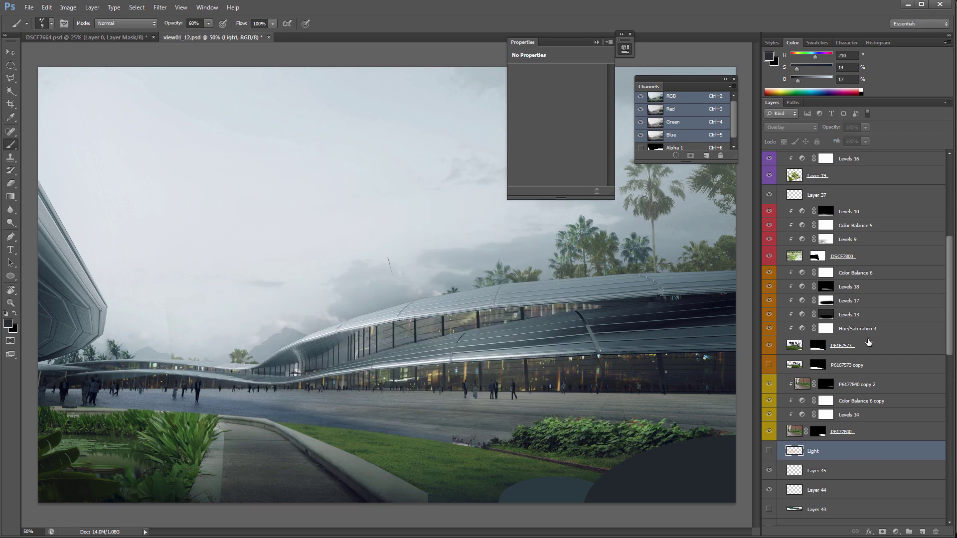
Show the Light layer and add a new empty layer above Levels 33 in the Photos group
click(768, 452)
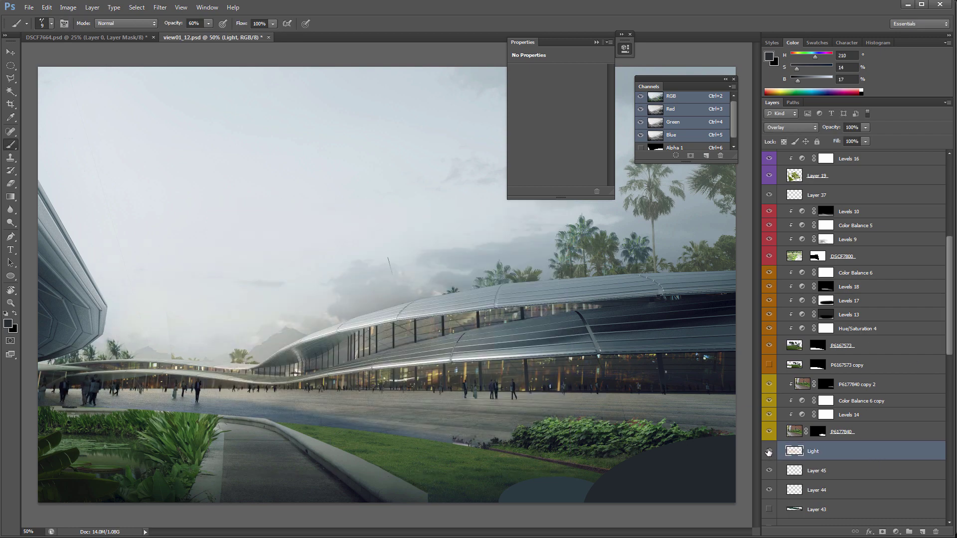
scroll(949, 333, down, 5)
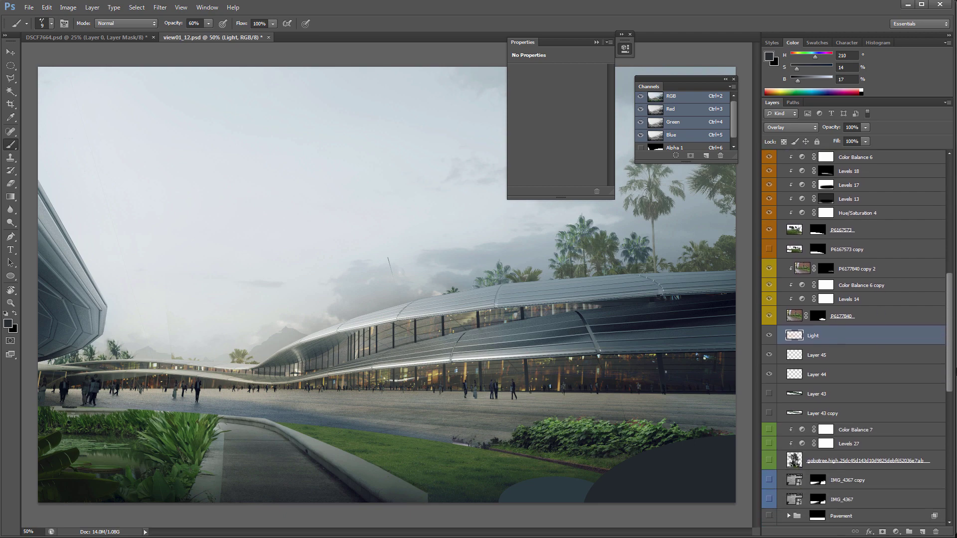
scroll(948, 333, up, 8)
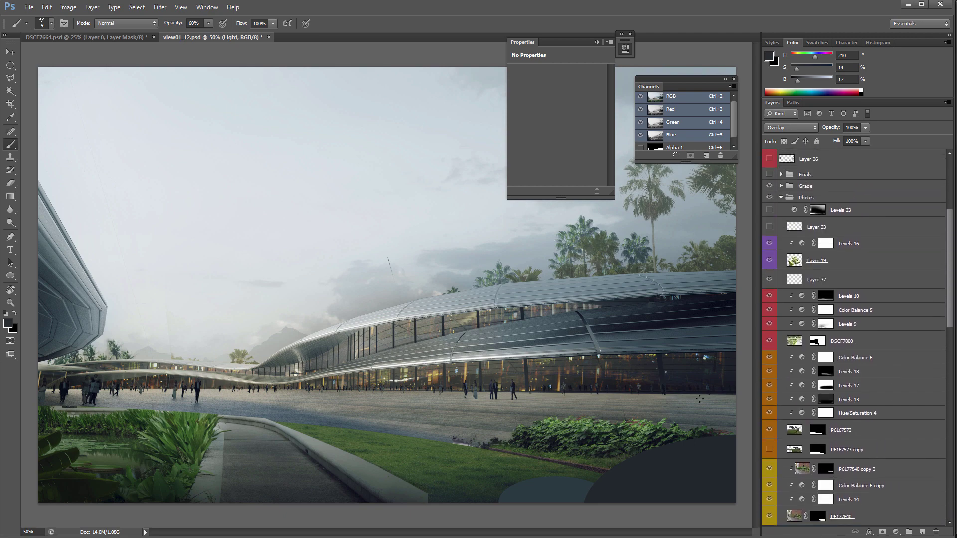
click(842, 209)
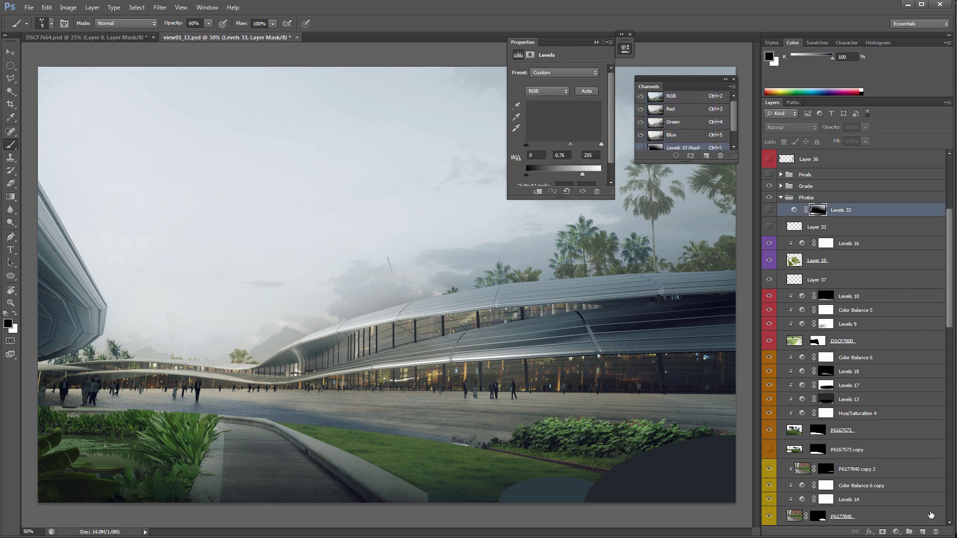
click(922, 532)
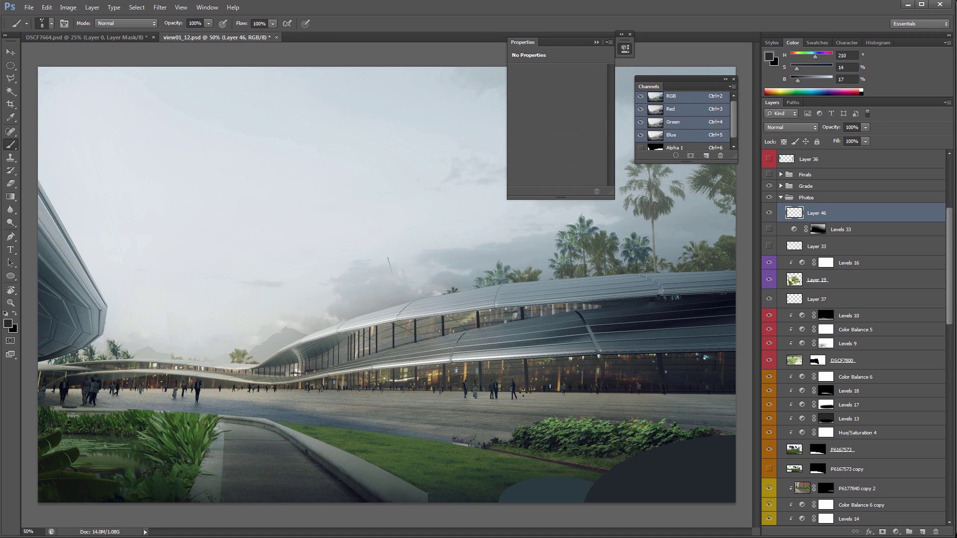
Sample the hedge's green as the paint colour, enlarge the brush to 90 px, and try curved strokes over the building, undoing them
drag(282, 407, 690, 371)
key(ctrl+z)
alt+click(572, 430)
drag(573, 427, 693, 243)
alt+click(566, 423)
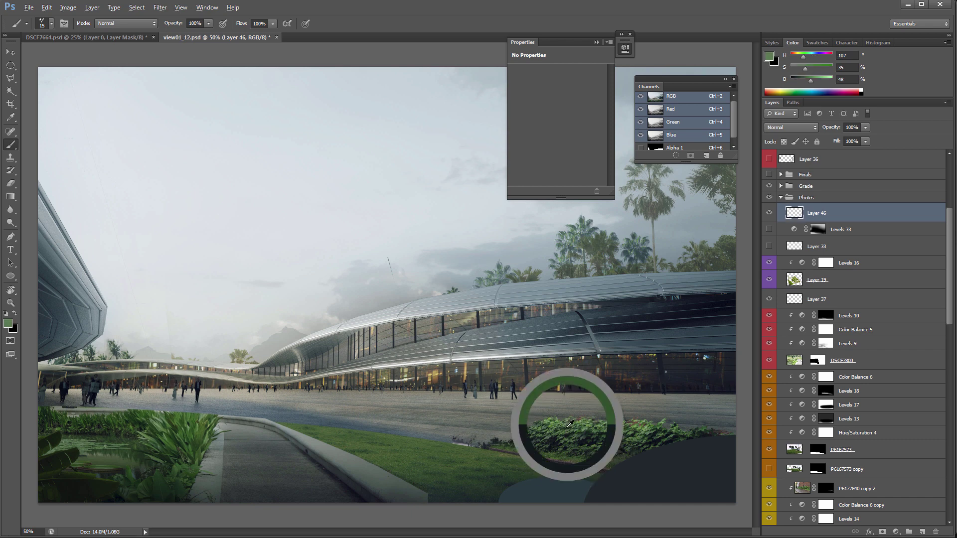
key(bracketright)
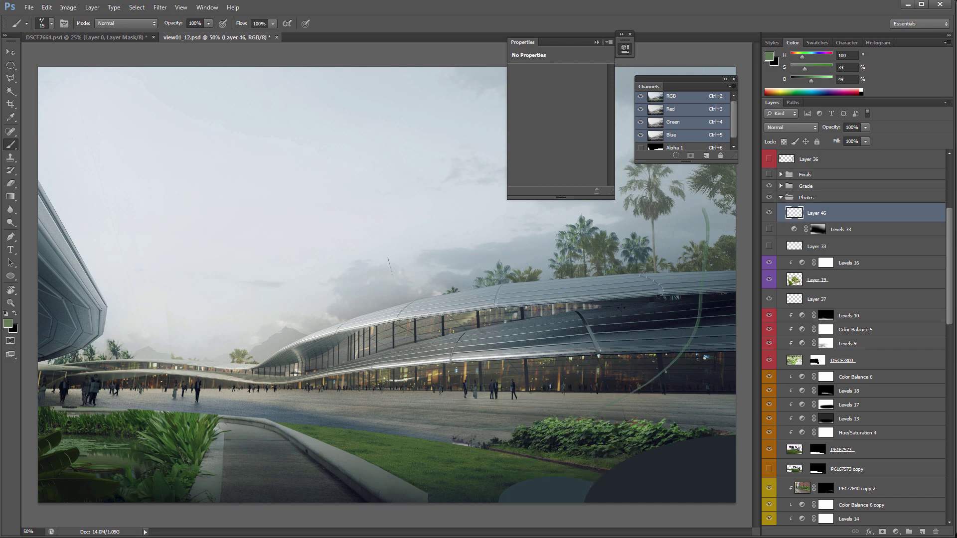
mouse_move(728, 266)
mouse_down()
mouse_move(692, 369)
mouse_move(491, 469)
mouse_up()
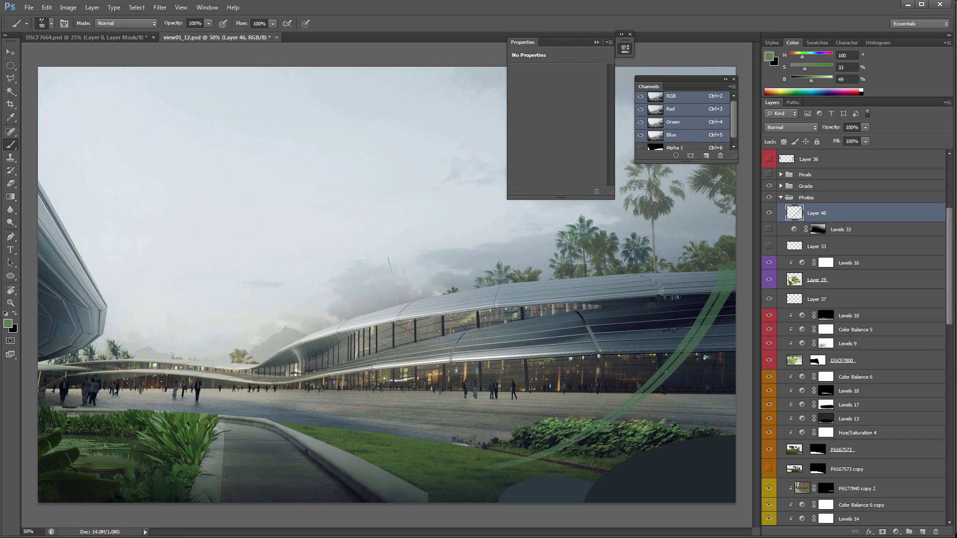
key(ctrl+z)
Paint sweeping green strokes on Layer 46 from the palms down across the plaza to the planting at the far side
drag(722, 264, 551, 387)
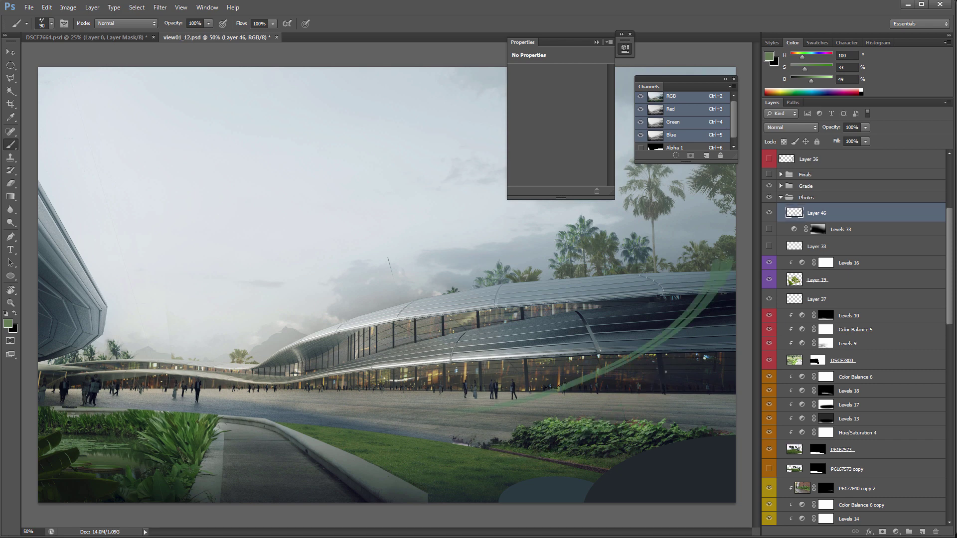
drag(634, 380, 431, 414)
drag(653, 408, 379, 424)
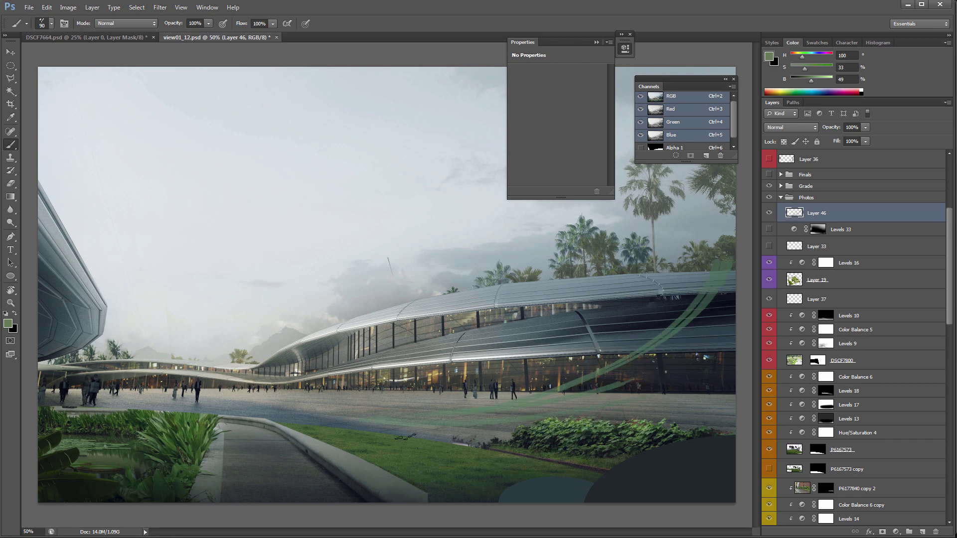
alt+click(590, 419)
mouse_move(590, 419)
mouse_down()
mouse_move(356, 438)
mouse_move(217, 423)
mouse_up()
drag(442, 417, 290, 409)
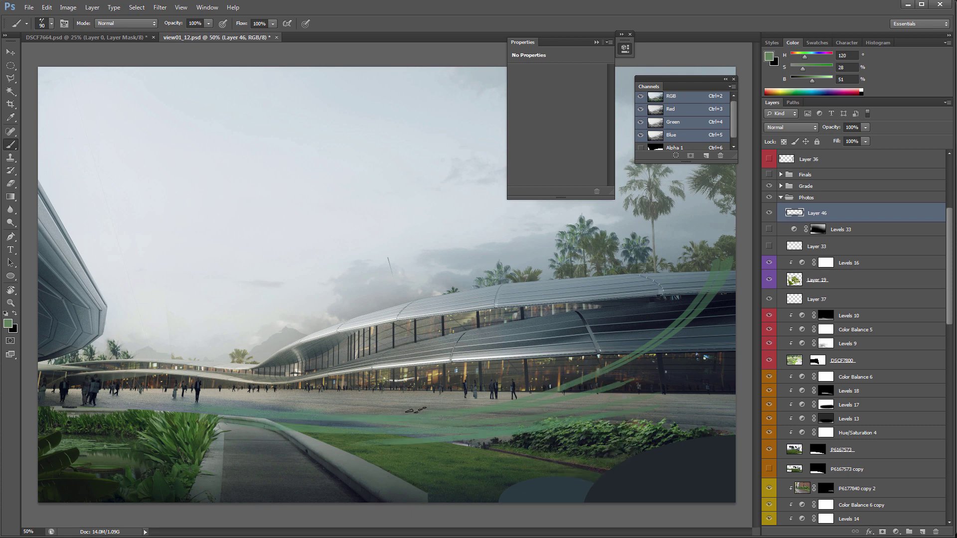
Paint a fan of green strokes descending from the palms over the building facade and curving onto the plaza
mouse_move(718, 251)
mouse_down()
mouse_move(723, 310)
mouse_move(708, 381)
mouse_up()
mouse_move(719, 276)
mouse_down()
mouse_move(694, 393)
mouse_move(658, 391)
mouse_up()
mouse_move(682, 292)
mouse_down()
mouse_move(630, 363)
mouse_move(669, 322)
mouse_move(578, 396)
mouse_move(612, 393)
mouse_move(571, 399)
mouse_up()
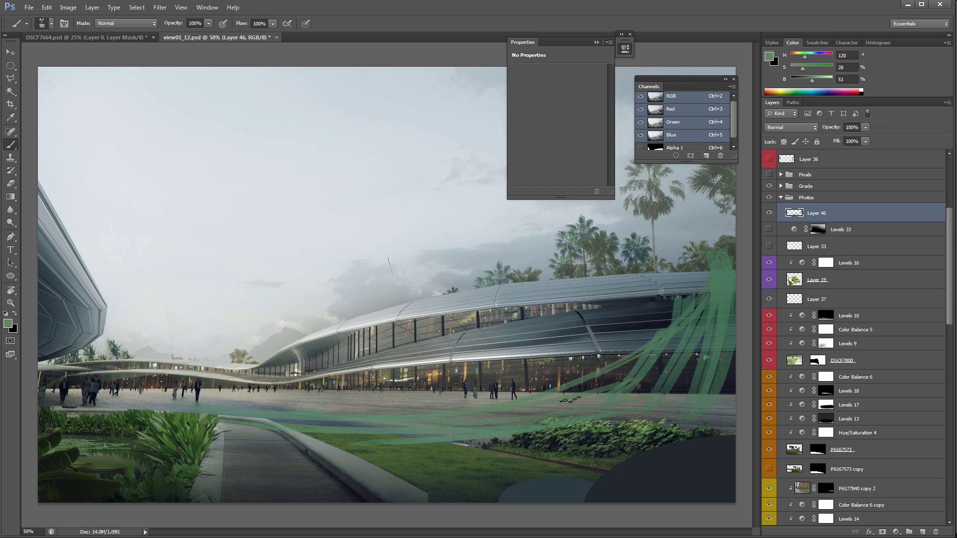
drag(622, 374, 453, 414)
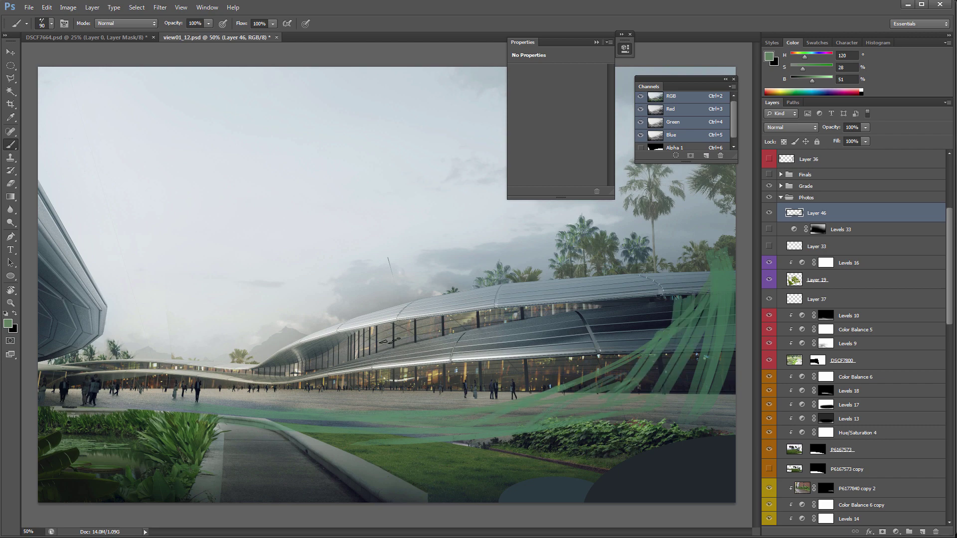
Examine the brush tip settings of the current painting brush
key(F5)
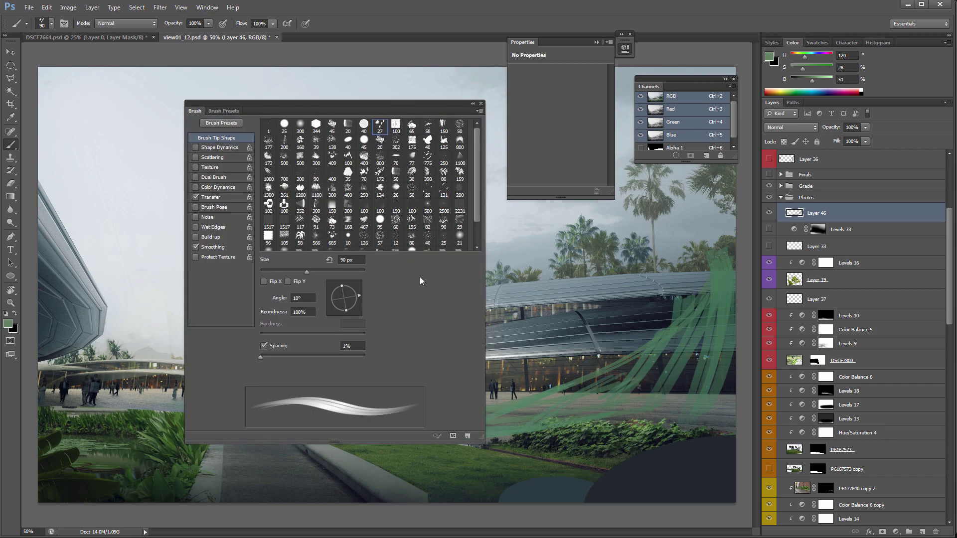
click(233, 121)
key(F5)
key(F5)
Sample a darker green from the hedge and paint strokes along the curve from the plaza up to the facade
drag(646, 404, 190, 405)
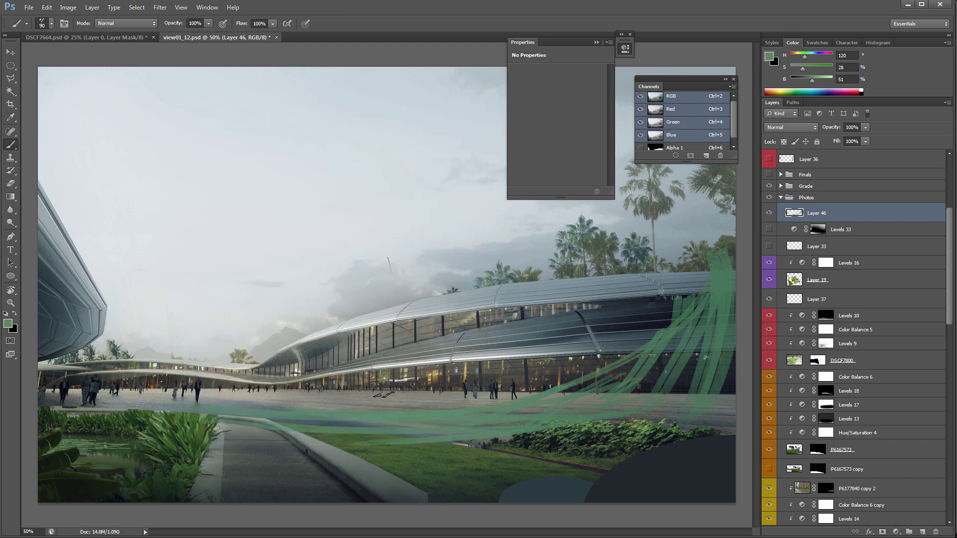
alt+click(540, 433)
mouse_move(329, 421)
mouse_down()
mouse_move(678, 423)
mouse_move(646, 415)
mouse_move(547, 428)
mouse_move(705, 377)
mouse_move(722, 351)
mouse_up()
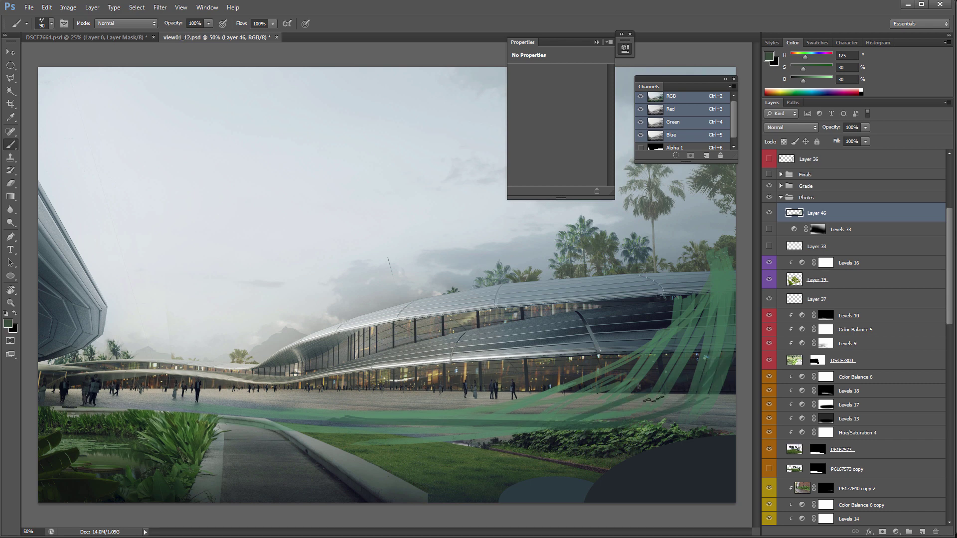
Flip the whole canvas horizontally
click(78, 10)
mouse_move(154, 99)
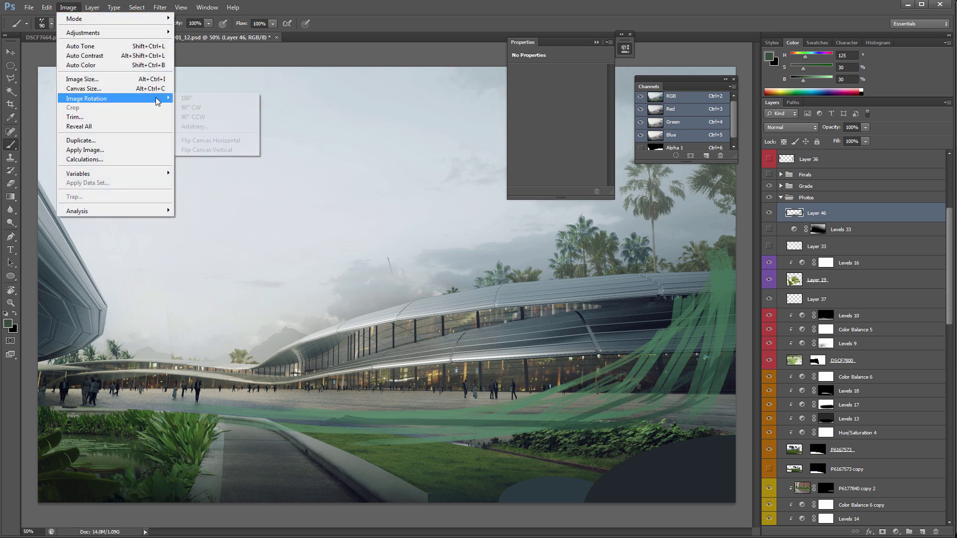
click(233, 140)
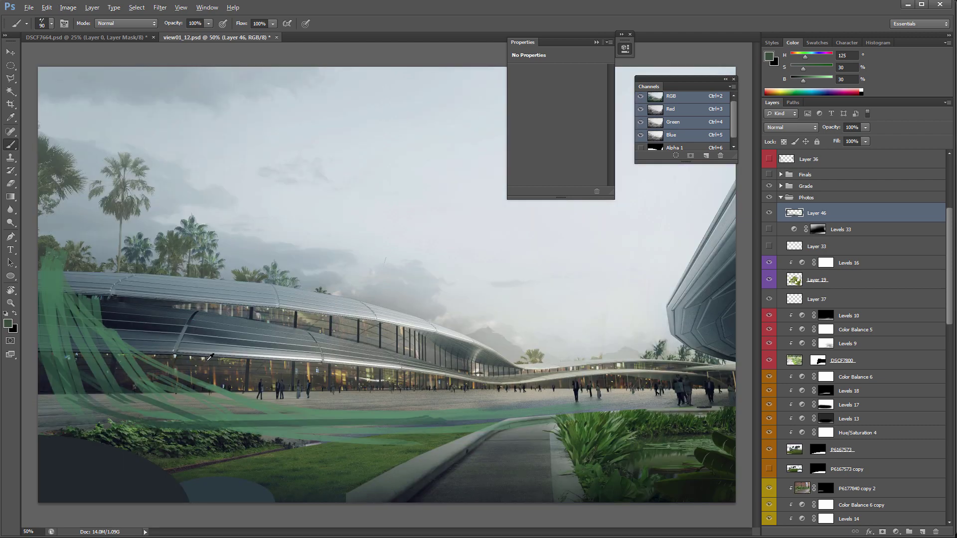
Sample a pale blue-grey from the building and paint a highlight along the plaza curve with a 50 px brush
alt+click(209, 357)
key([)
drag(67, 301, 304, 424)
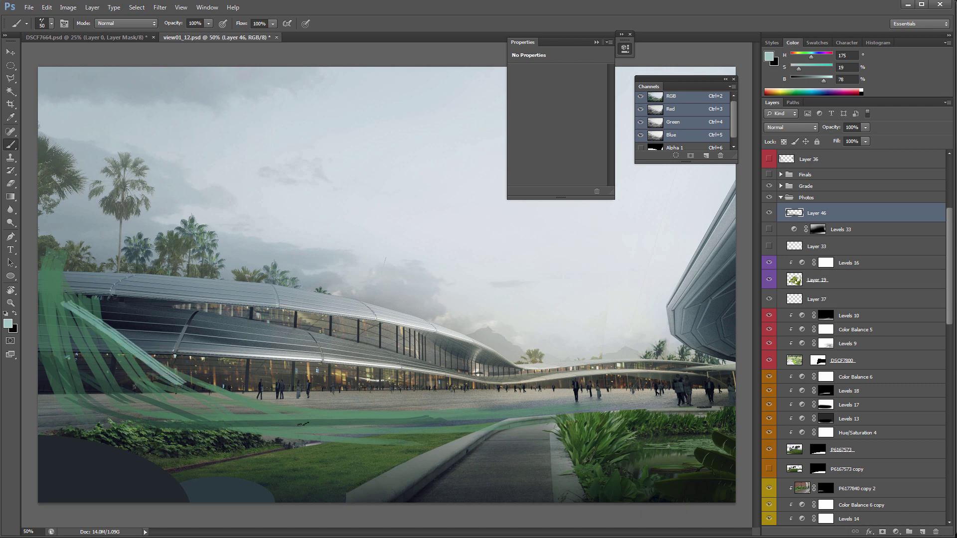
key(ctrl+z)
drag(193, 380, 599, 434)
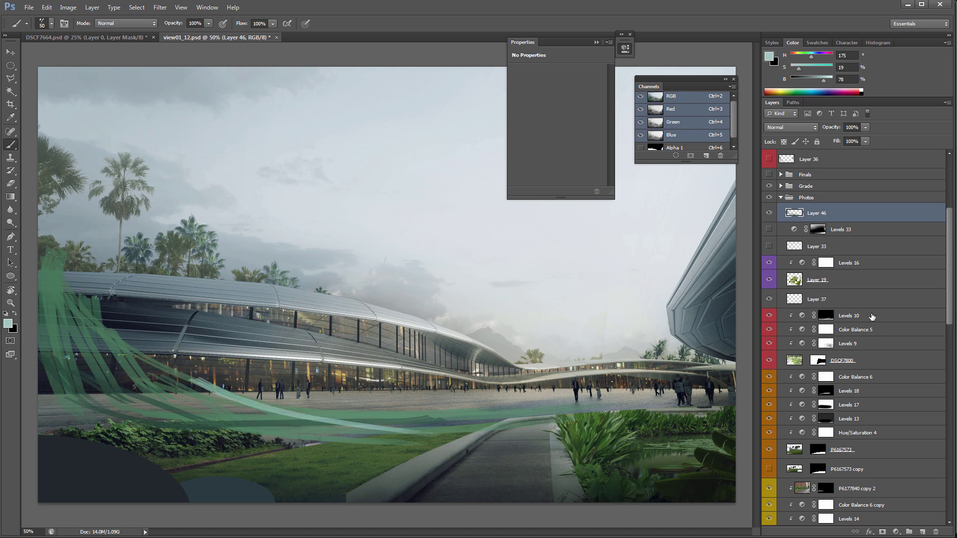
Hide the sketch strokes on Layer 46 and toggle the dark foreground shape on Layer 40 to compare the composition
click(769, 213)
scroll(916, 366, down, 3)
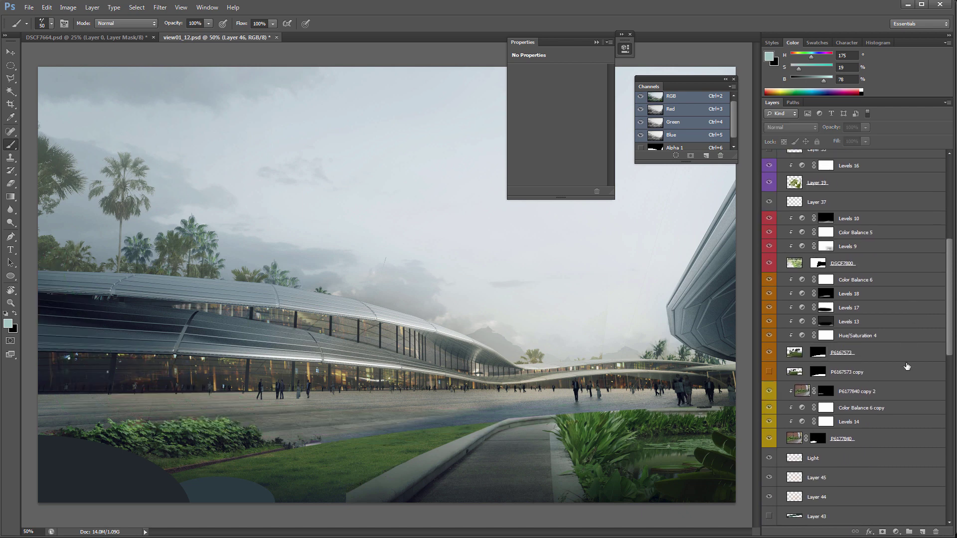
scroll(845, 369, up, 5)
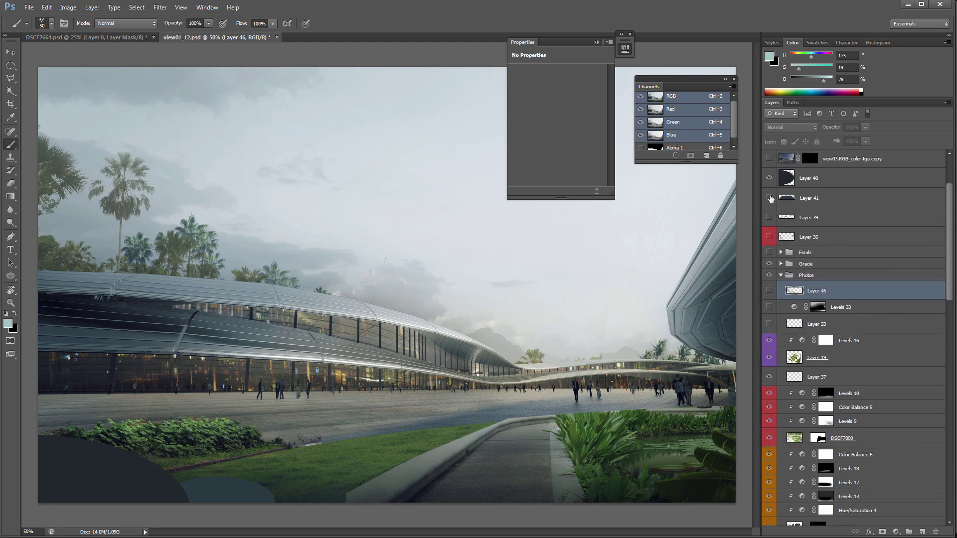
click(770, 179)
click(770, 180)
click(769, 178)
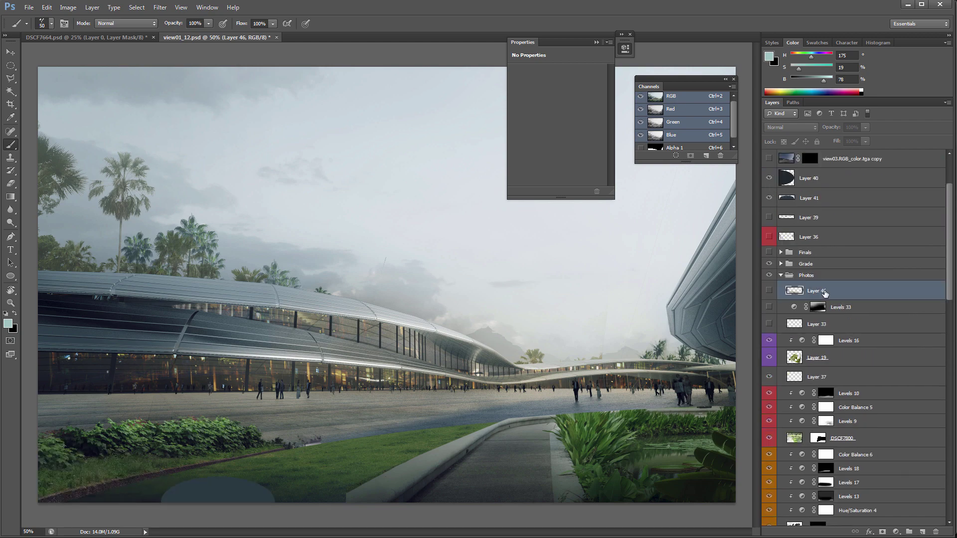
Show and select the gobotree palm tree photo layer
scroll(850, 348, down, 10)
scroll(851, 389, down, 2)
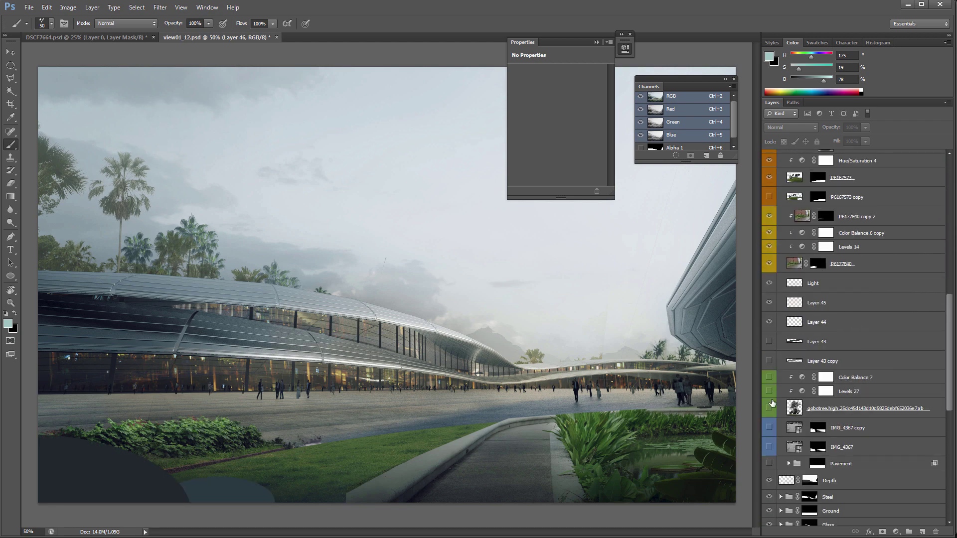
click(769, 408)
click(867, 408)
Try moving the palm tree photo towards the middle of the building, and undo the move
key(v)
drag(136, 335, 470, 273)
key(ctrl+z)
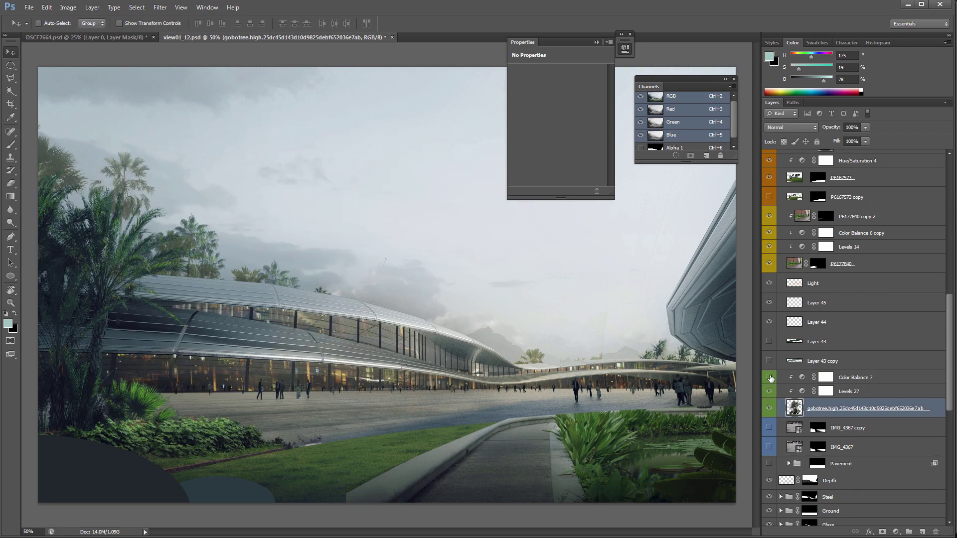
Show the palm photo's clipped Levels 27 and Color Balance 7 adjustments and examine the settings of each
drag(770, 393, 771, 375)
click(866, 388)
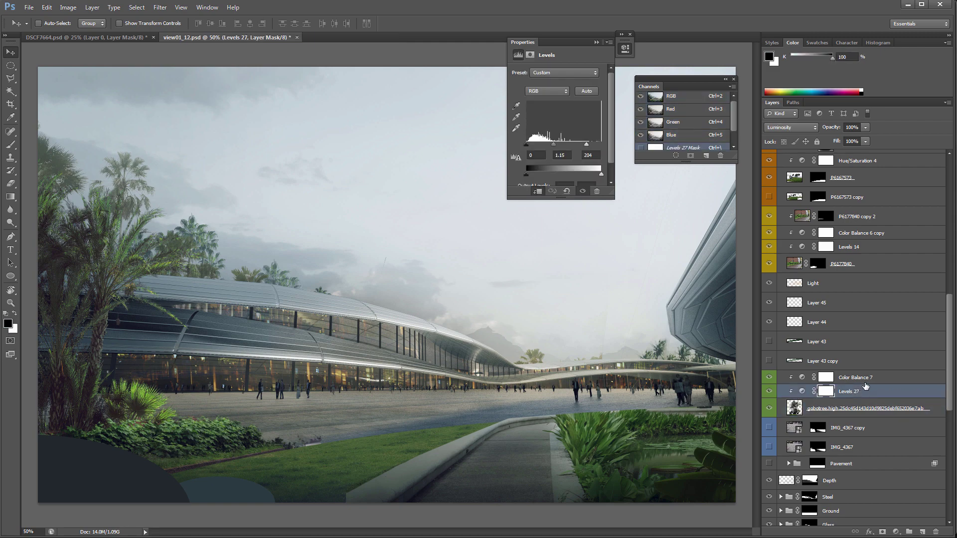
click(865, 380)
click(864, 392)
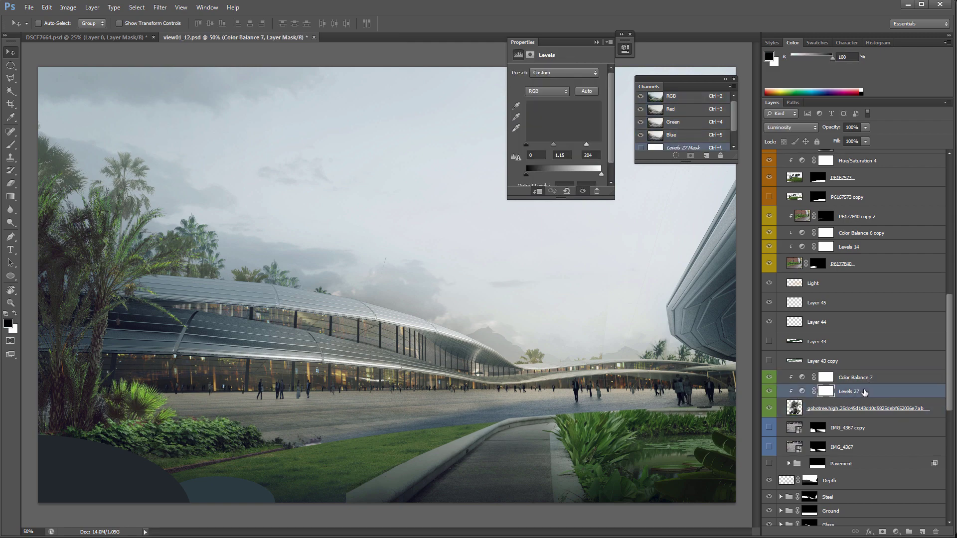
click(860, 379)
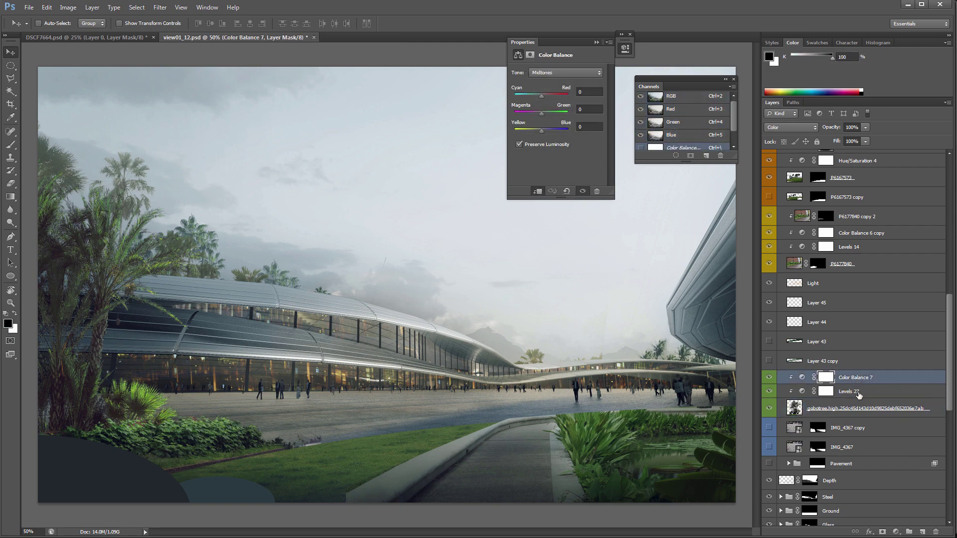
click(859, 394)
click(866, 381)
click(859, 393)
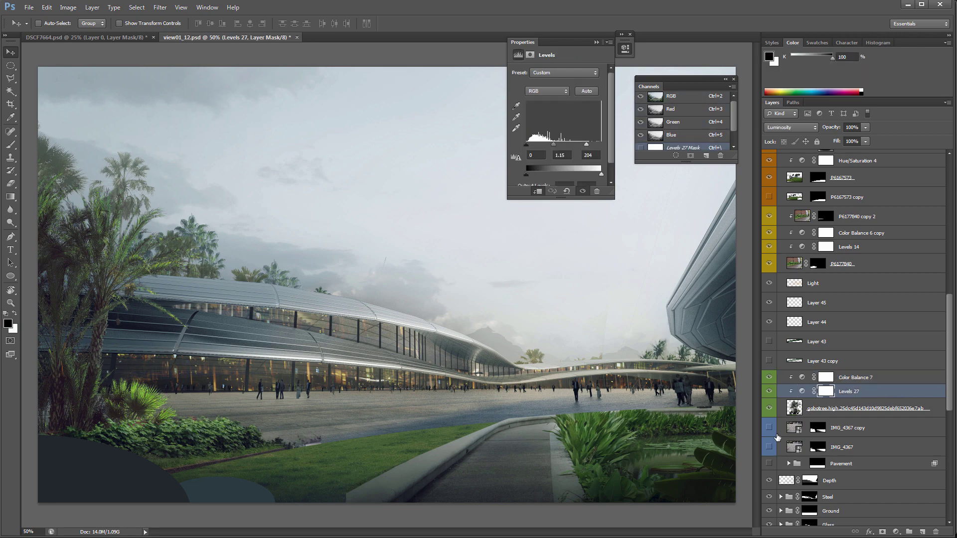
Show the IMG_4367 and IMG_4367 copy paving photo layers and select IMG_4367 copy
scroll(793, 418, down, 2)
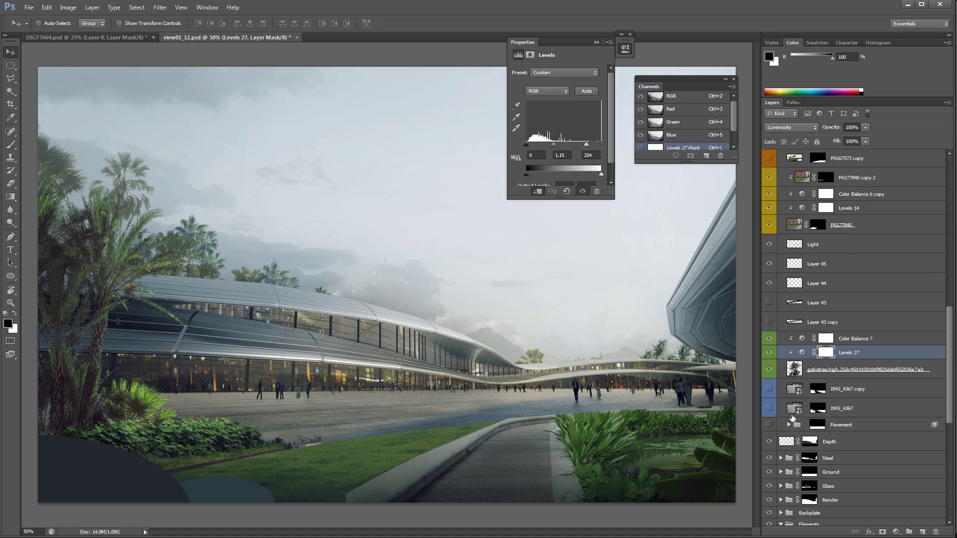
click(769, 408)
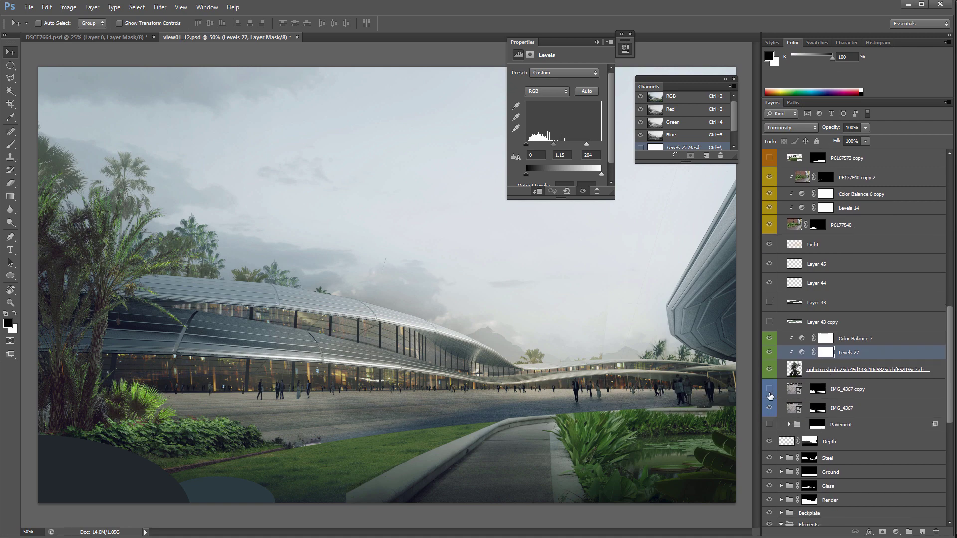
click(769, 390)
click(842, 391)
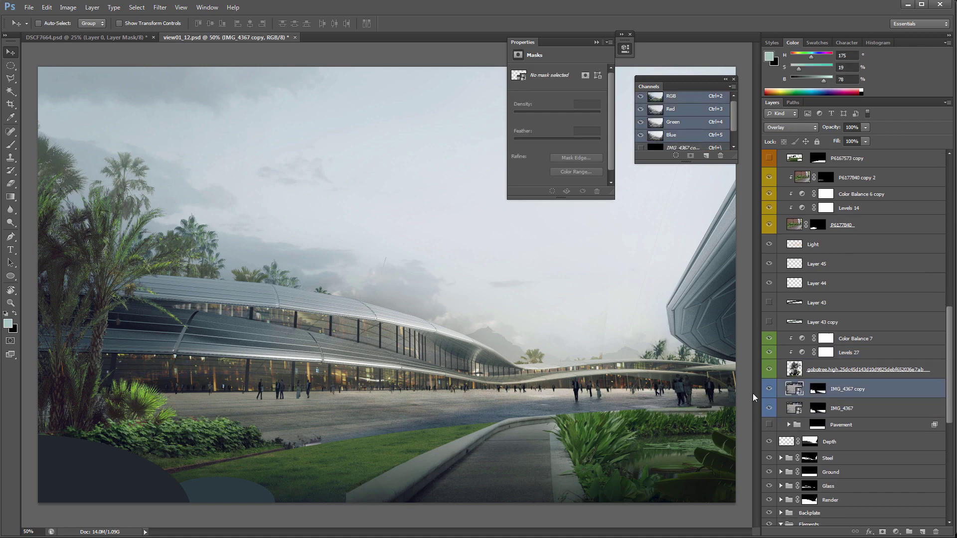
Duplicate the IMG_4367 copy layer and reveal the whole photo with a white-filled mask and Normal blend mode
drag(839, 392, 841, 380)
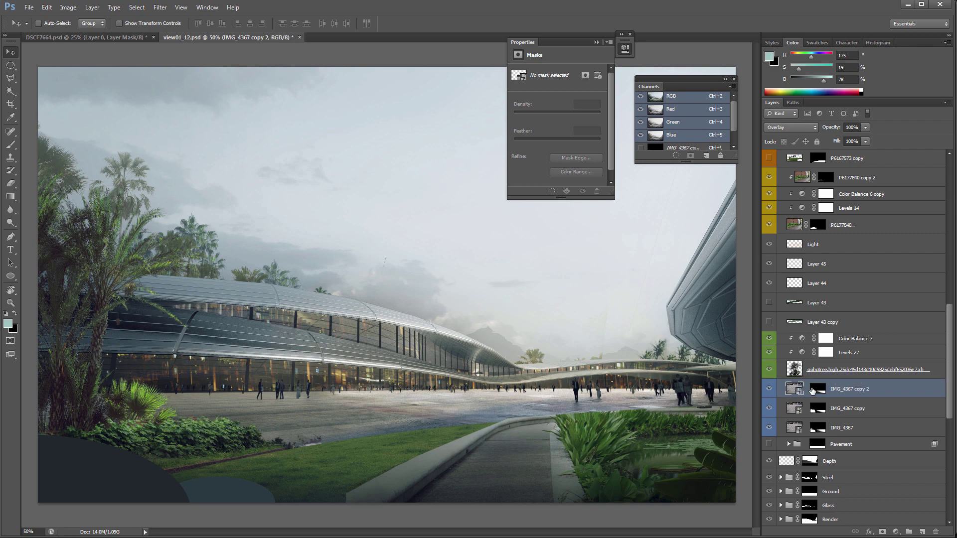
click(818, 389)
key(ctrl+BackSpace)
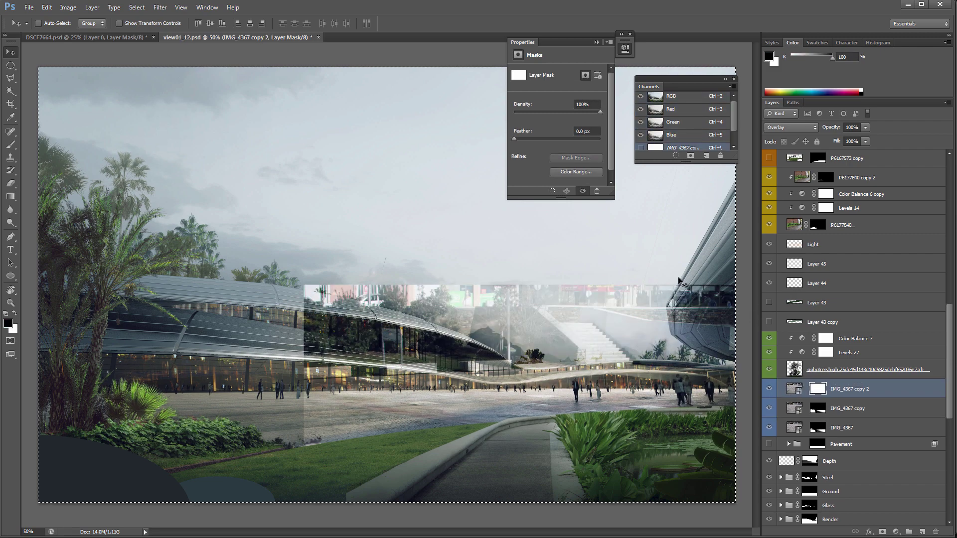
click(816, 127)
click(782, 130)
Delete the duplicated plaza photo's layer mask, then try moving the photo and undo the move
drag(643, 394, 603, 280)
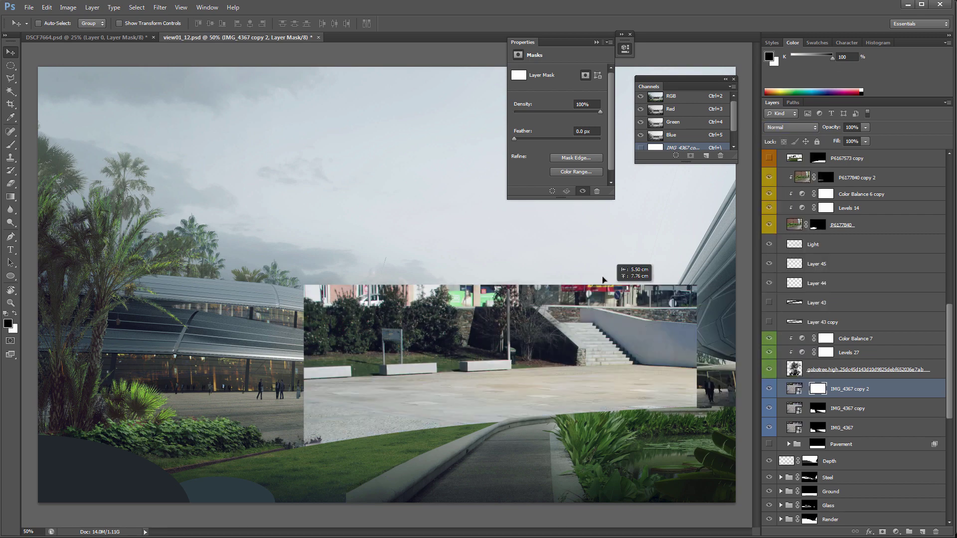
right_click(820, 392)
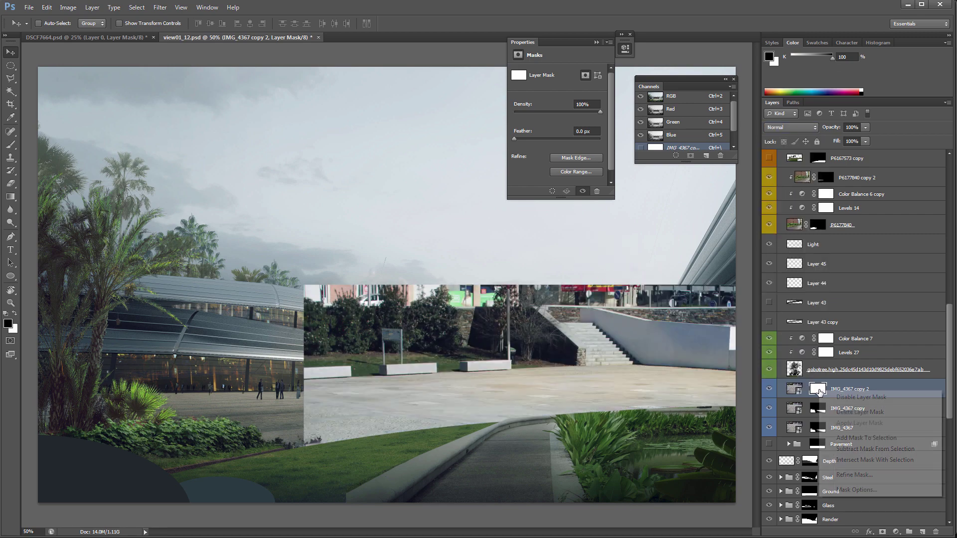
click(859, 412)
drag(479, 333, 376, 225)
key(ctrl+z)
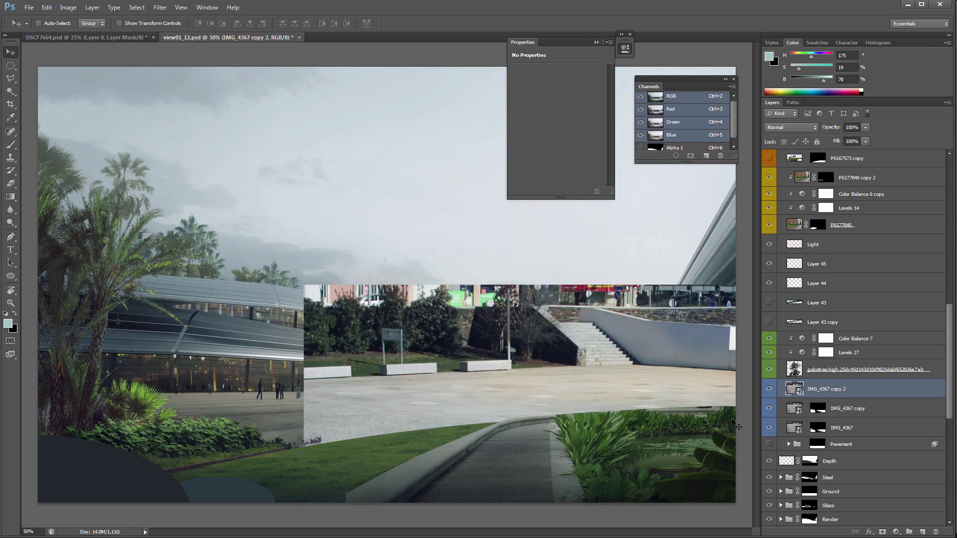
Hide the duplicated plaza photo and show the Pavement group, toggling the other two IMG_4367 layers to compare the paving
click(769, 390)
click(771, 409)
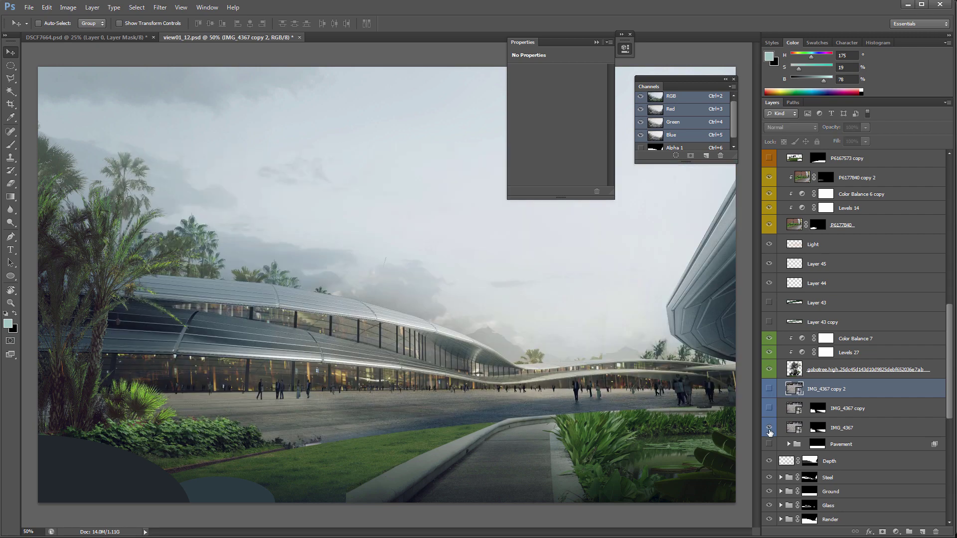
click(770, 429)
click(770, 409)
click(771, 428)
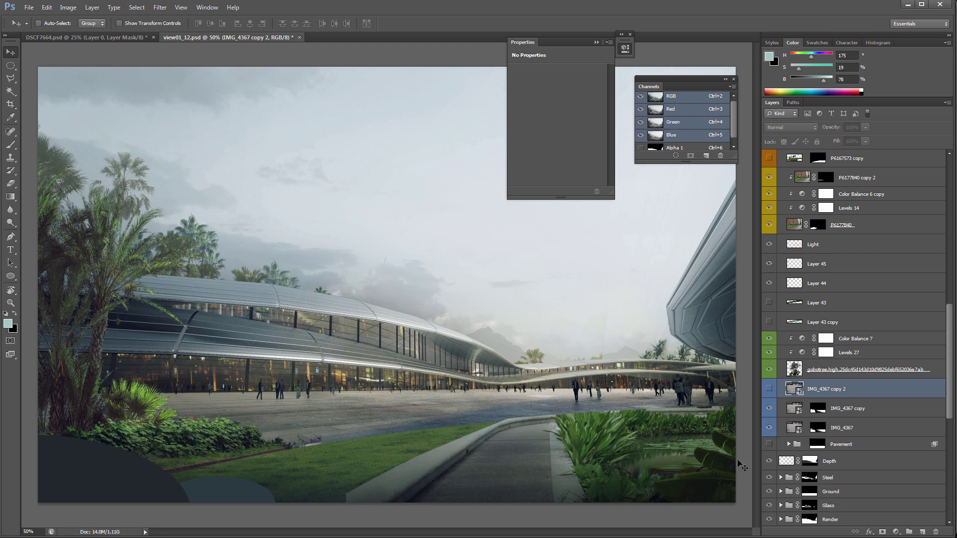
click(769, 444)
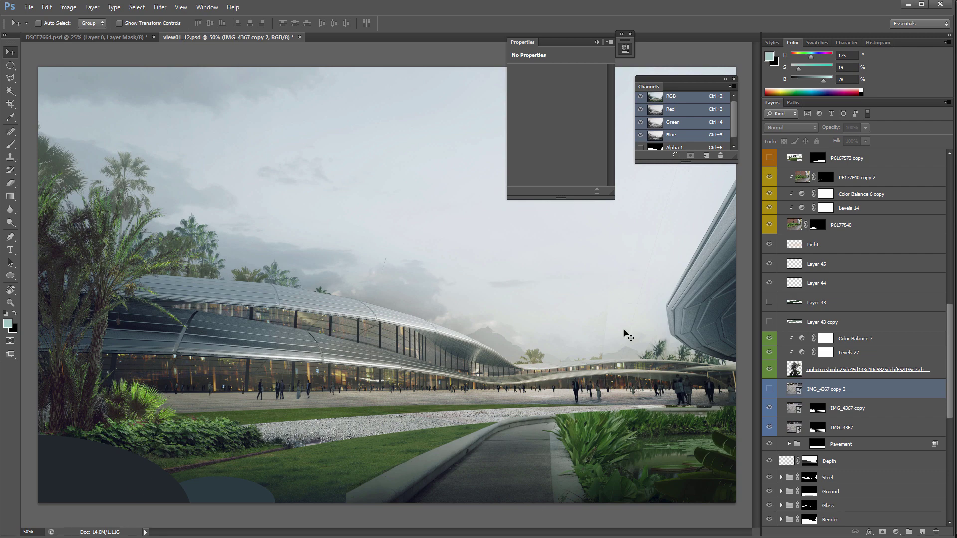
Create a new layer above Layer 46, try a looping brush stroke over the right-hand building, and undo the stroke
scroll(939, 310, up, 10)
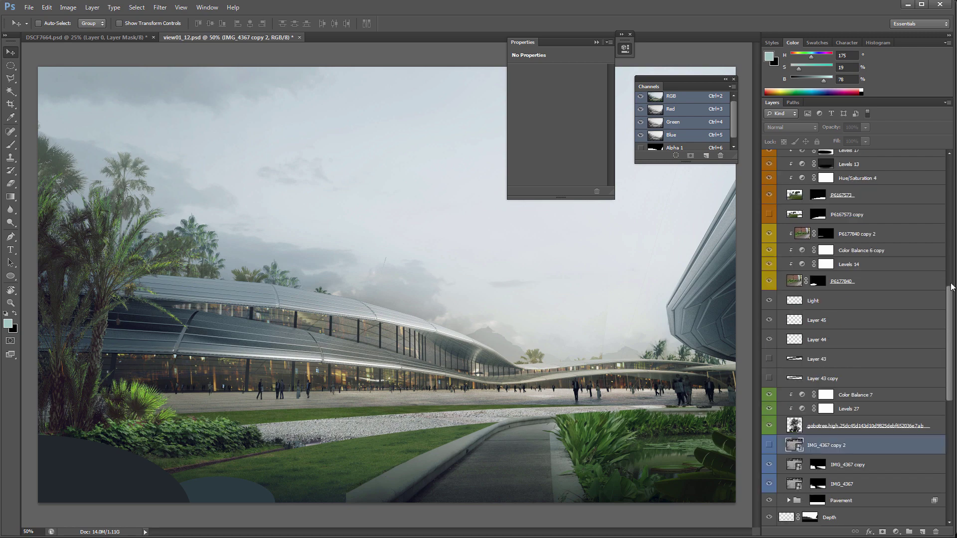
click(850, 193)
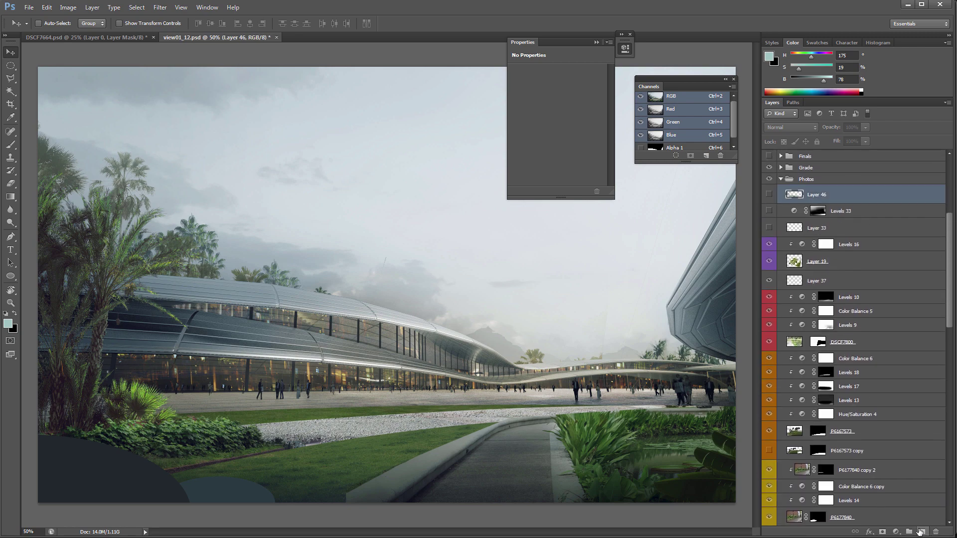
click(923, 531)
key(b)
mouse_move(662, 360)
mouse_down()
mouse_move(716, 311)
mouse_move(658, 344)
mouse_up()
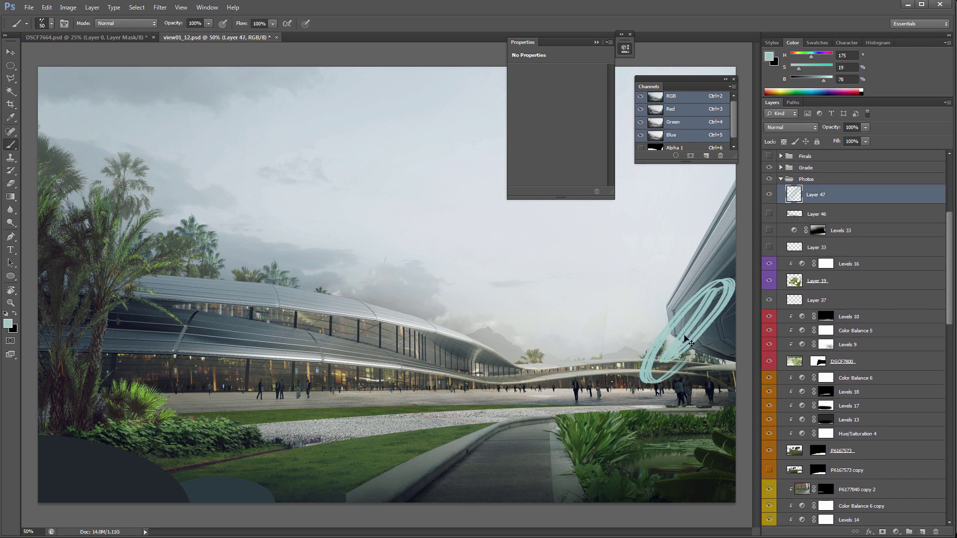
key(ctrl+z)
Sample a dark green from the pond planting and brush hanging vine strokes over the right-hand building's facade
alt+click(668, 423)
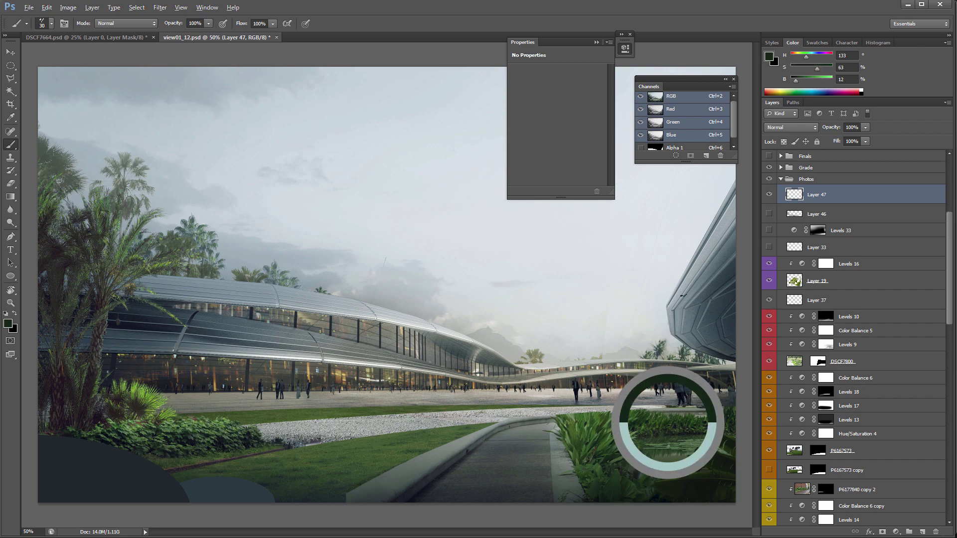
mouse_move(671, 360)
mouse_down()
mouse_move(691, 285)
mouse_move(693, 343)
mouse_up()
key(ctrl+alt+z)
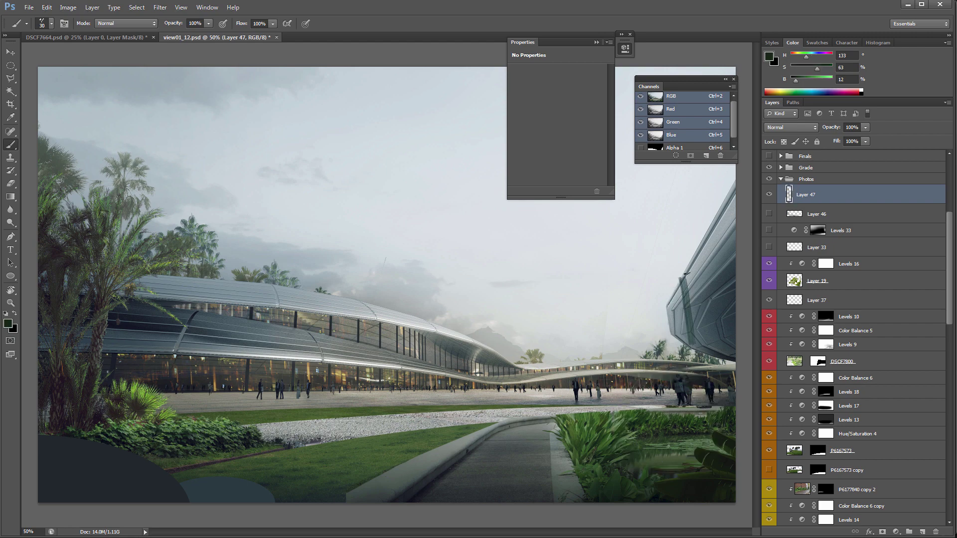
drag(686, 274, 714, 385)
drag(702, 243, 711, 344)
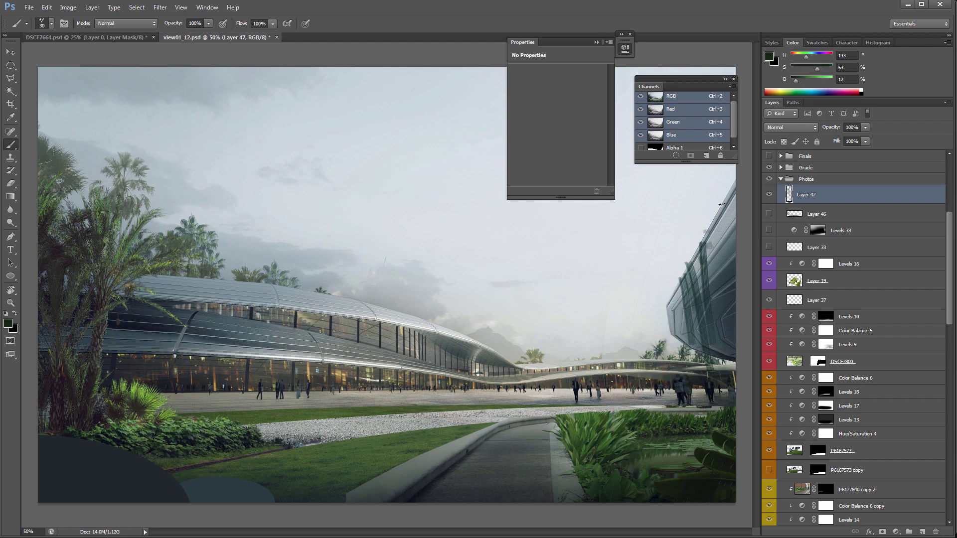
mouse_move(721, 205)
mouse_down()
mouse_move(737, 326)
mouse_move(724, 203)
mouse_move(725, 271)
mouse_move(722, 213)
mouse_move(675, 298)
mouse_up()
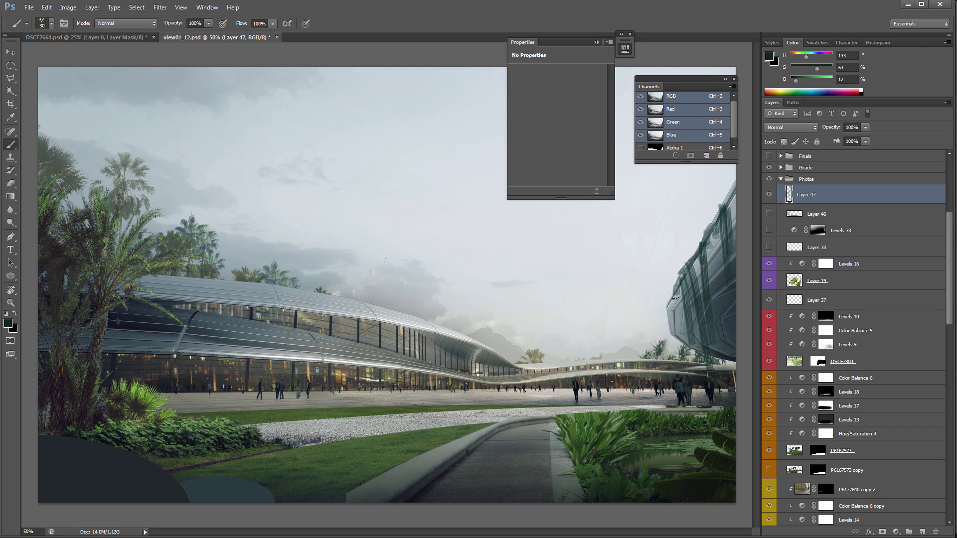
Sample a lighter green from the pond and brush additional hanging vine strokes along the right-hand building's lower edge
alt+click(666, 442)
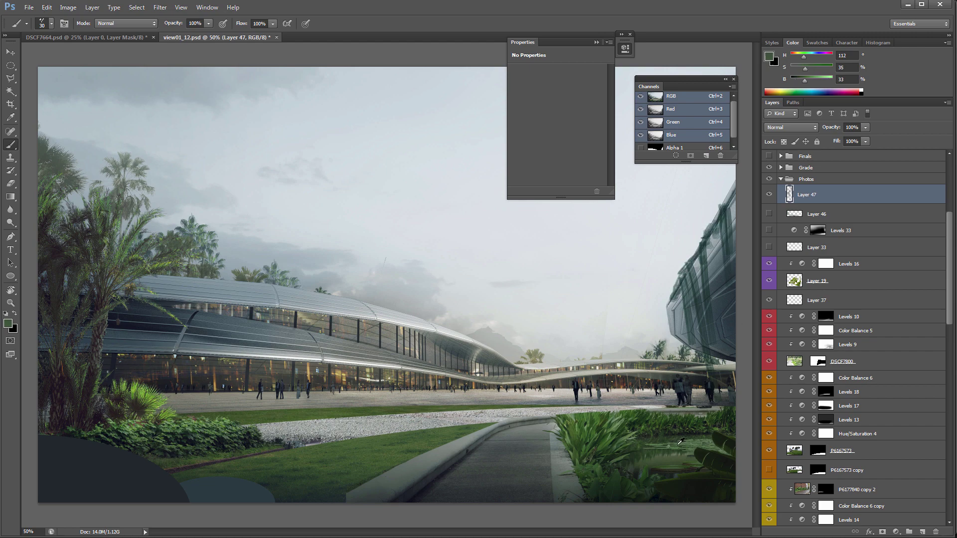
mouse_move(704, 266)
mouse_down()
mouse_move(710, 301)
mouse_move(679, 339)
mouse_up()
drag(665, 300, 677, 358)
drag(670, 317, 682, 390)
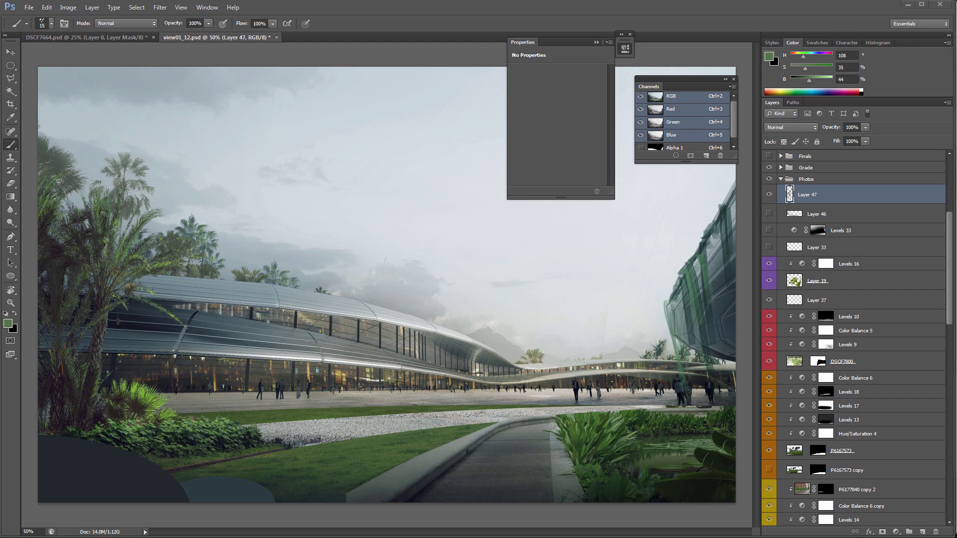
Browse the arqui9learn.com photo packs page in the web browser, and open DSCF7824.JPG from the Phil folder in Bridge
drag(0, 119, 349, 110)
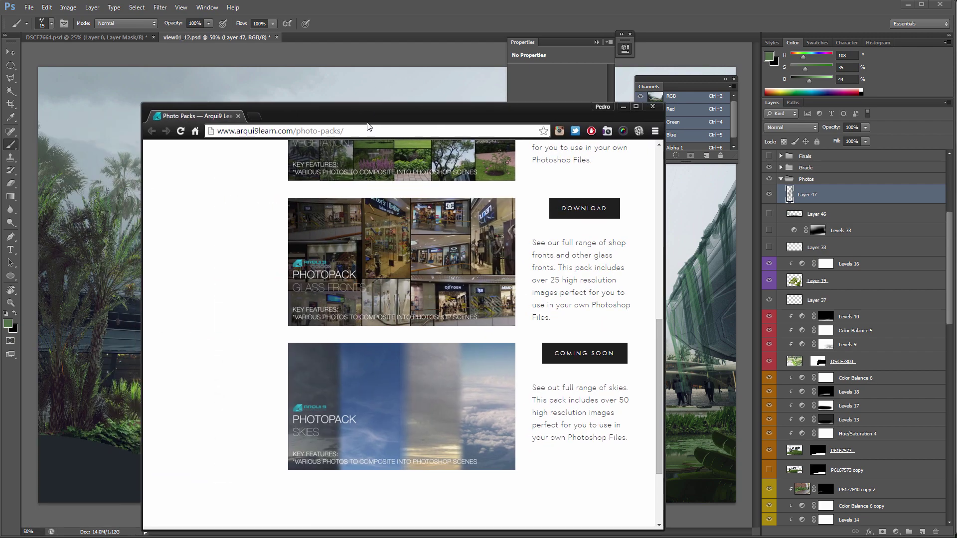
scroll(451, 266, up, 4)
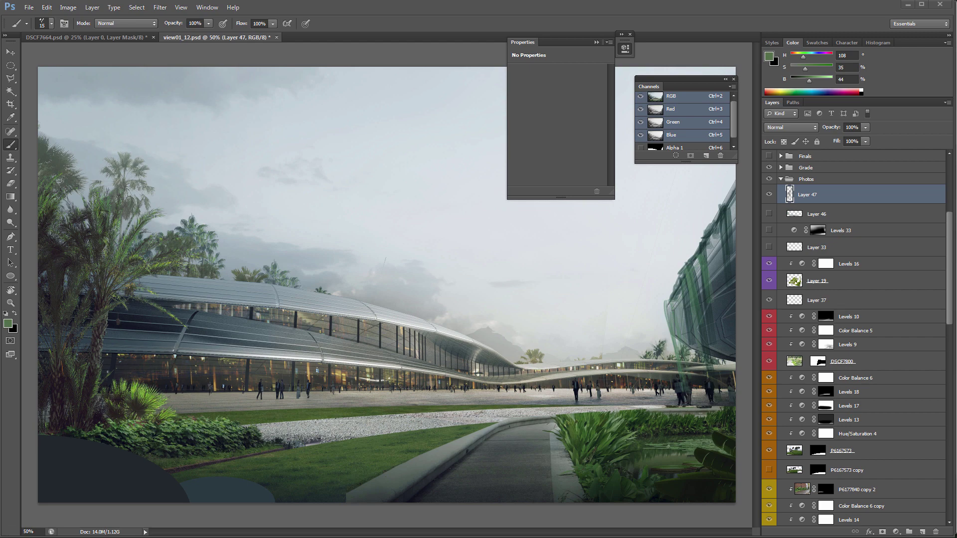
drag(0, 25, 729, 19)
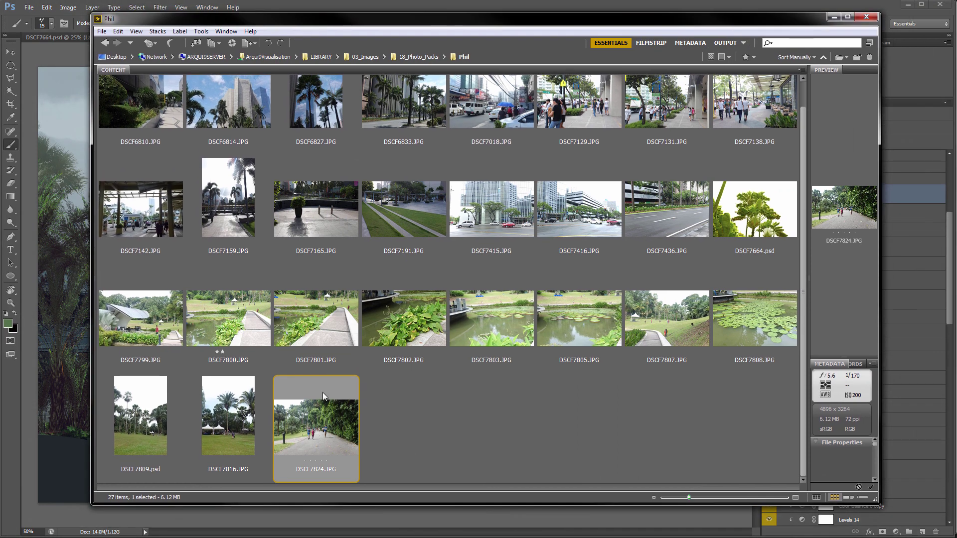
key(alt+Tab)
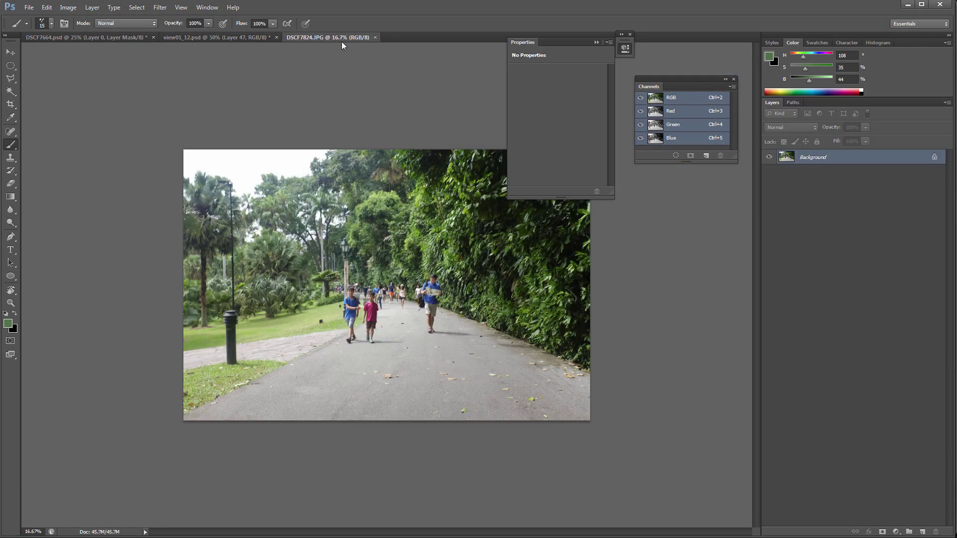
Copy the DSCF7824.JPG photo into view01_12.psd as a new layer above Layer 47, and close the source photo
drag(330, 40, 154, 74)
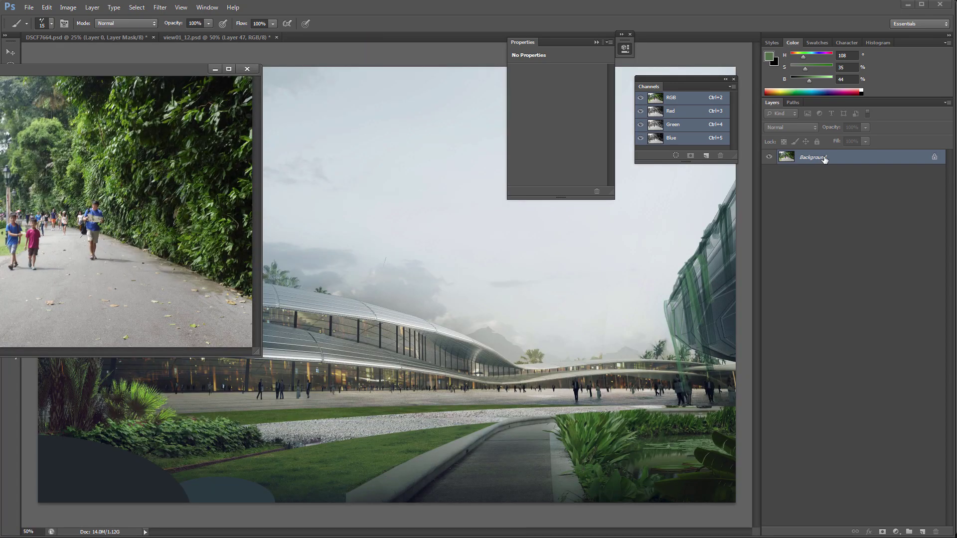
drag(848, 158, 610, 299)
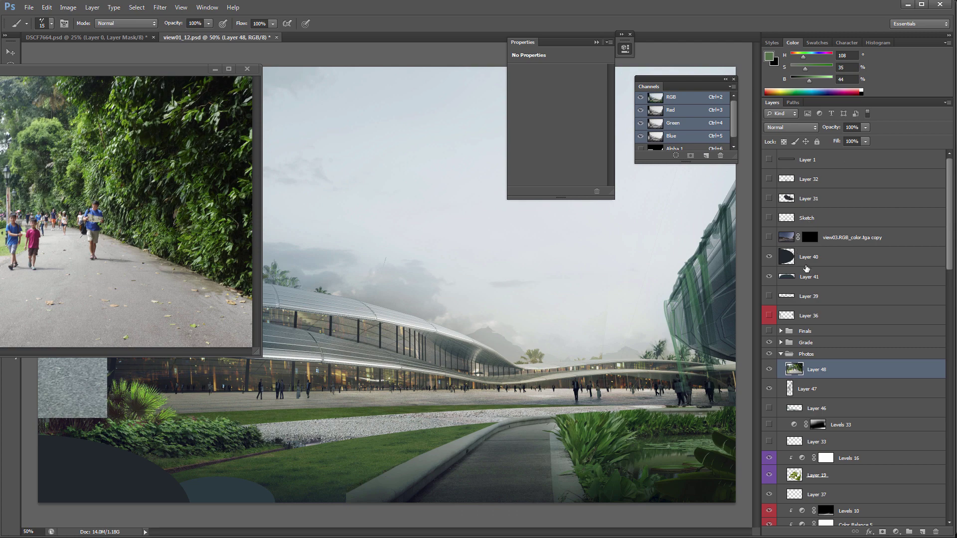
click(246, 69)
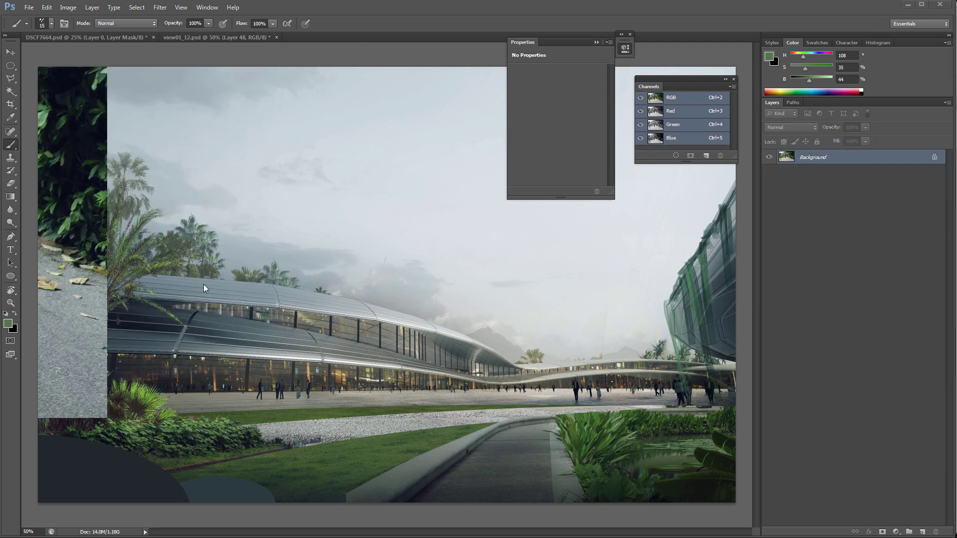
Move the imported photo across the scene to bring its leafy green wall closer to the right-hand building
key(v)
drag(94, 271, 665, 362)
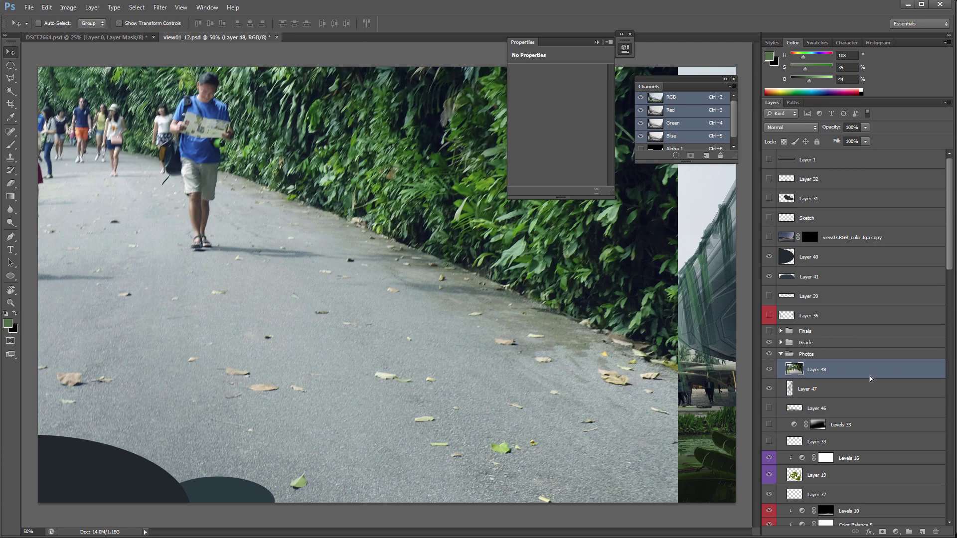
key(ctrl+z)
drag(327, 184, 570, 357)
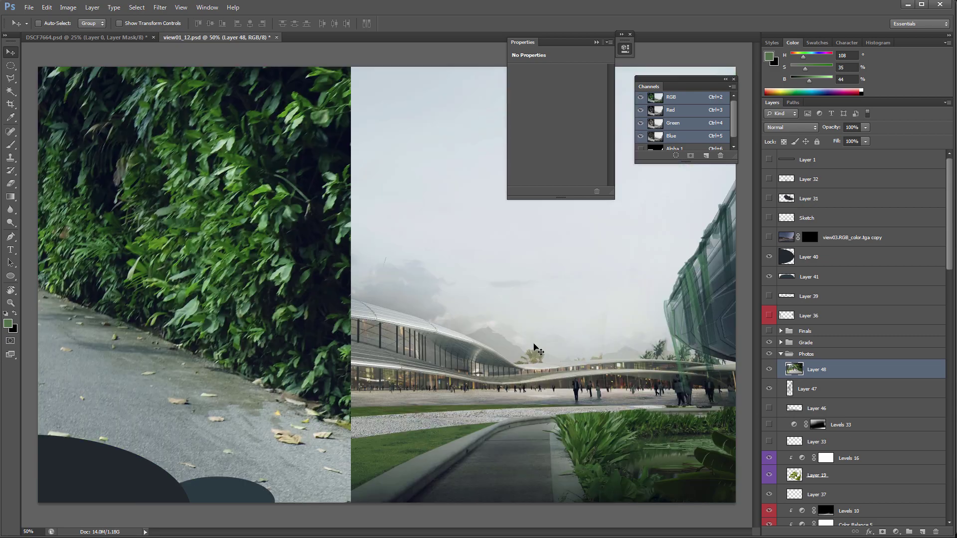
drag(298, 268, 624, 386)
key(ctrl+z)
drag(369, 335, 623, 407)
Scale the imported photo to 69.61% and position its green wall over the right-hand building
key(ctrl+t)
key(ctrl+minus)
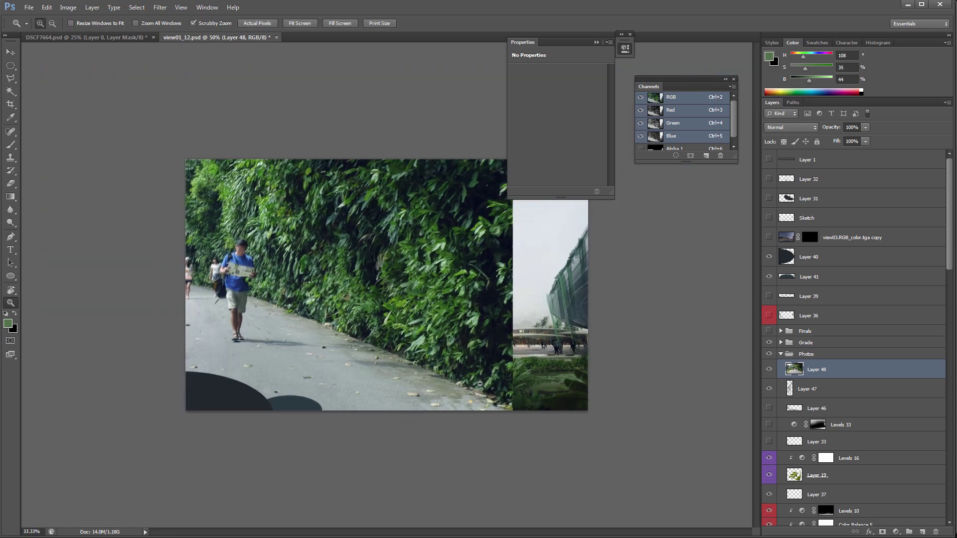
drag(473, 437, 352, 292)
drag(271, 185, 624, 325)
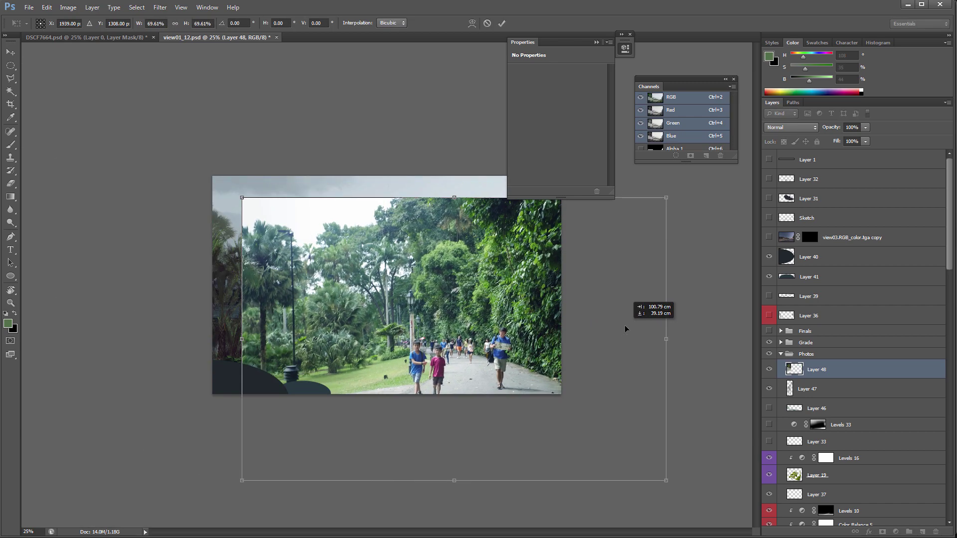
key(z)
key(Return)
Set the imported photo layer's blend mode to Overlay and examine how its foliage blends with the right-hand building
click(809, 127)
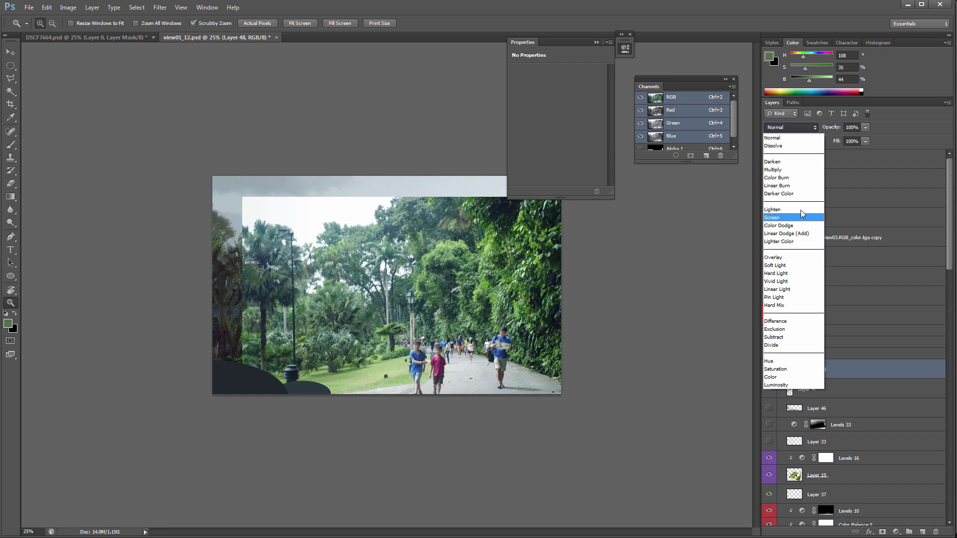
click(800, 256)
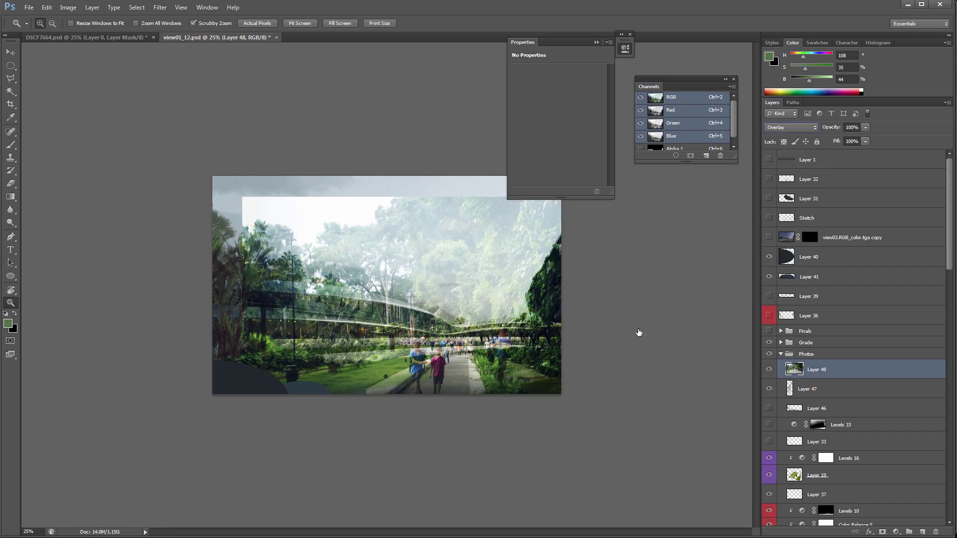
click(554, 304)
click(554, 304)
click(554, 305)
drag(552, 319, 462, 300)
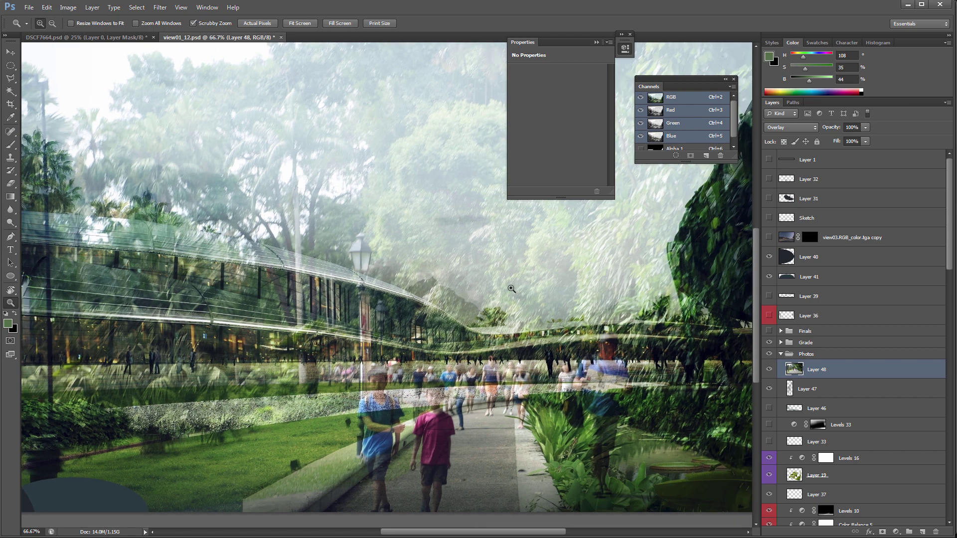
drag(626, 289, 279, 321)
alt+click(310, 301)
alt+click(310, 301)
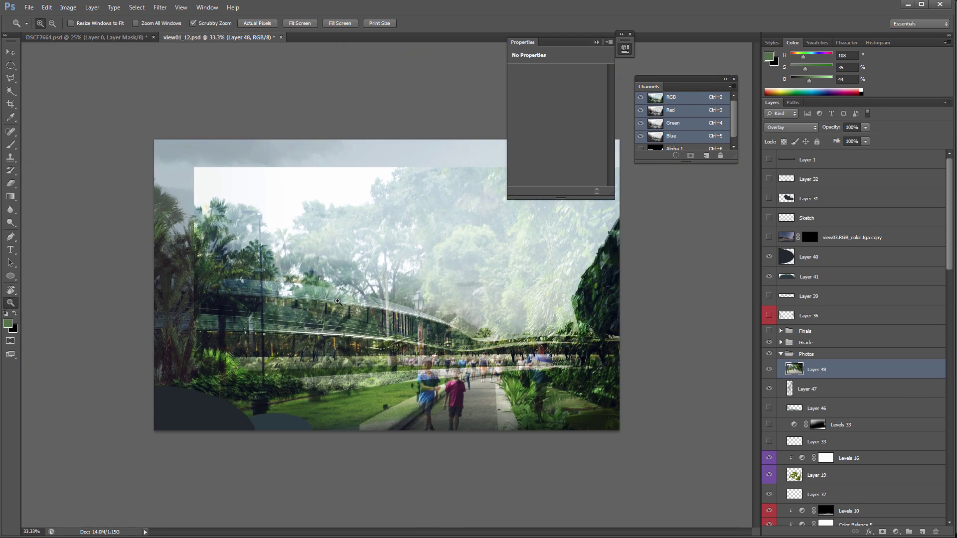
Scale Layer 48's photo down to about 53% and position its green wall over the right-hand building
key(ctrl+t)
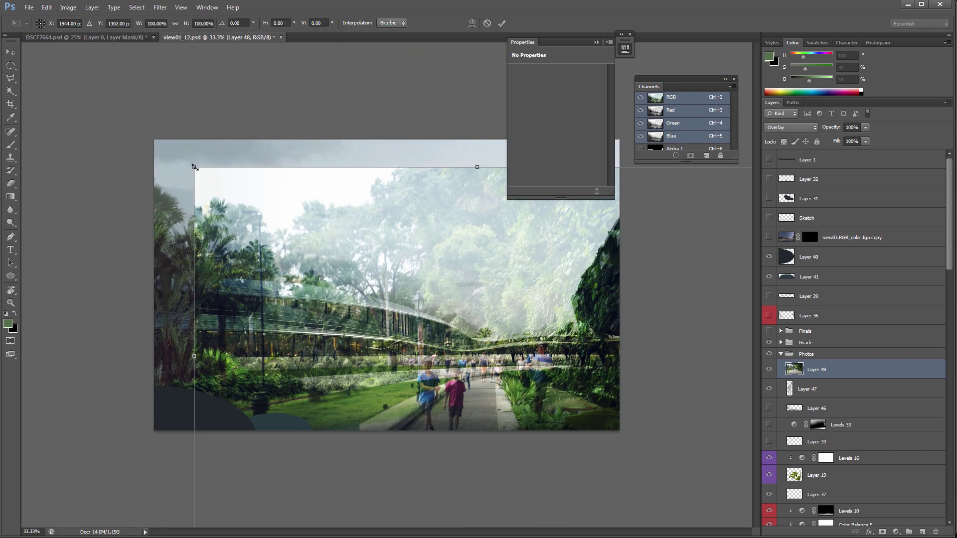
drag(195, 168, 460, 344)
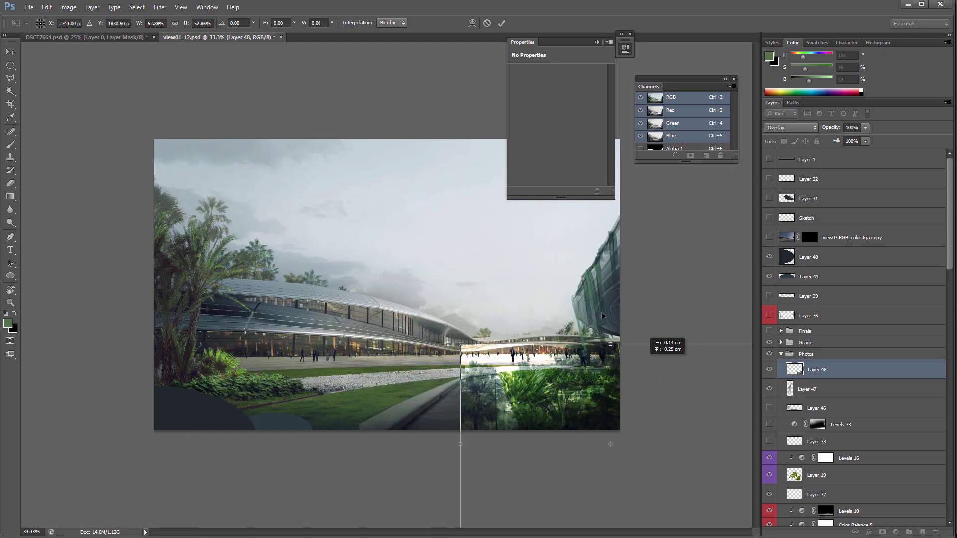
drag(602, 315, 623, 291)
key(Return)
key(z)
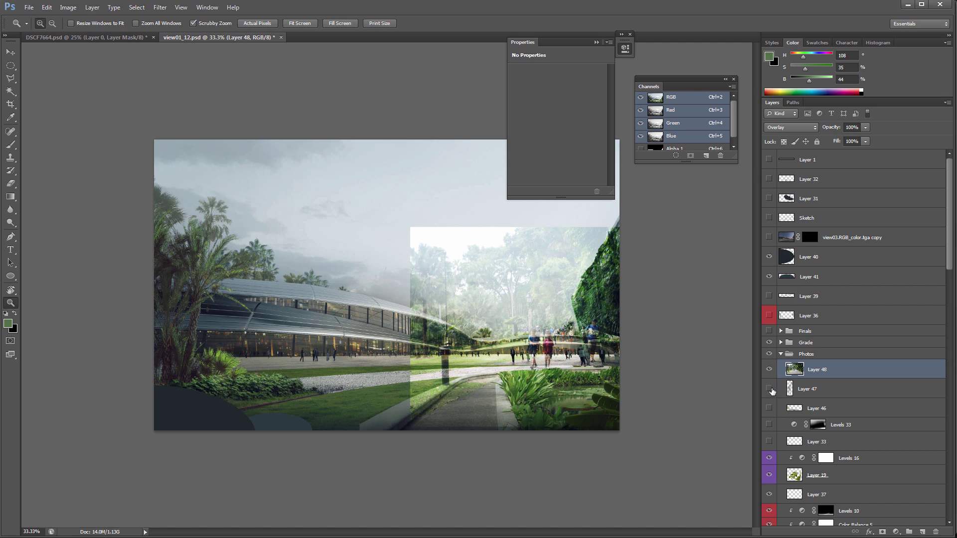
Hide Layer 47 and set Layer 48's blend mode back to Normal
click(770, 390)
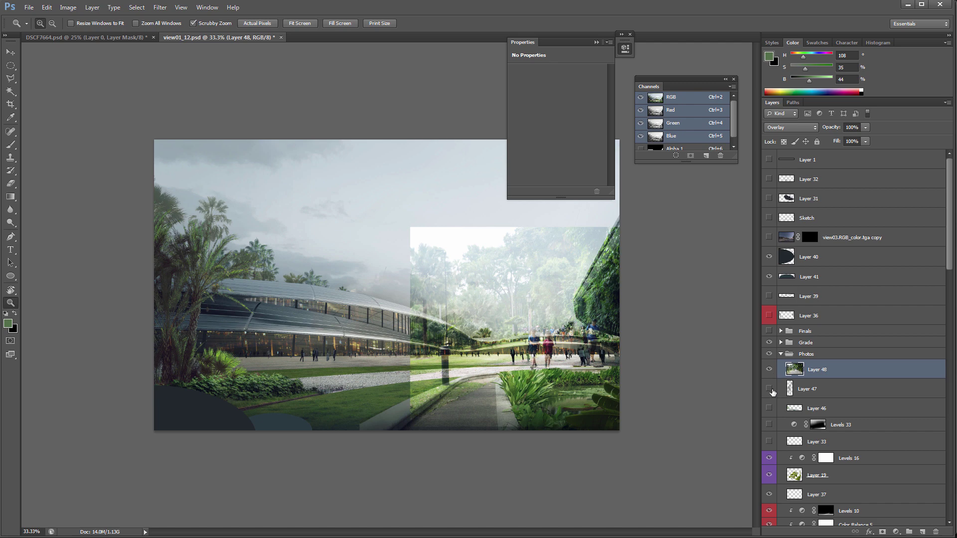
click(784, 131)
click(780, 136)
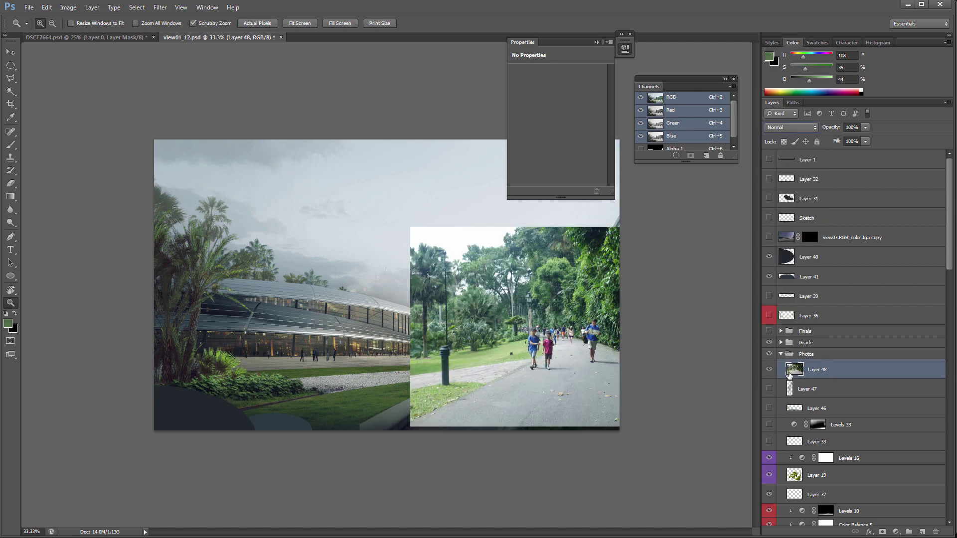
Add a layer mask to Layer 48 and invert it to black
click(881, 532)
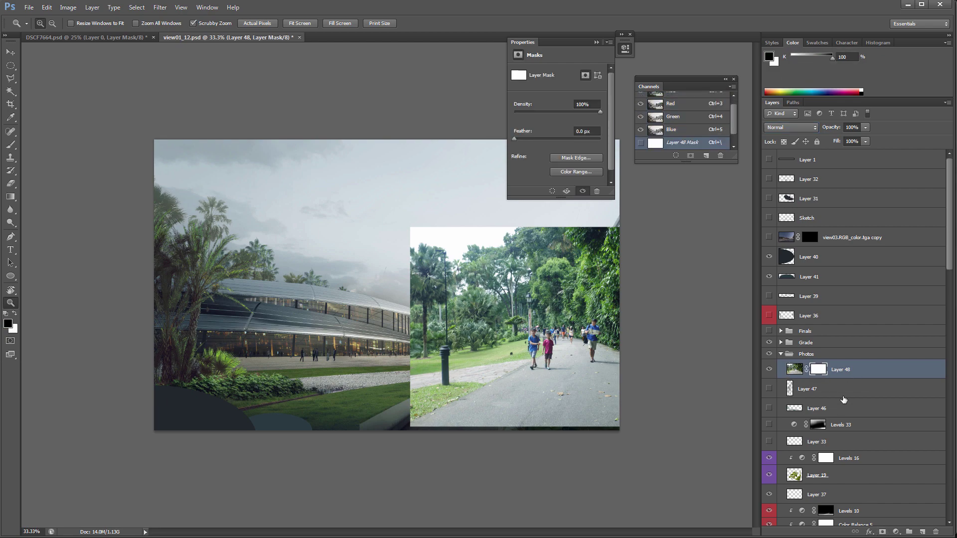
key(ctrl+i)
Choose the leaf-shaped 172 px brush preset for painting on Layer 48's mask at the right-hand building
click(583, 302)
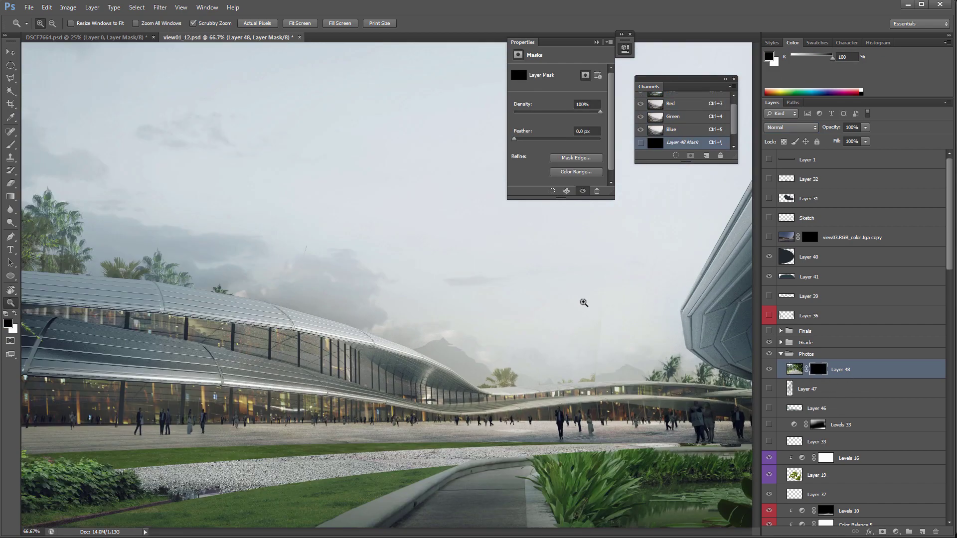
key(b)
drag(371, 294, 30, 307)
key(F5)
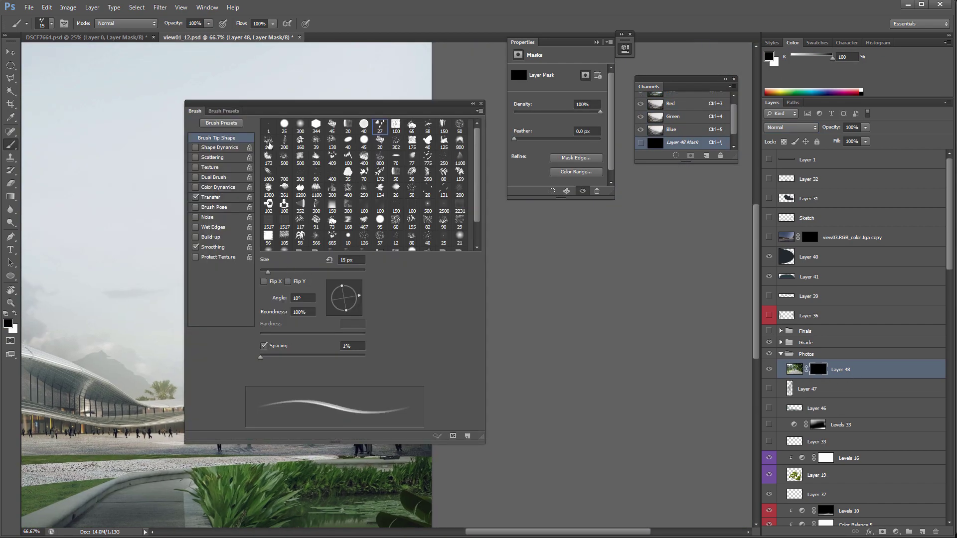
click(231, 123)
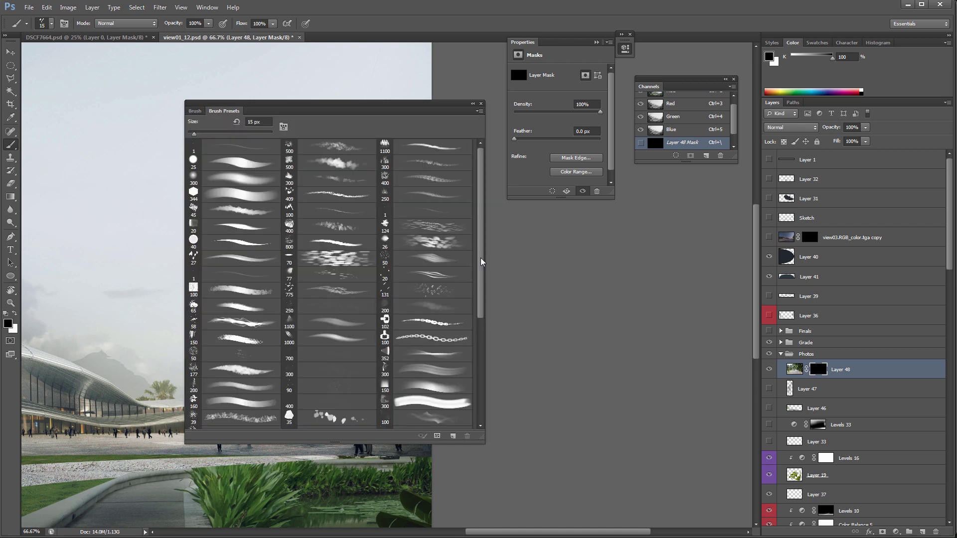
drag(480, 269, 477, 379)
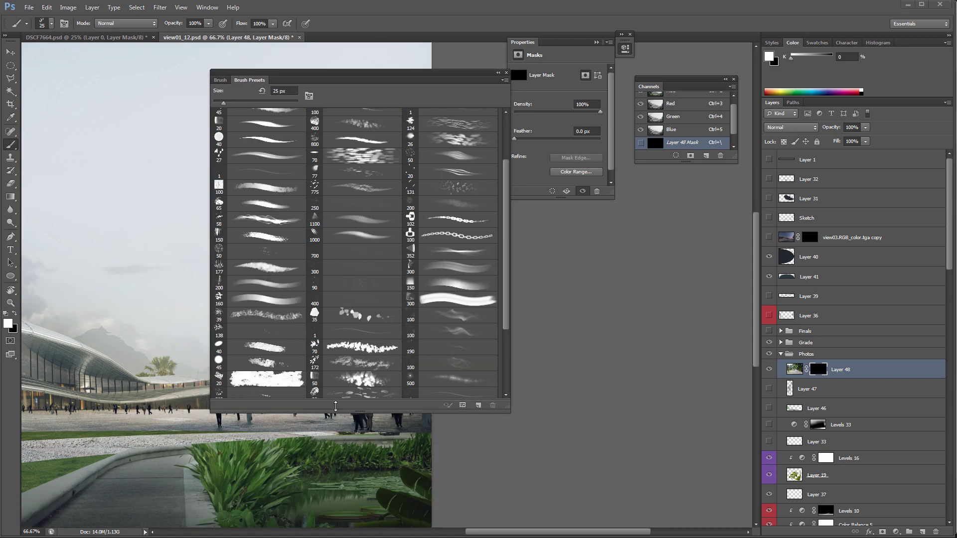
click(376, 364)
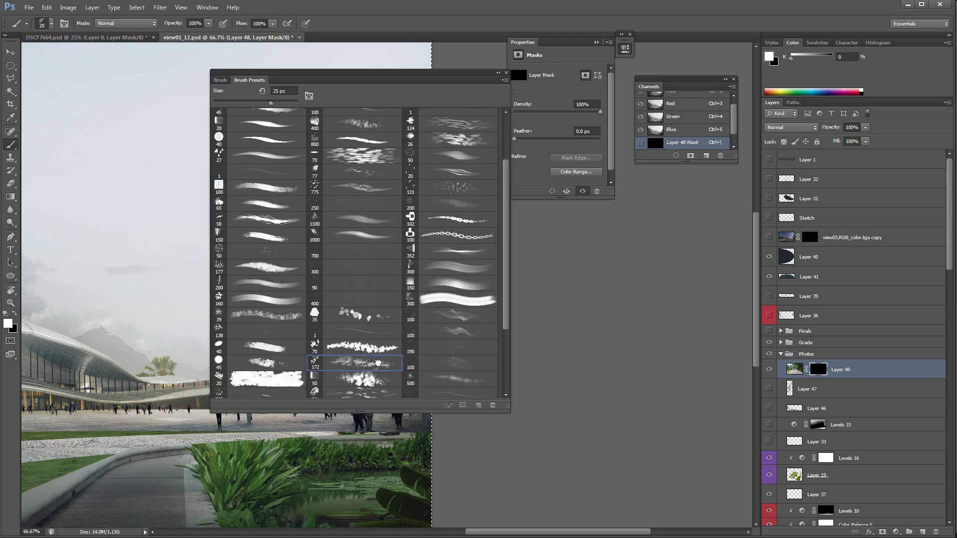
key(F5)
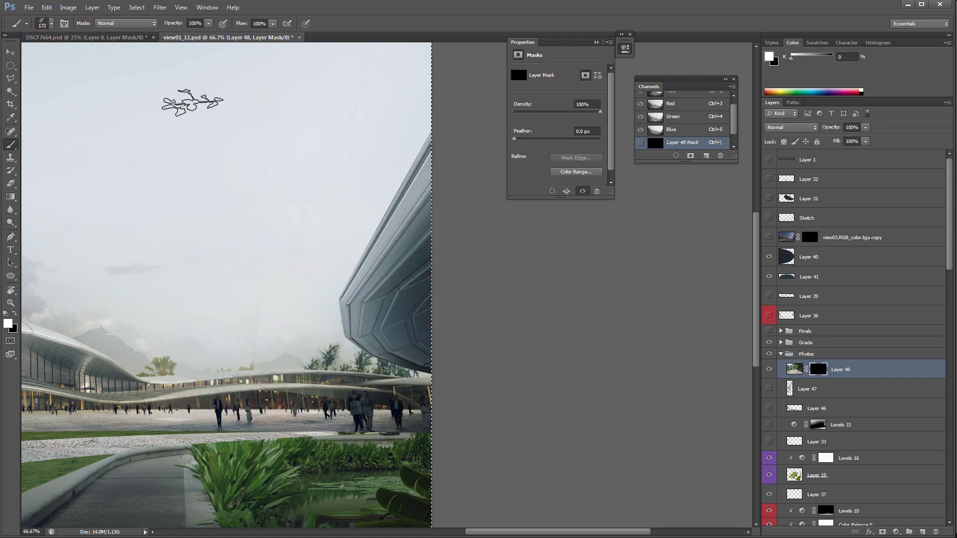
Reduce the leaf brush to 40 px and clear the active selection
key(bracketleft)
key(bracketleft)
key(bracketleft)
key(bracketleft)
key(bracketleft)
key(bracketleft)
key(bracketleft)
key(bracketleft)
key(bracketleft)
key(bracketleft)
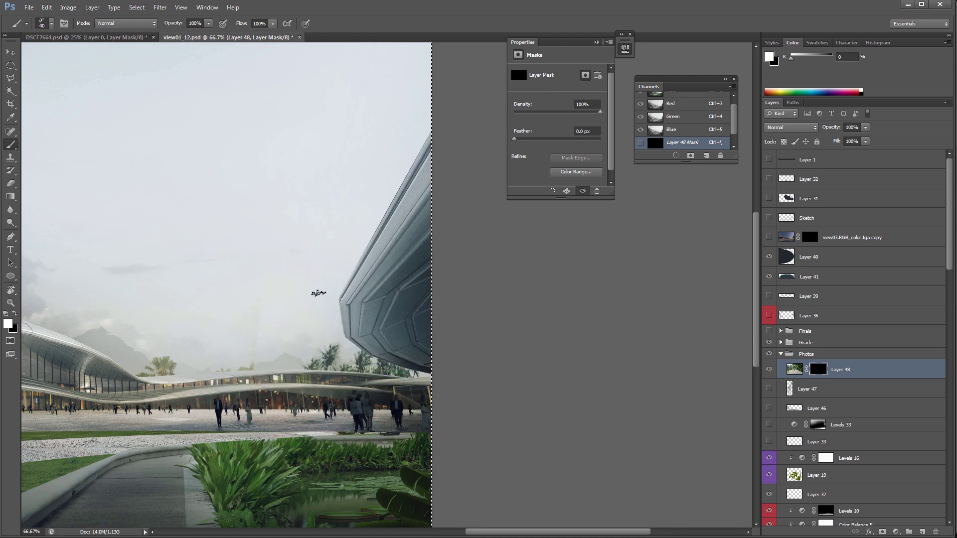
key(ctrl+d)
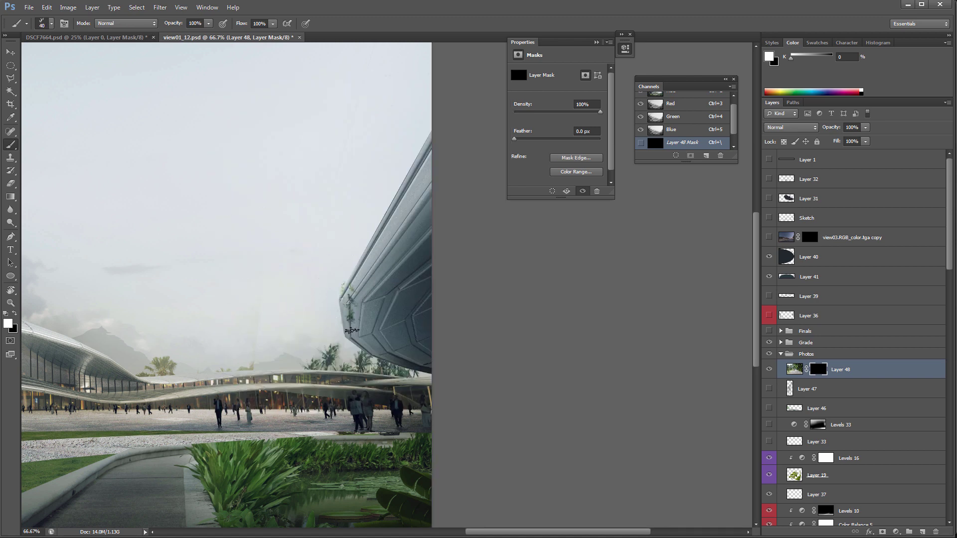
Paint white on Layer 48's mask, reducing the brush to 25 px, to reveal foliage along the right-hand building's upper edge
mouse_move(343, 284)
mouse_down()
mouse_move(368, 218)
mouse_move(360, 279)
mouse_move(395, 186)
mouse_move(381, 216)
mouse_move(416, 150)
mouse_up()
key(bracketleft)
key(bracketleft)
key(bracketleft)
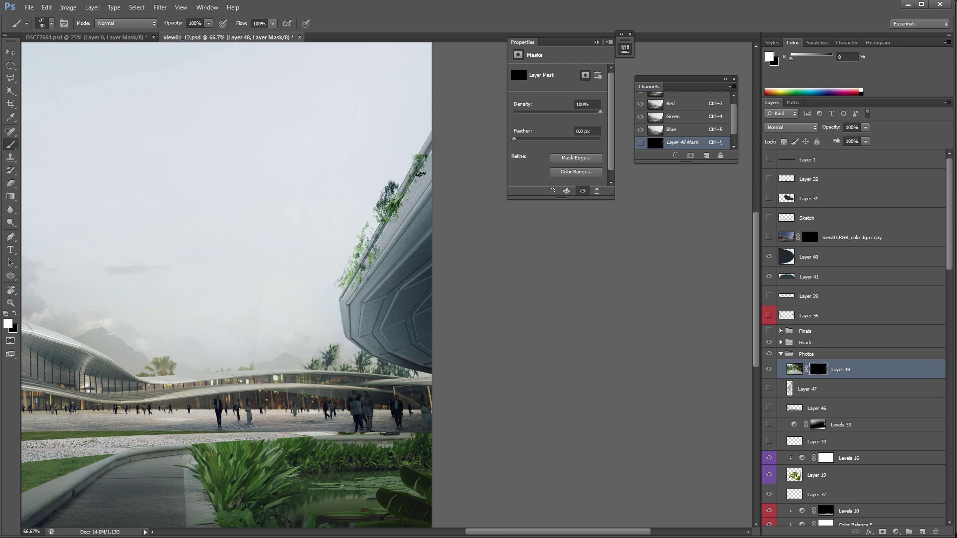
drag(373, 232, 345, 290)
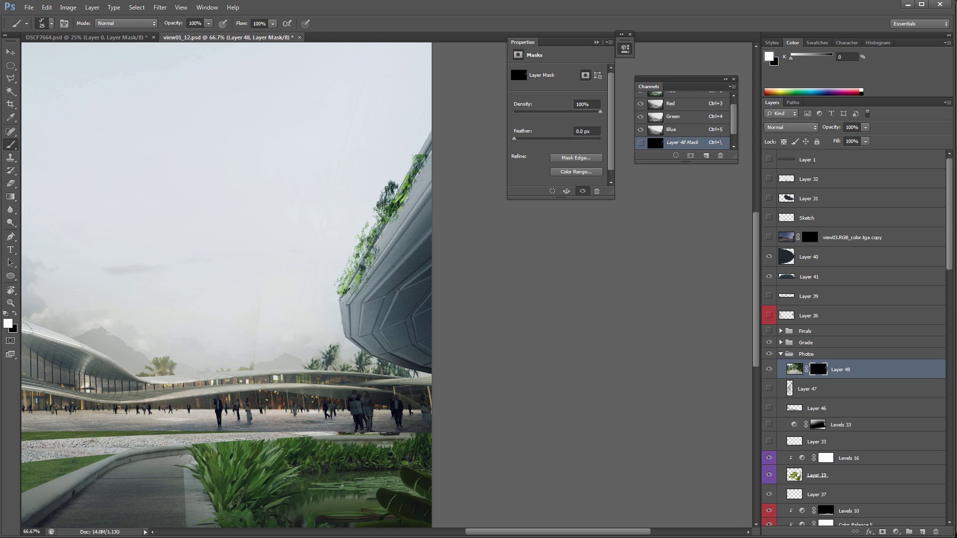
mouse_move(400, 189)
mouse_down()
mouse_move(409, 158)
mouse_move(400, 189)
mouse_up()
Paint vertical strokes on Layer 48's mask to hang vines down the right-hand building's facade
drag(353, 288, 361, 334)
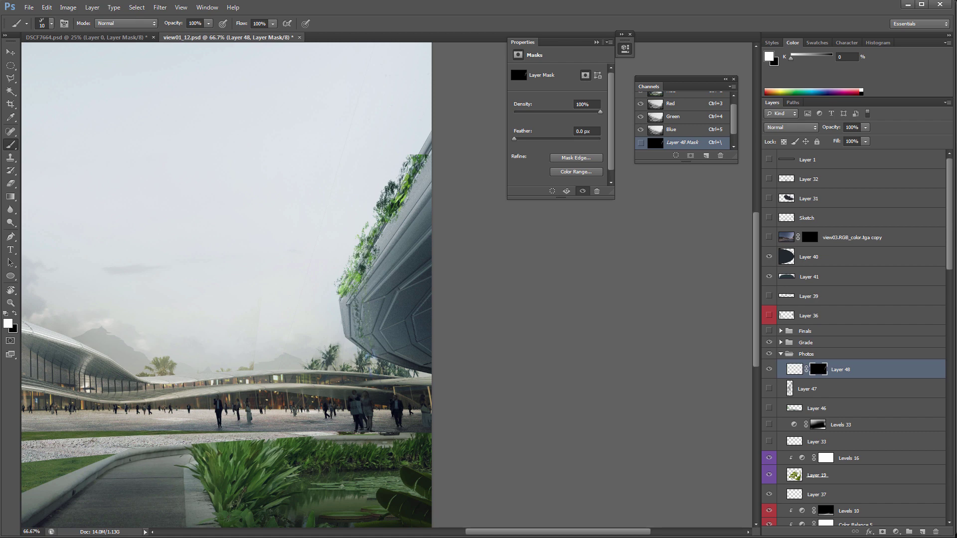
key(bracketright)
mouse_move(376, 242)
mouse_down()
mouse_move(387, 289)
mouse_move(385, 268)
mouse_up()
drag(383, 220, 390, 246)
mouse_move(421, 339)
mouse_down()
mouse_move(399, 202)
mouse_move(420, 141)
mouse_move(418, 271)
mouse_up()
drag(419, 188, 427, 256)
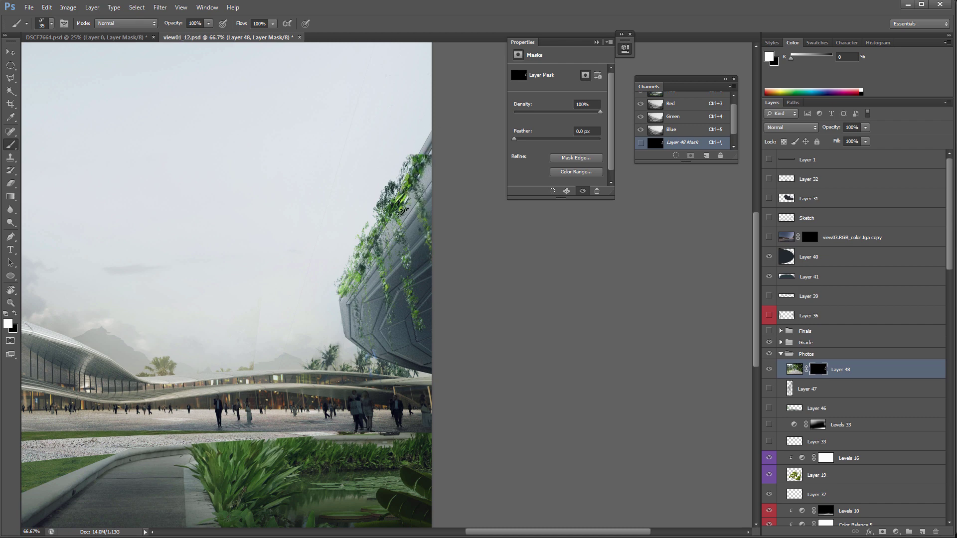
Refine the foliage along the building's sloping edge with a 20 px brush, painting the mask white to add leaves and black to trim them
key([)
mouse_move(403, 201)
mouse_down()
mouse_move(392, 227)
mouse_move(365, 227)
mouse_move(367, 236)
mouse_move(370, 200)
mouse_move(367, 217)
mouse_move(375, 213)
mouse_move(333, 285)
mouse_up()
key(x)
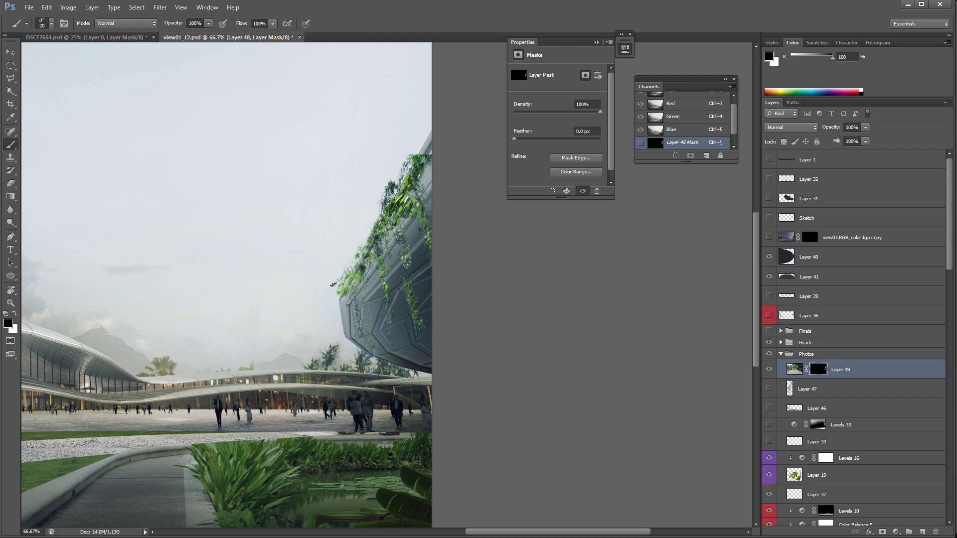
mouse_move(396, 170)
mouse_down()
mouse_move(414, 156)
mouse_move(426, 159)
mouse_move(424, 139)
mouse_up()
key(x)
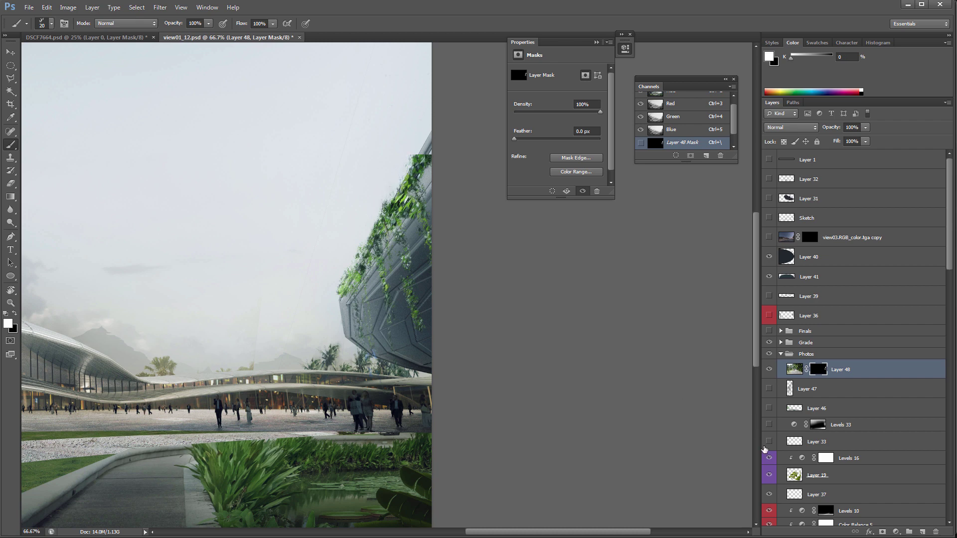
Shift Layer 48's unlinked photo within its mask so different leaves show through on the right-hand building
click(796, 370)
key(v)
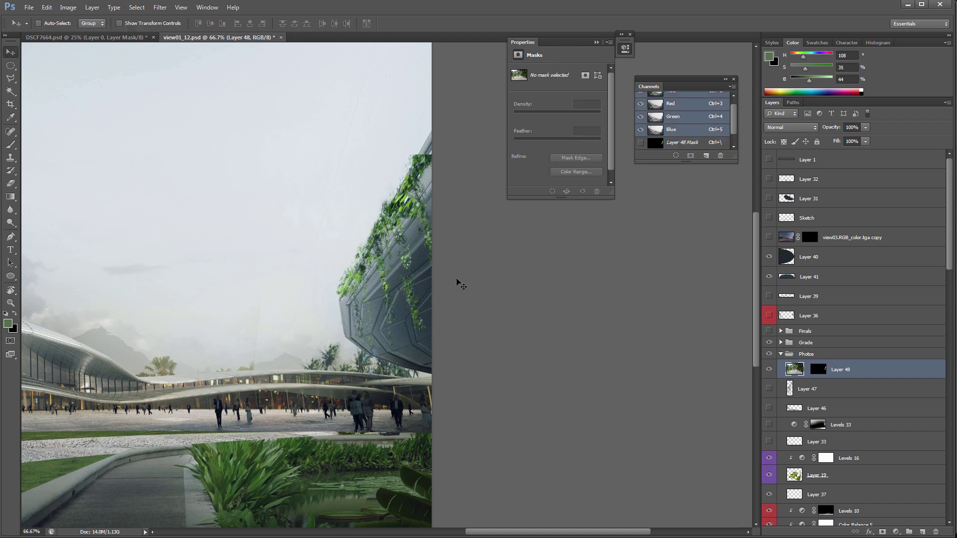
drag(457, 267, 419, 254)
Apply Levels to Layer 48's photo with output levels of 11 and 200 to soften the foliage's contrast
key(z)
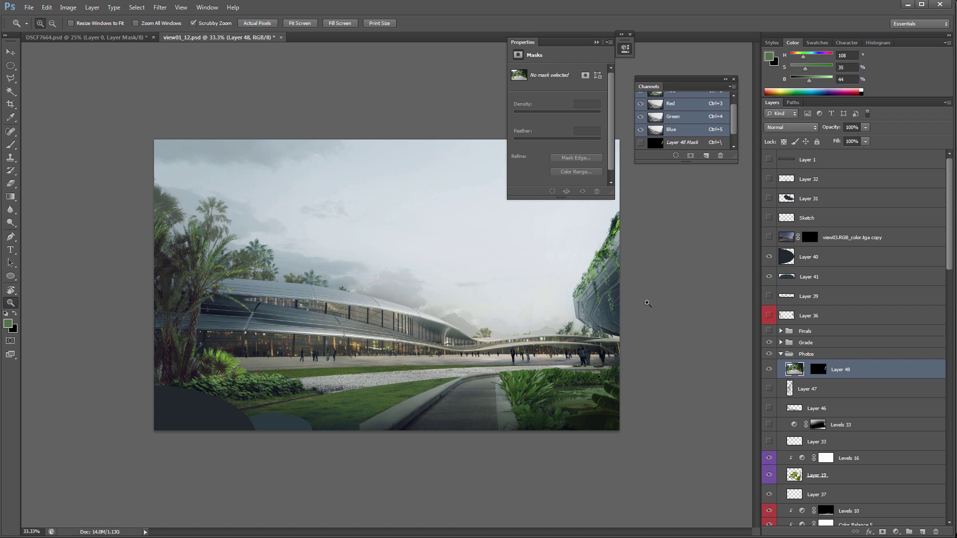
click(648, 304)
key(ctrl+l)
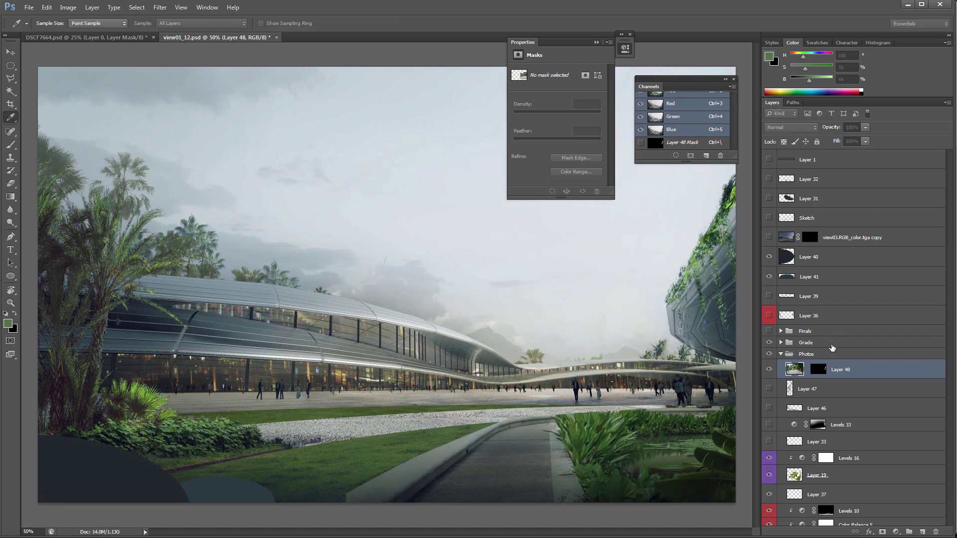
drag(821, 455, 795, 455)
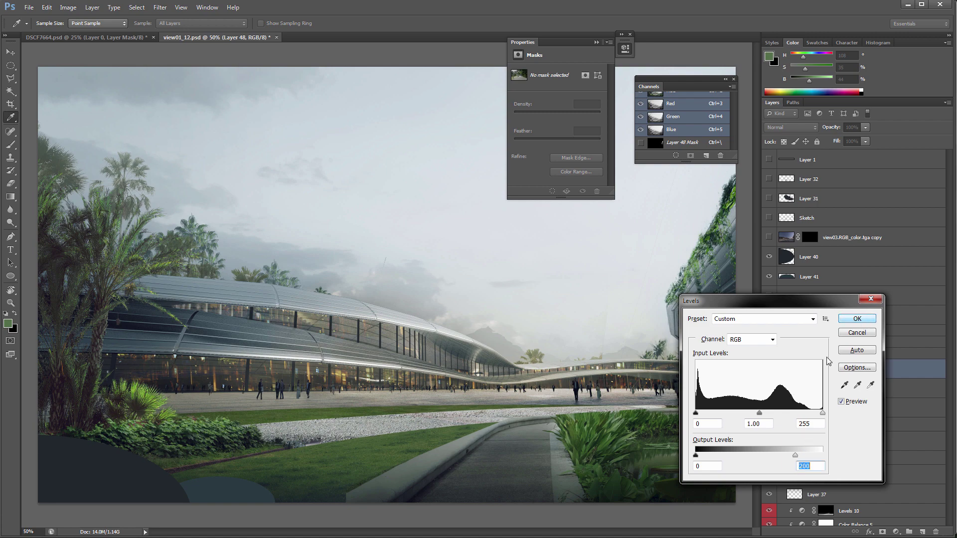
drag(696, 455, 701, 455)
click(857, 319)
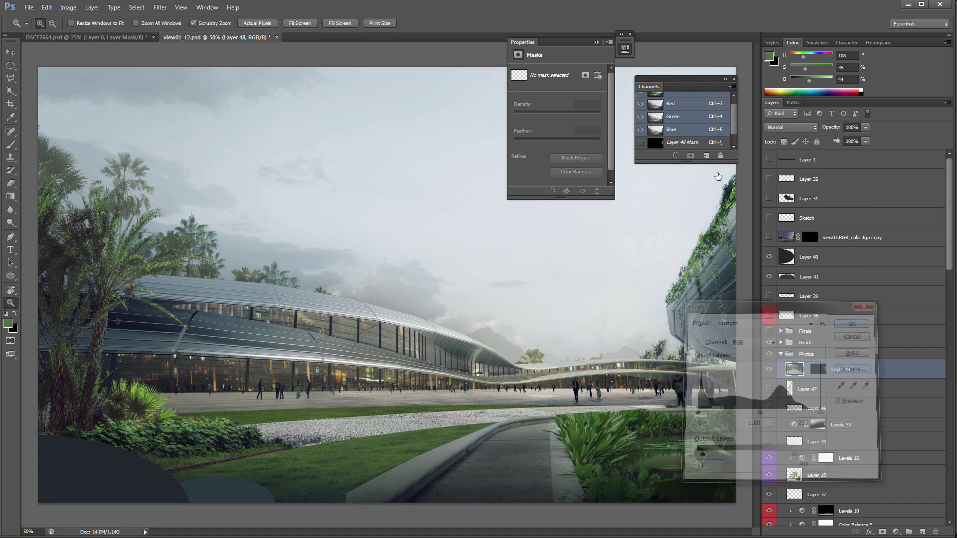
Set up the Clone Stamp tool with a 150 px brush that samples only the Current Layer
key(s)
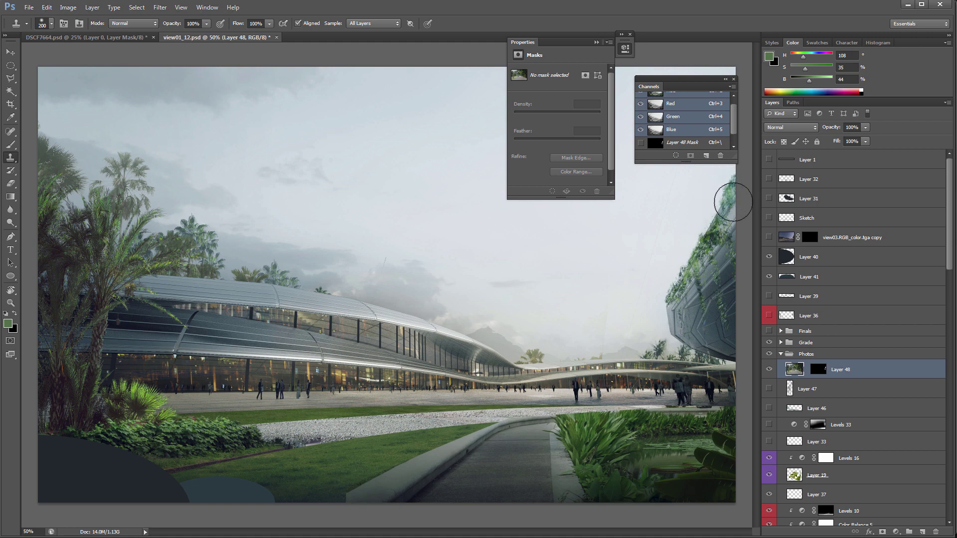
key([)
click(688, 268)
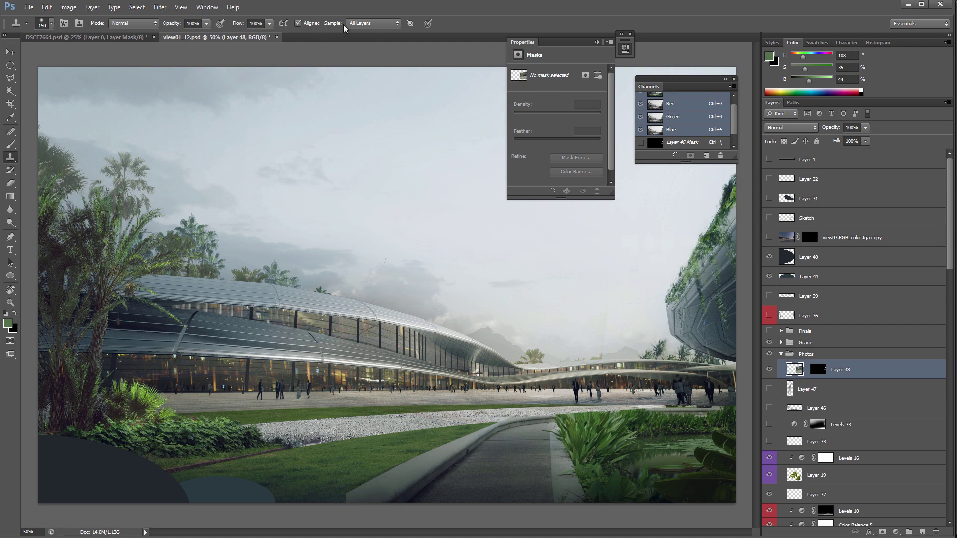
click(372, 23)
click(368, 30)
key(bracketleft)
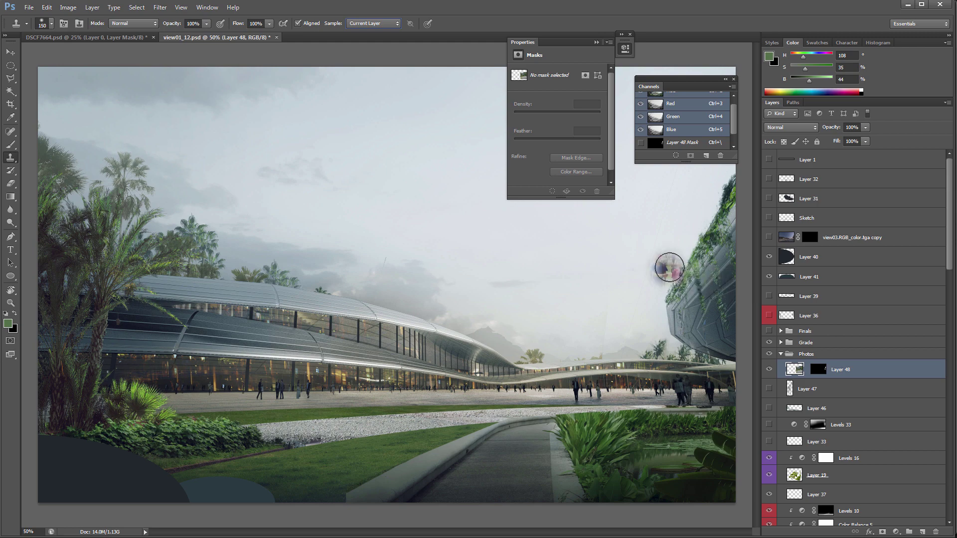
Clone foliage from Layer 48's green wall onto the upper part of the right-hand building's edge
alt+click(688, 269)
drag(727, 216, 743, 186)
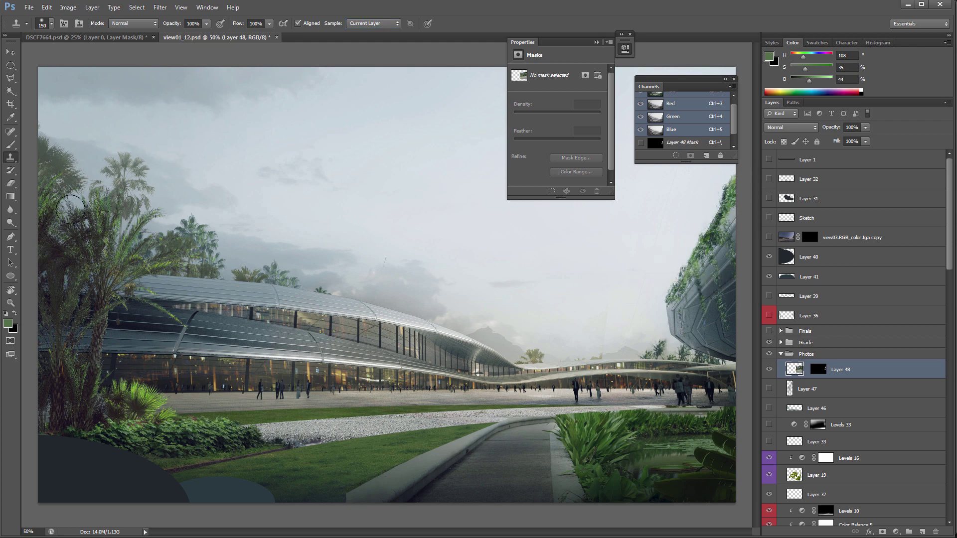
right_click(10, 159)
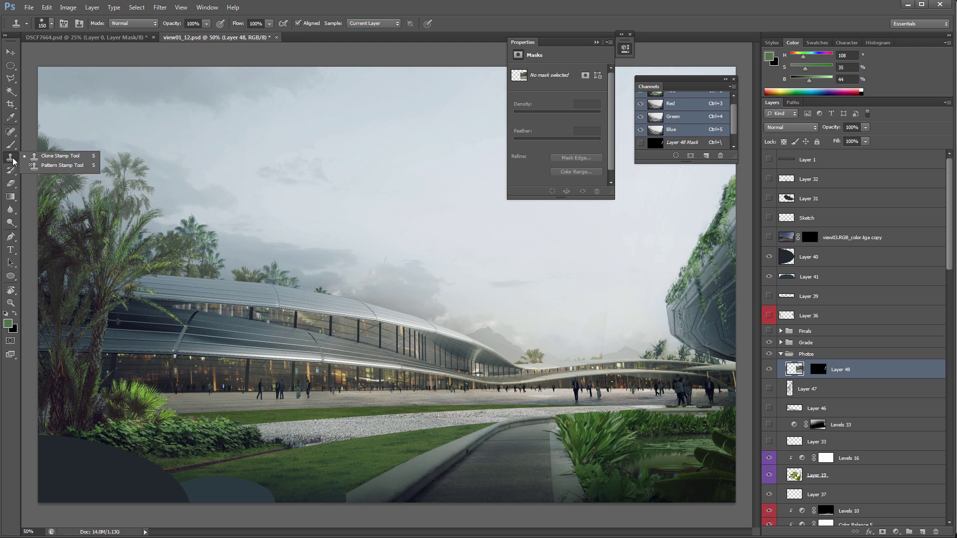
click(746, 301)
alt+click(698, 267)
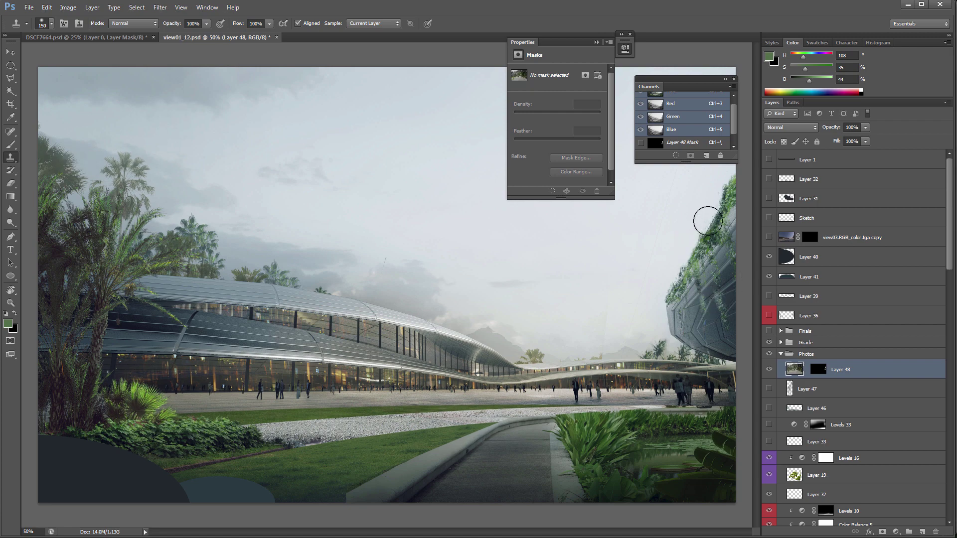
drag(706, 221, 713, 233)
Paint white on Layer 48's mask to extend the hanging foliage down the right-hand building's outer edge
key(z)
mouse_move(700, 275)
mouse_down()
mouse_move(483, 291)
mouse_move(607, 274)
mouse_move(643, 307)
mouse_move(492, 305)
mouse_up()
double_click(710, 292)
key(b)
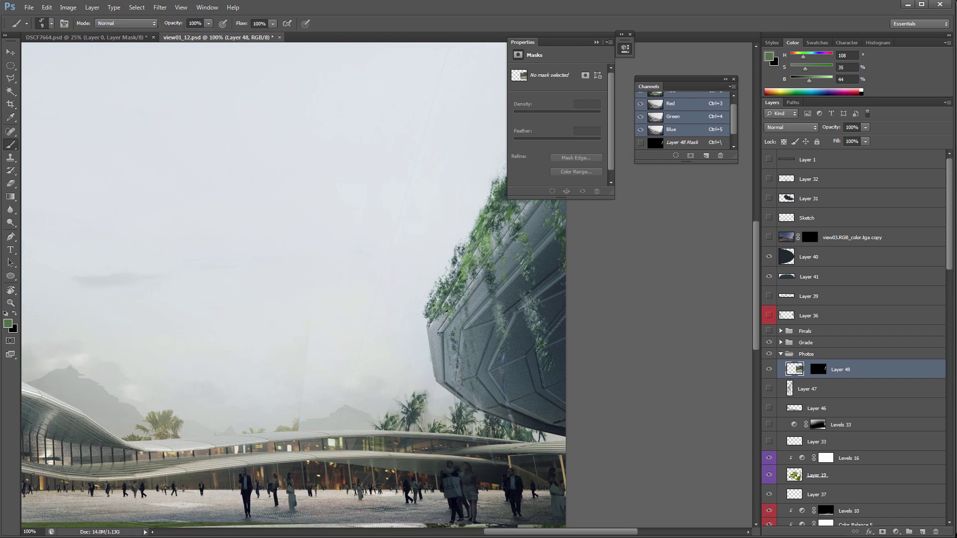
key(d)
click(817, 372)
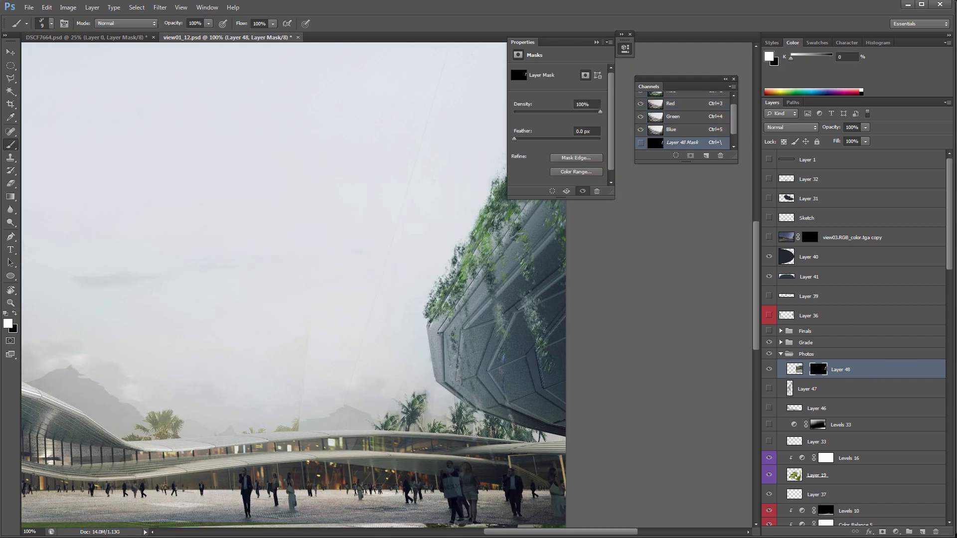
drag(428, 320, 446, 421)
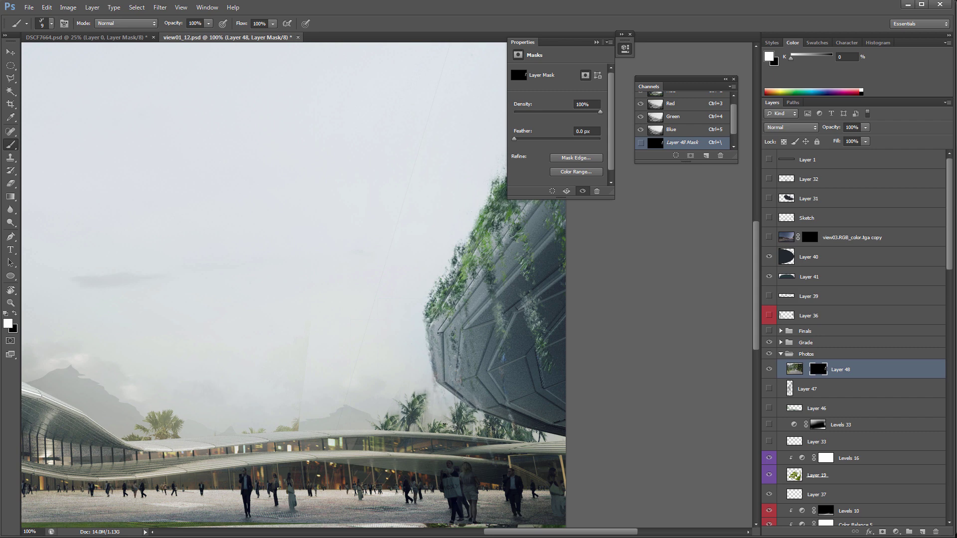
key(7)
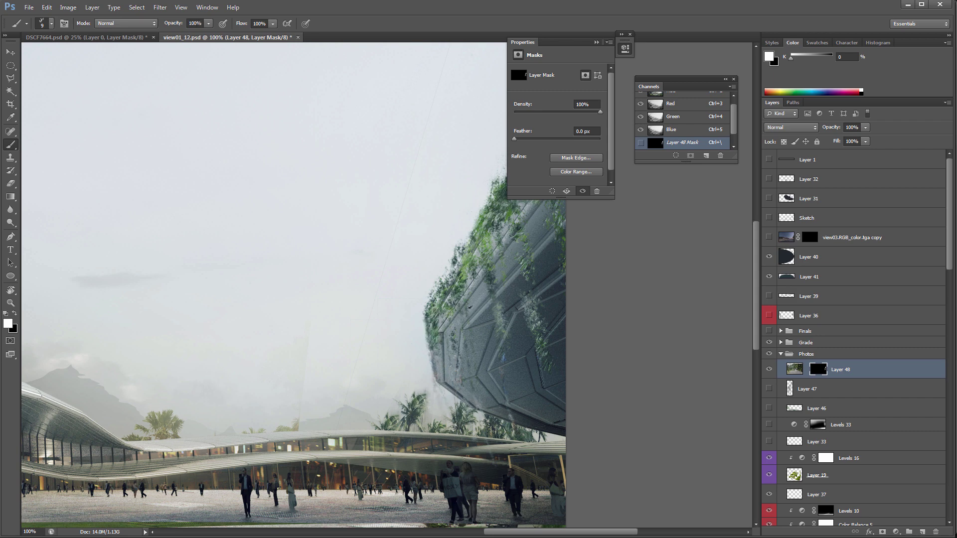
mouse_move(472, 316)
mouse_down()
mouse_move(470, 264)
mouse_move(482, 299)
mouse_move(496, 224)
mouse_up()
Refine the foliage on Layer 48's mask with small white strokes near the upper edge and black strokes trimming the lower leaves
mouse_move(460, 260)
mouse_down()
mouse_move(433, 287)
mouse_move(492, 220)
mouse_move(335, 347)
mouse_move(333, 323)
mouse_up()
mouse_move(340, 244)
mouse_down()
mouse_move(342, 252)
mouse_move(364, 194)
mouse_move(349, 235)
mouse_up()
key(x)
mouse_move(285, 366)
mouse_down()
mouse_move(276, 393)
mouse_move(290, 362)
mouse_up()
drag(315, 315, 324, 322)
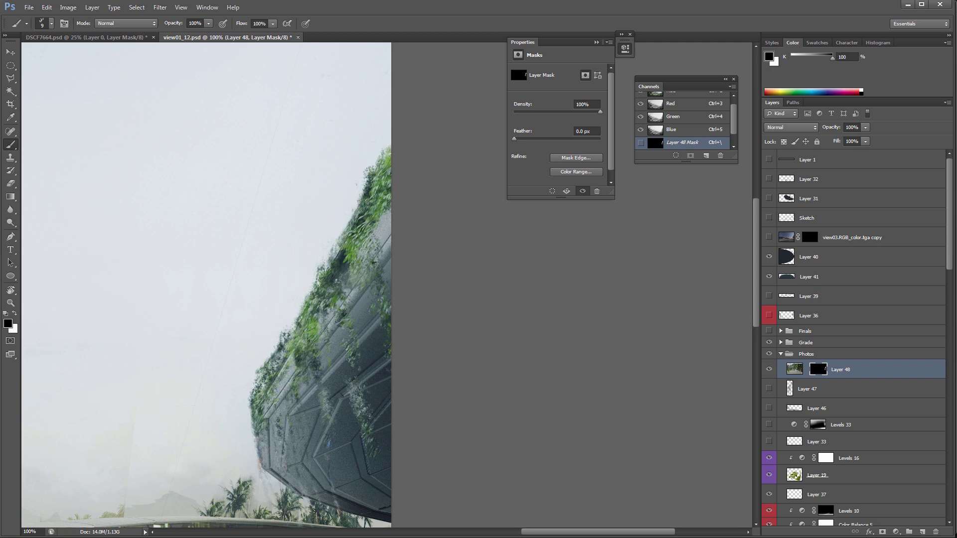
Create a new empty layer directly beneath Layer 48
key(z)
alt+click(287, 316)
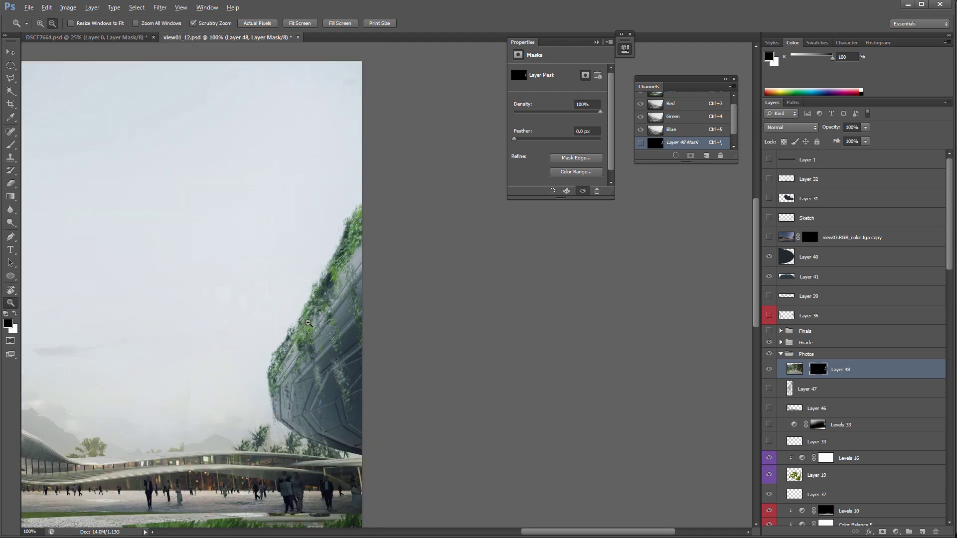
click(882, 390)
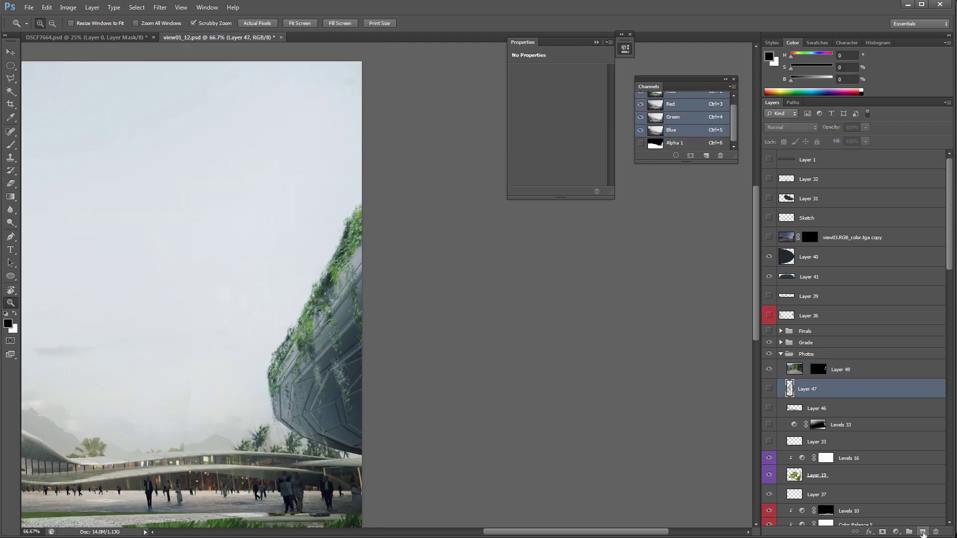
click(922, 532)
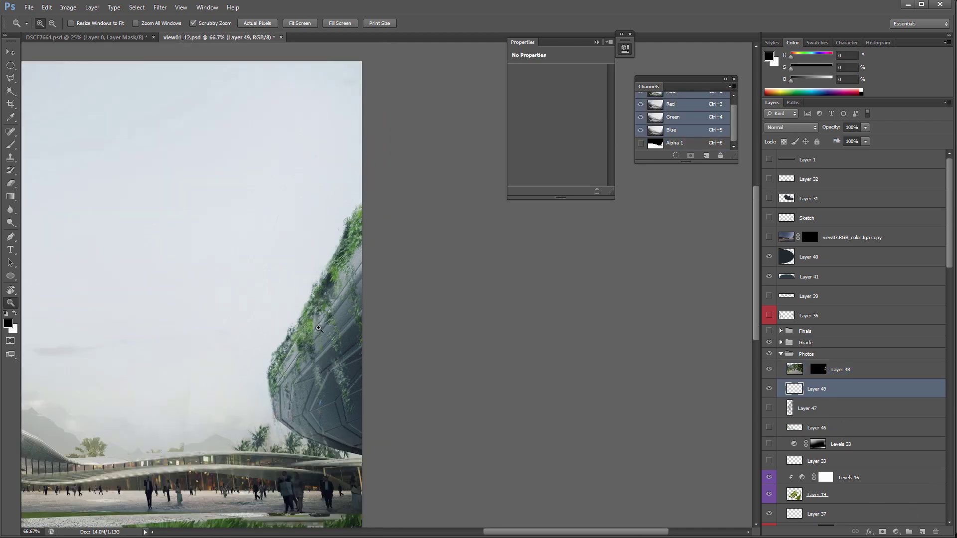
Paint faint black shadows behind the hanging foliage with a 45 px brush at 23% opacity
key(b)
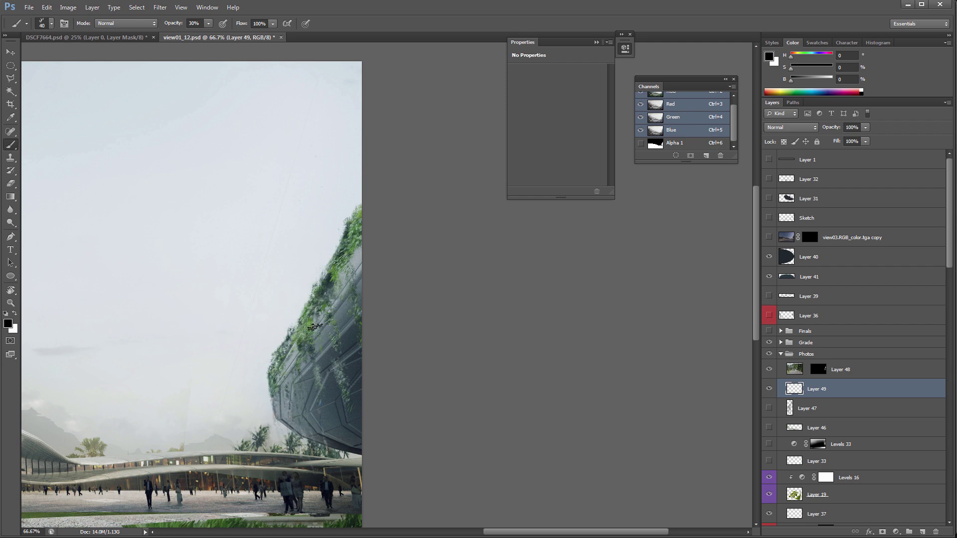
key(2)
key(3)
key(bracketright)
drag(308, 334, 322, 325)
key(ctrl+z)
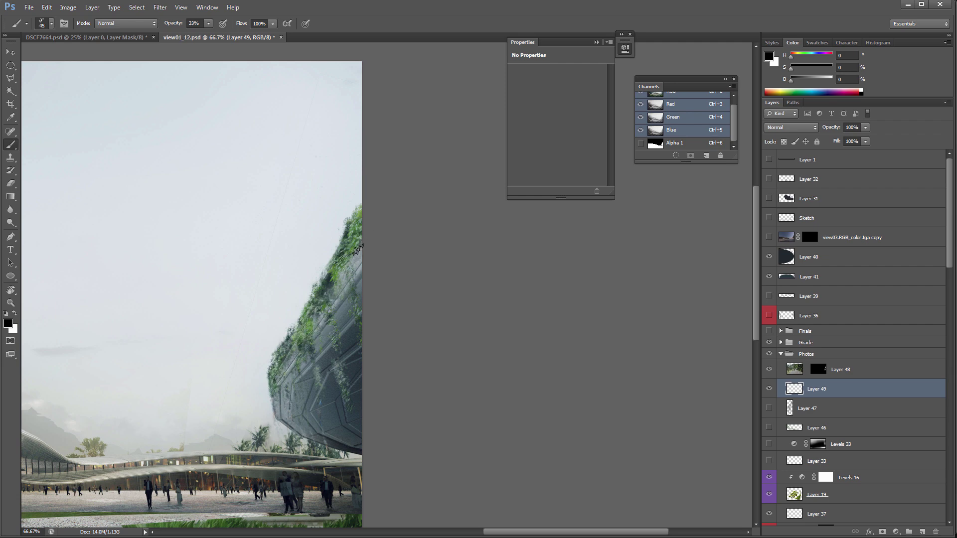
drag(327, 289, 355, 241)
drag(315, 305, 376, 219)
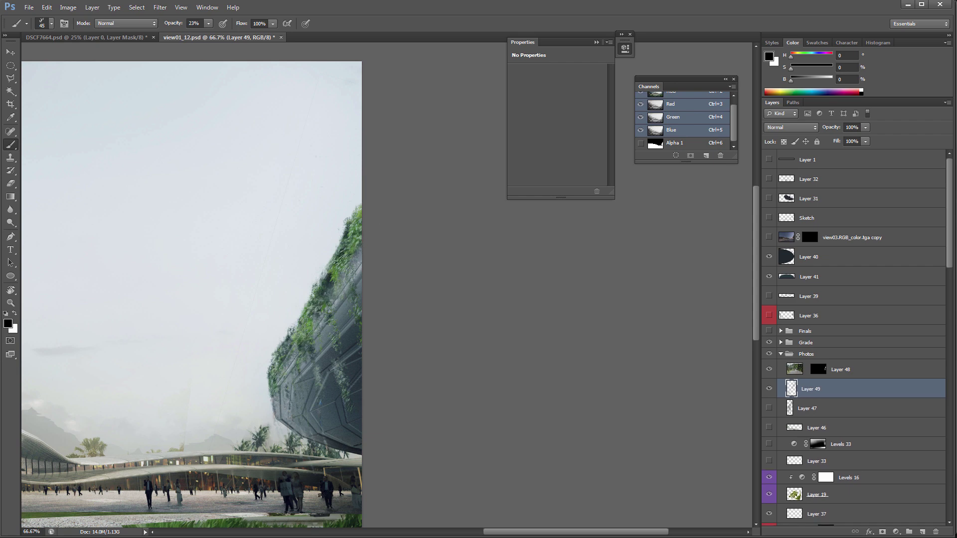
Darken Layer 48's foliage photo with a Levels adjustment
key(z)
alt+click(359, 169)
click(649, 276)
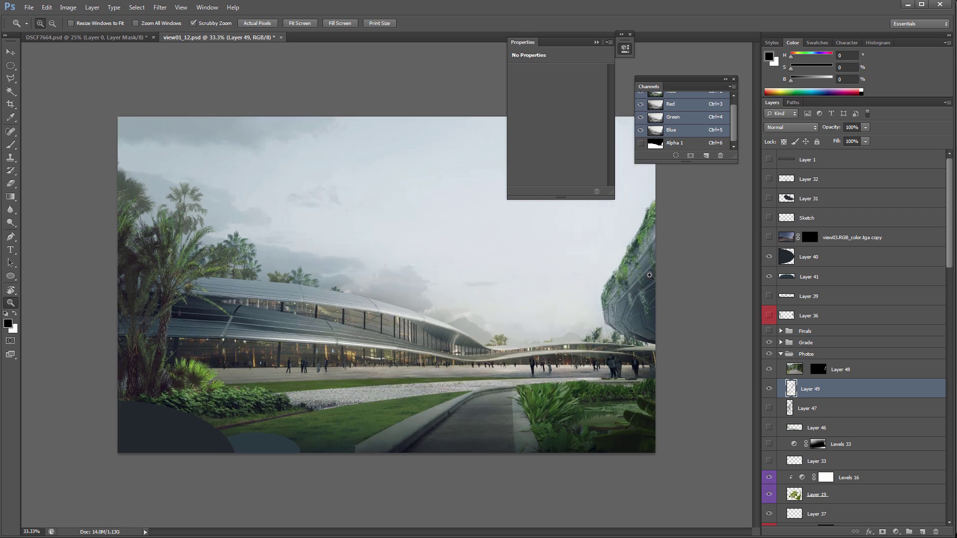
click(650, 276)
click(829, 369)
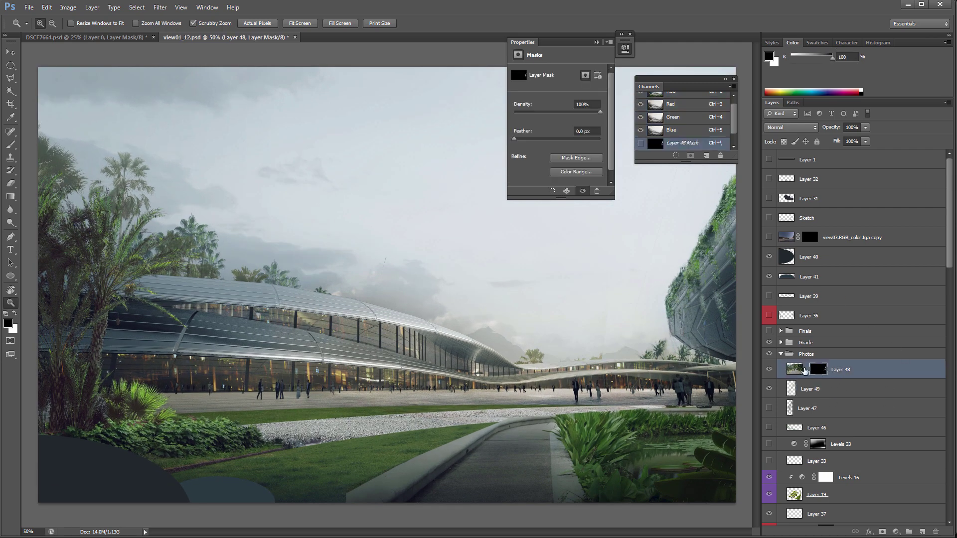
key(ctrl+l)
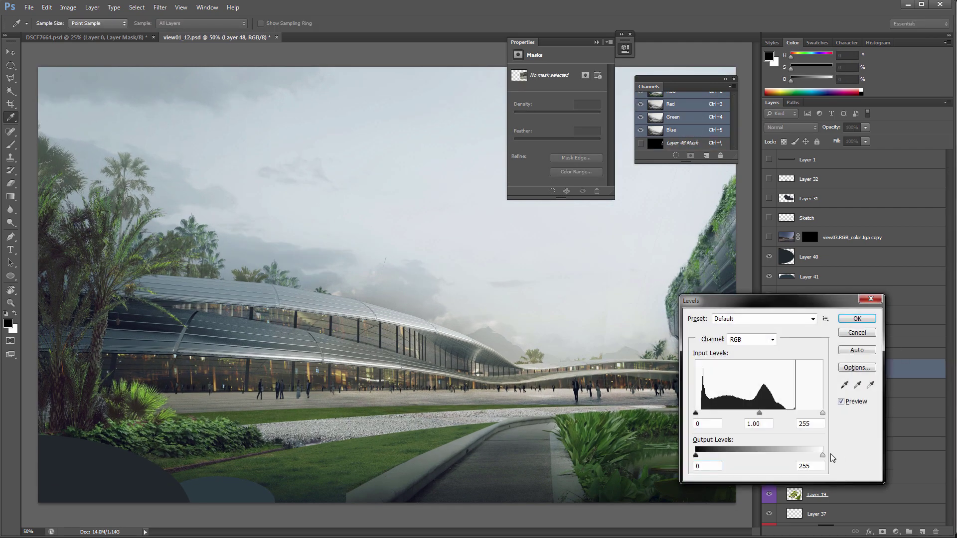
click(857, 319)
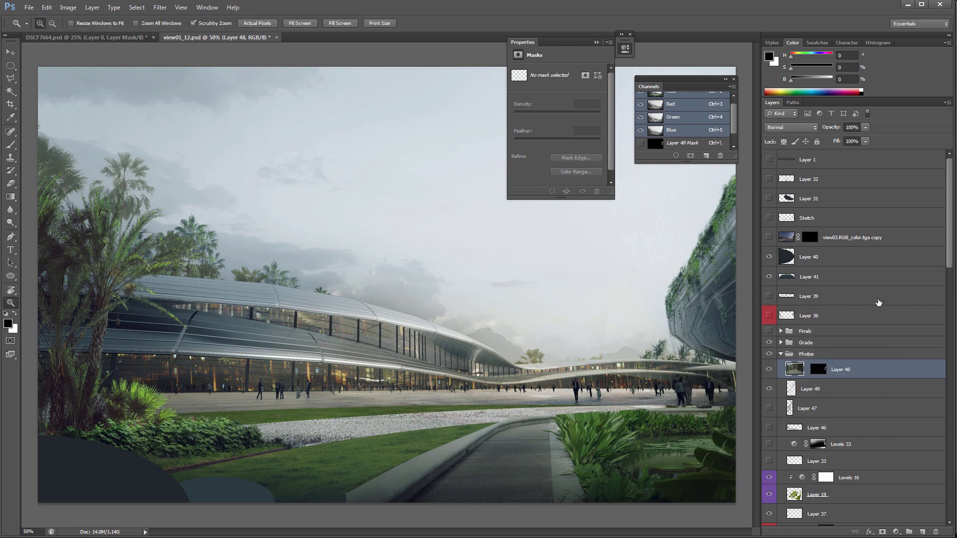
Duplicate Layer 48, clip the copy to the original, and set the copy's blend mode to Screen
key(alt)
drag(859, 369, 859, 379)
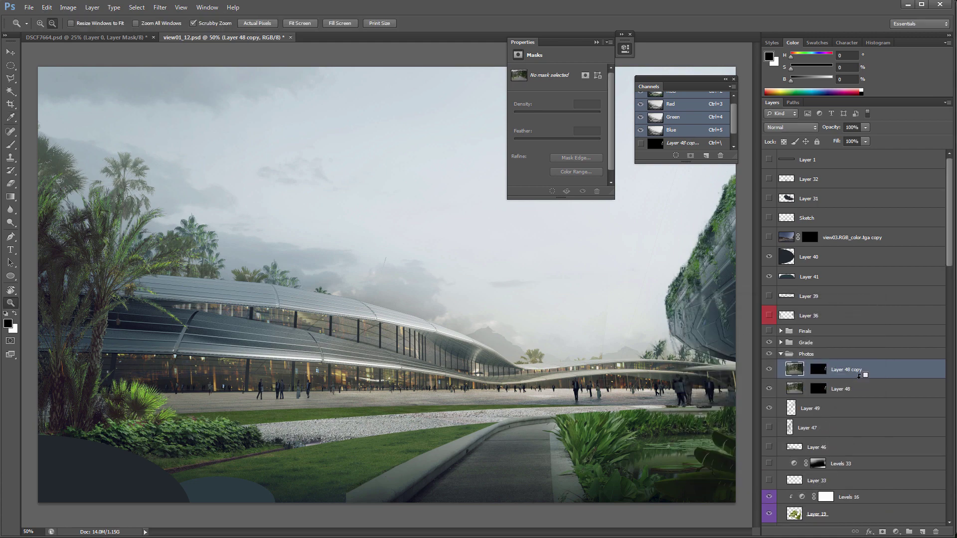
alt+click(859, 376)
click(795, 128)
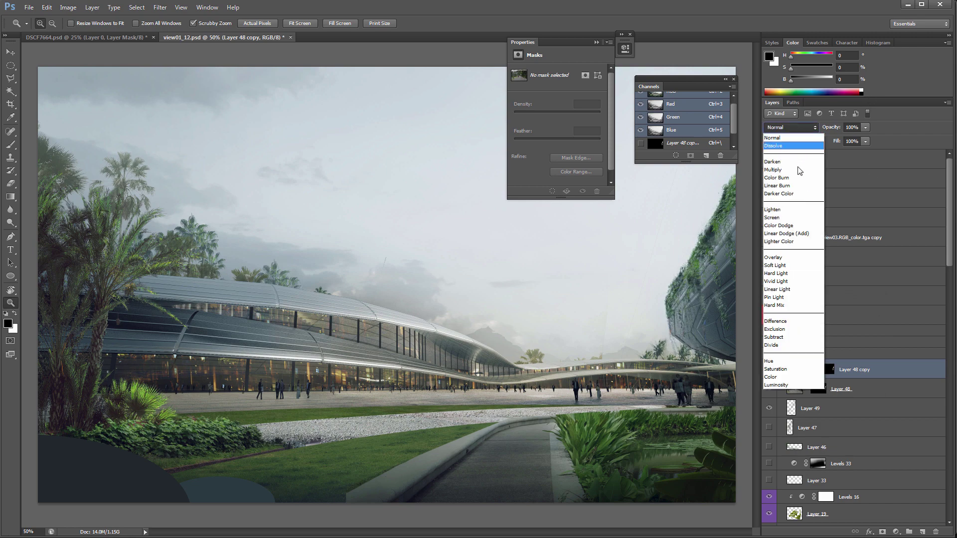
click(789, 217)
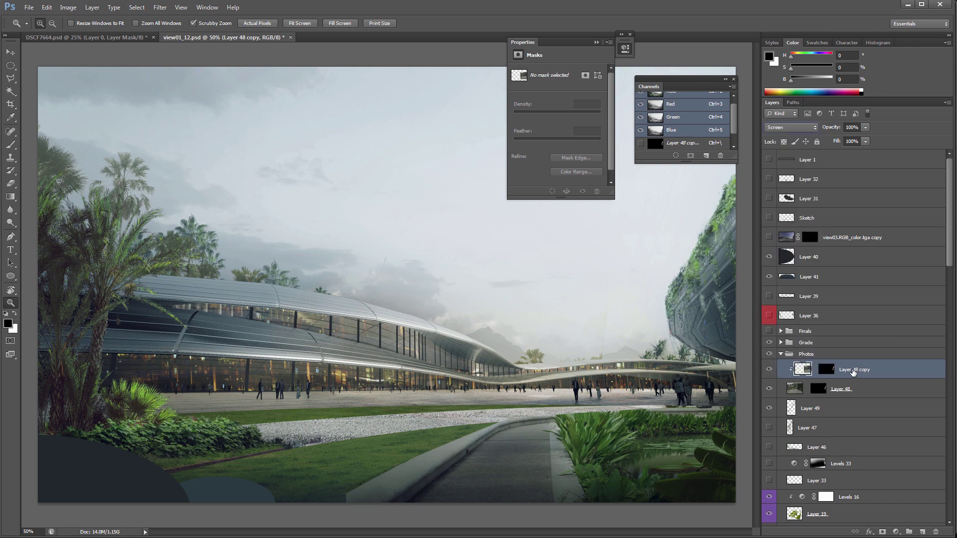
Replace the Layer 48 copy's mask with a new all-black one and set its blend mode back to Screen
click(826, 371)
key(shift+alt+y)
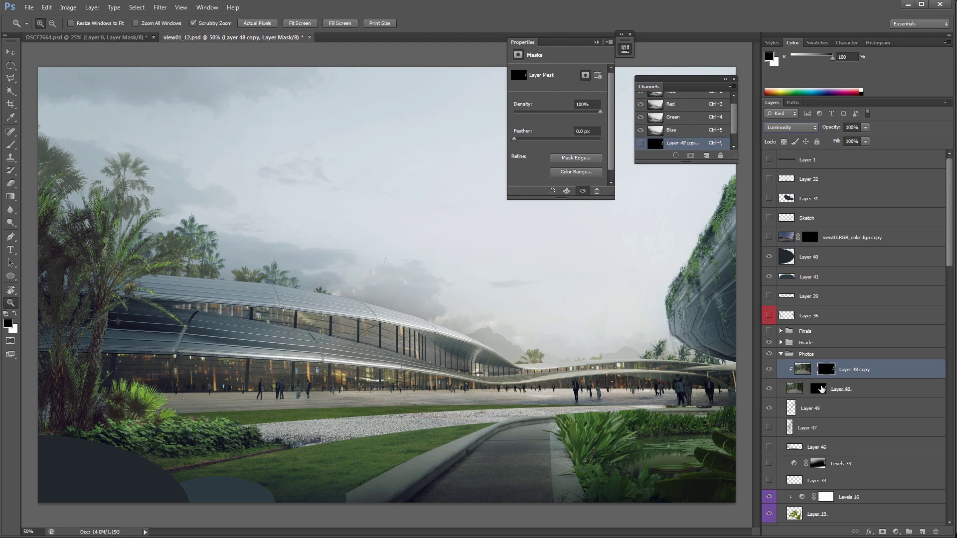
key(ctrl+a)
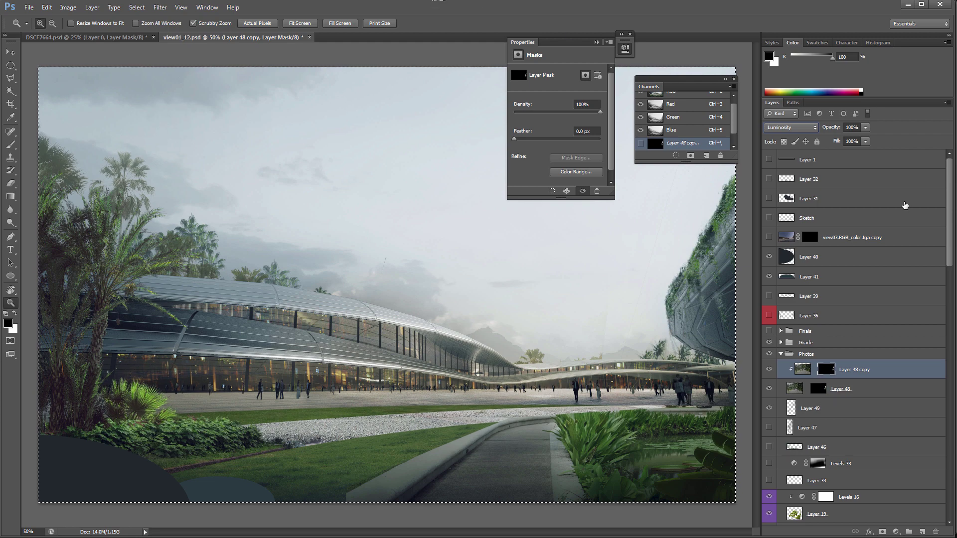
drag(828, 370, 935, 532)
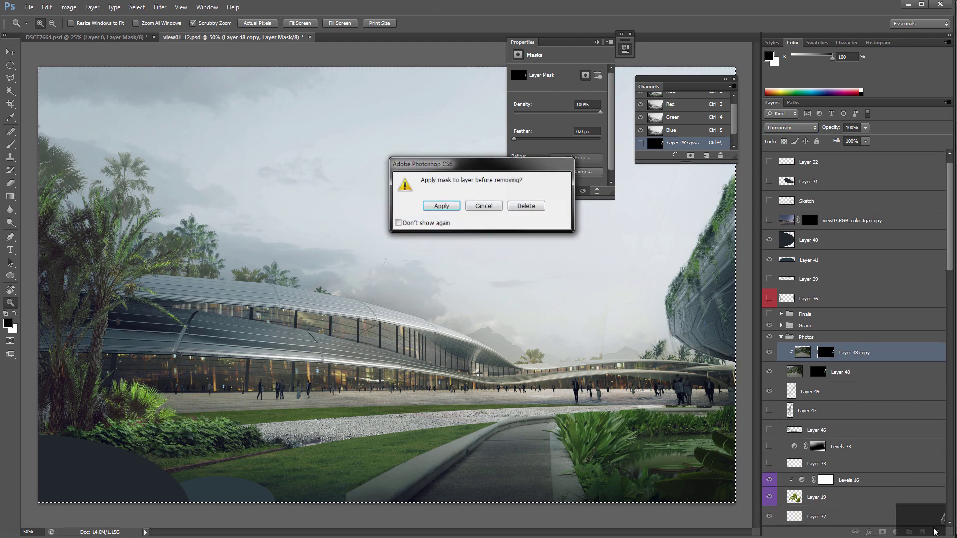
click(526, 206)
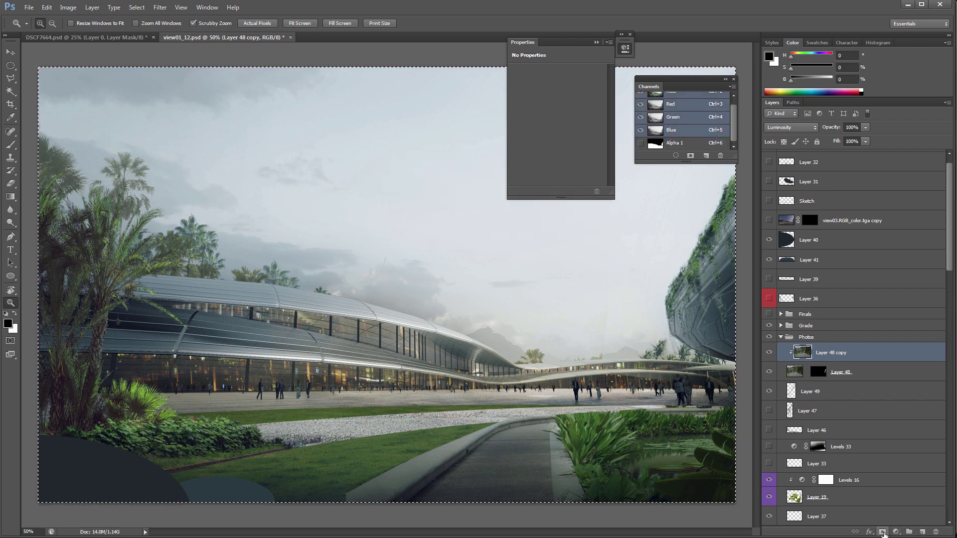
click(883, 532)
click(791, 127)
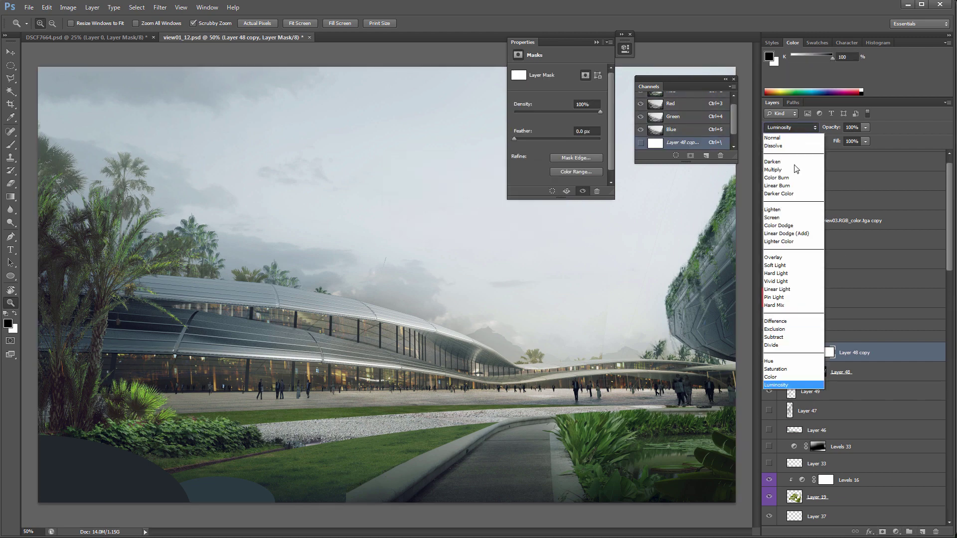
click(807, 218)
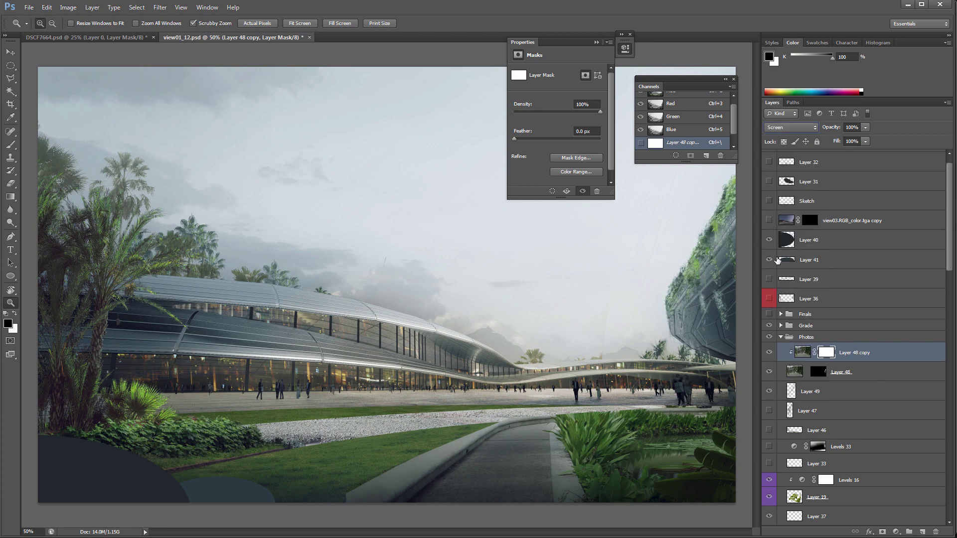
key(ctrl+i)
Paint white on the Layer 48 copy's mask to bring out highlights along the foliage's outer edge, using a 25 px brush at 100% opacity
click(664, 301)
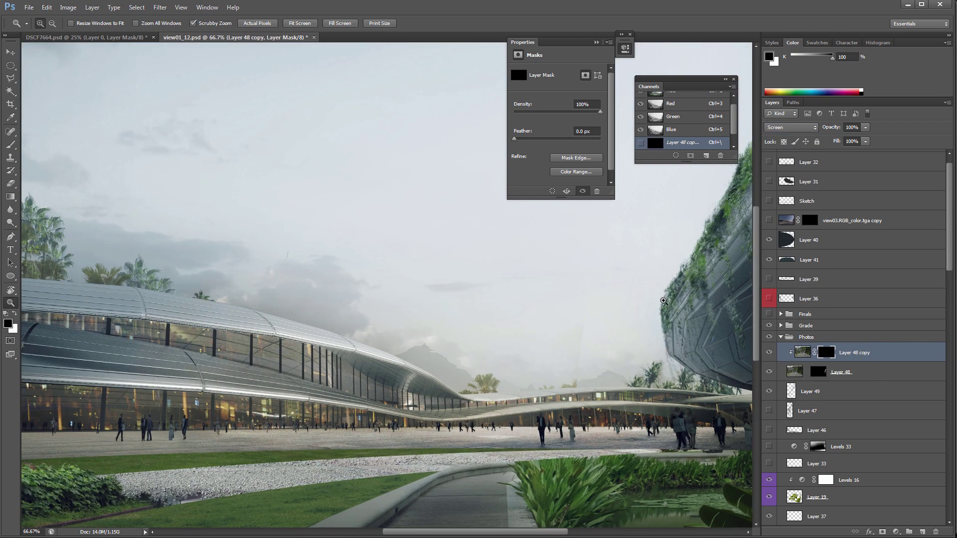
key(b)
key(x)
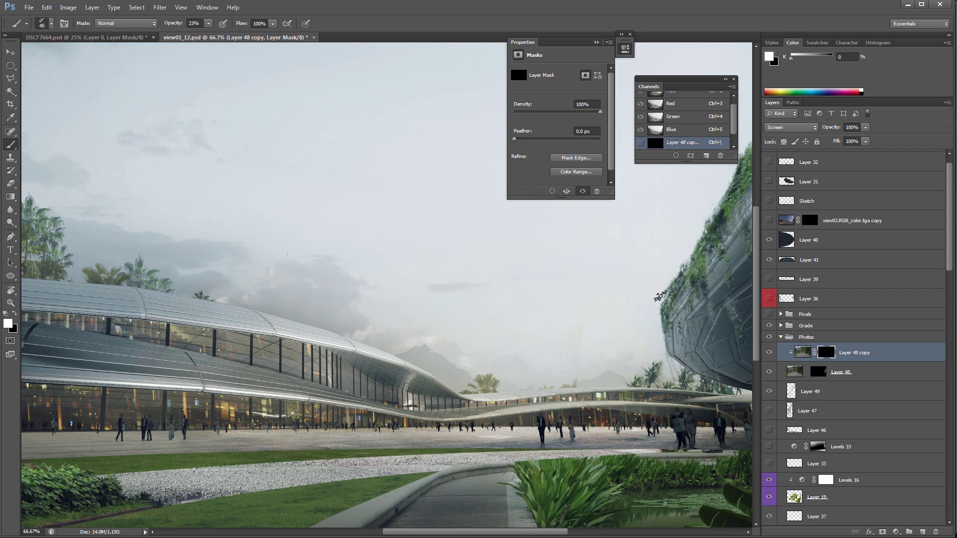
mouse_move(713, 227)
mouse_down()
mouse_move(706, 222)
mouse_move(719, 213)
mouse_move(702, 221)
mouse_up()
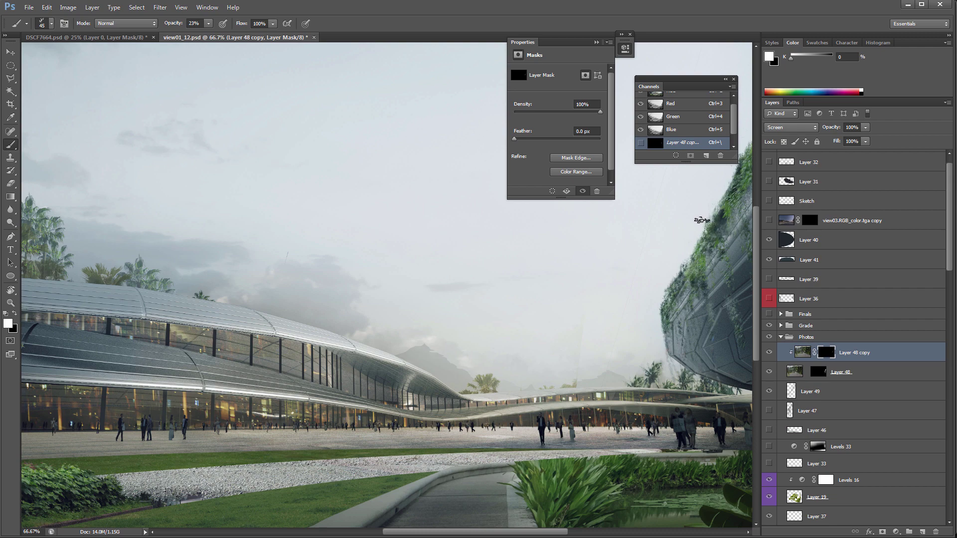
key(p)
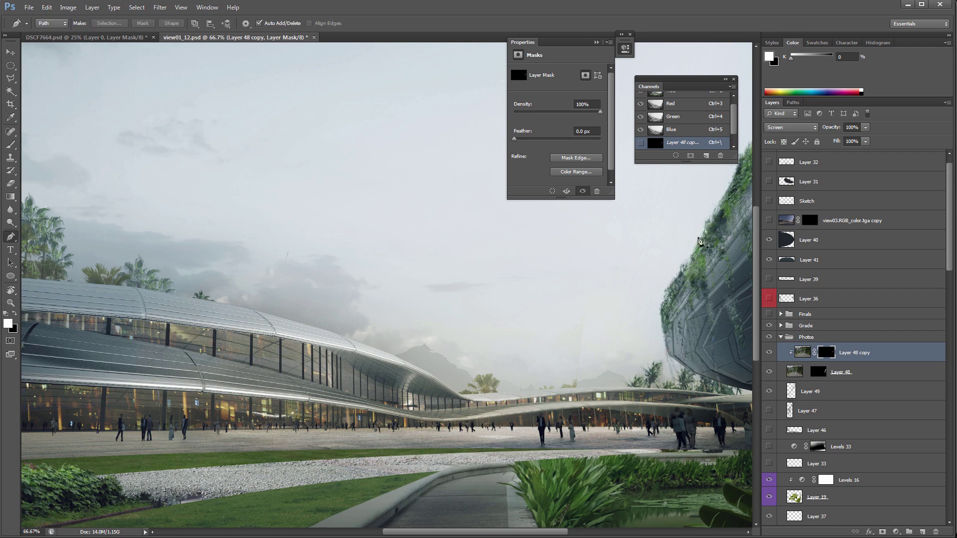
key(b)
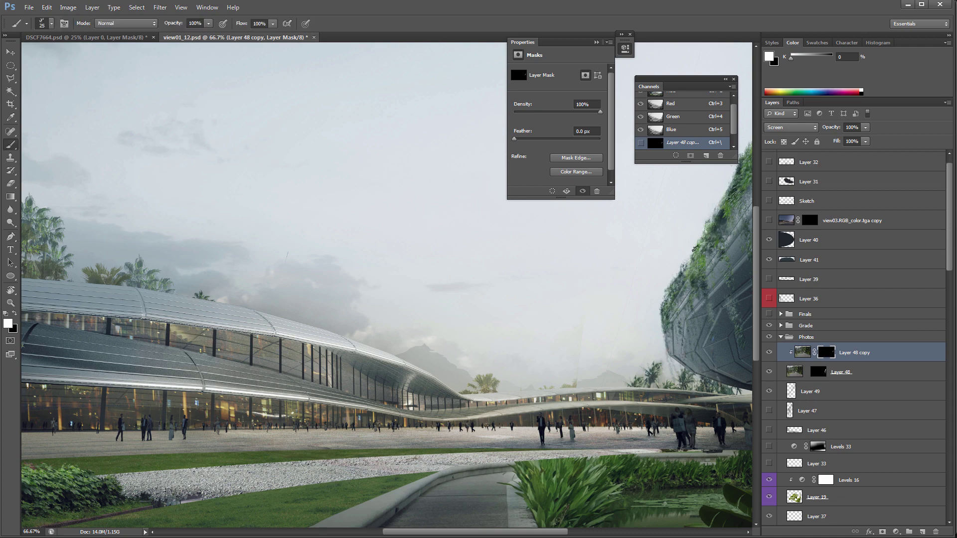
drag(694, 248, 524, 268)
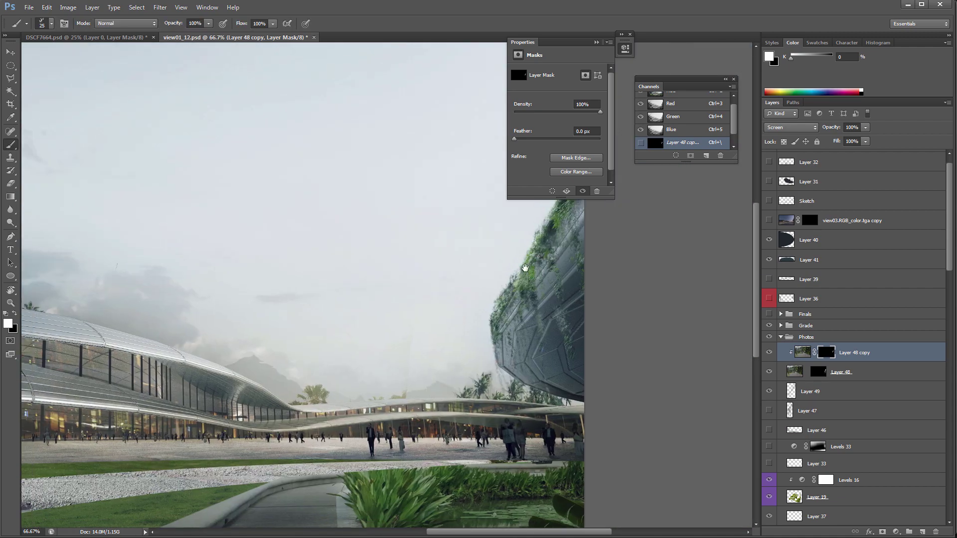
Examine the whole composition with the hanging greenery on the right-hand building
key(z)
alt+click(501, 235)
alt+click(501, 236)
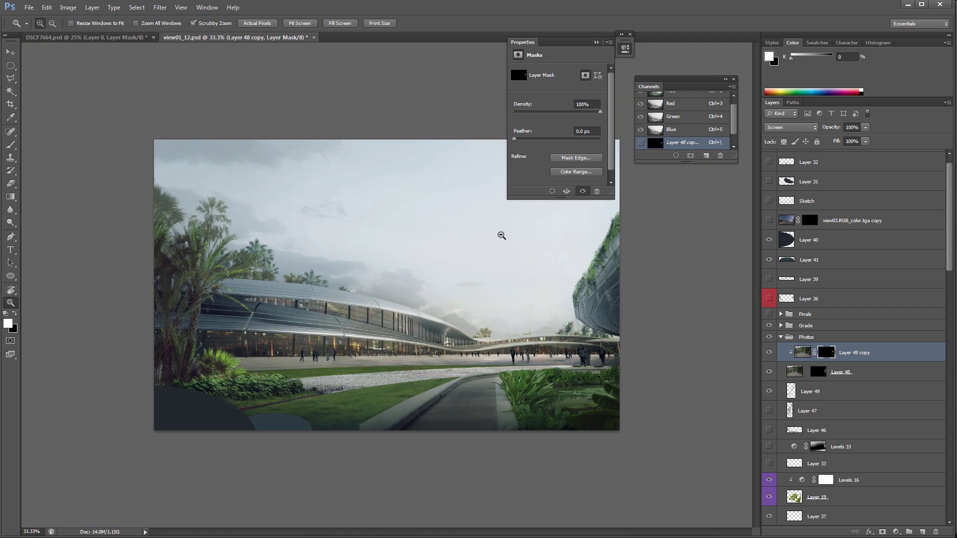
click(630, 406)
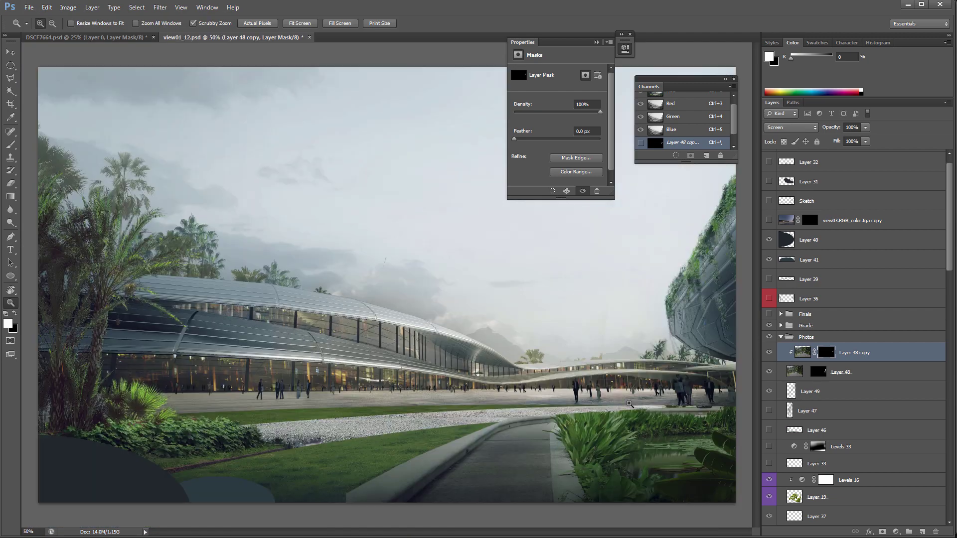
click(857, 261)
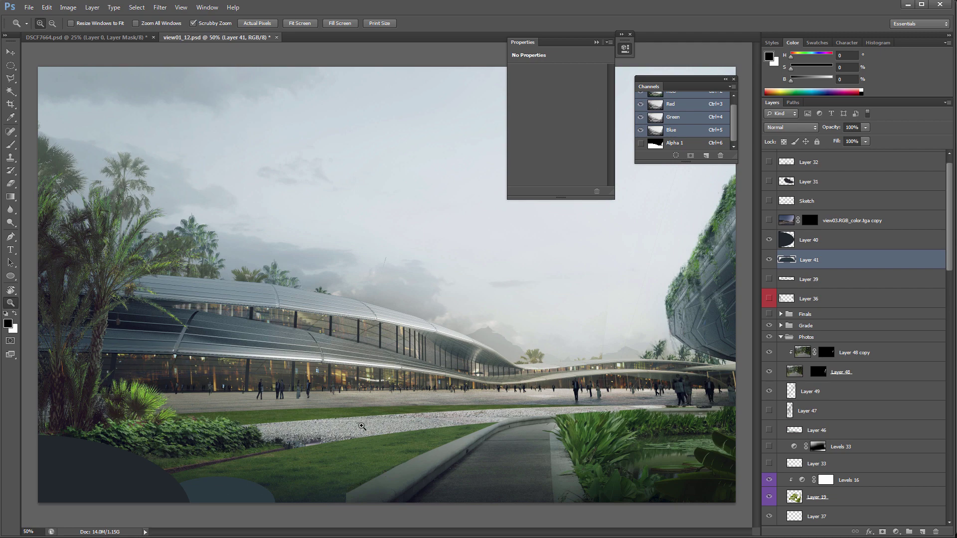
click(956, 289)
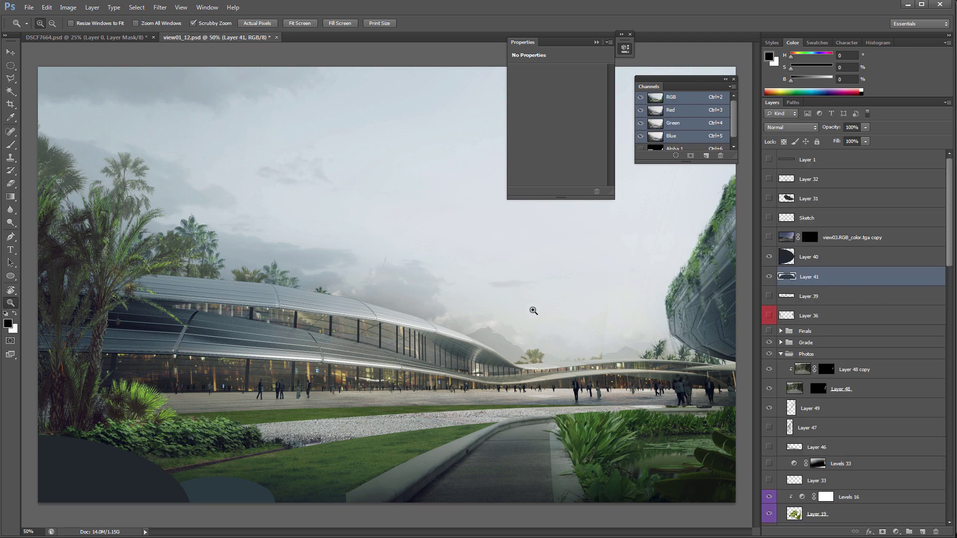
alt+click(374, 343)
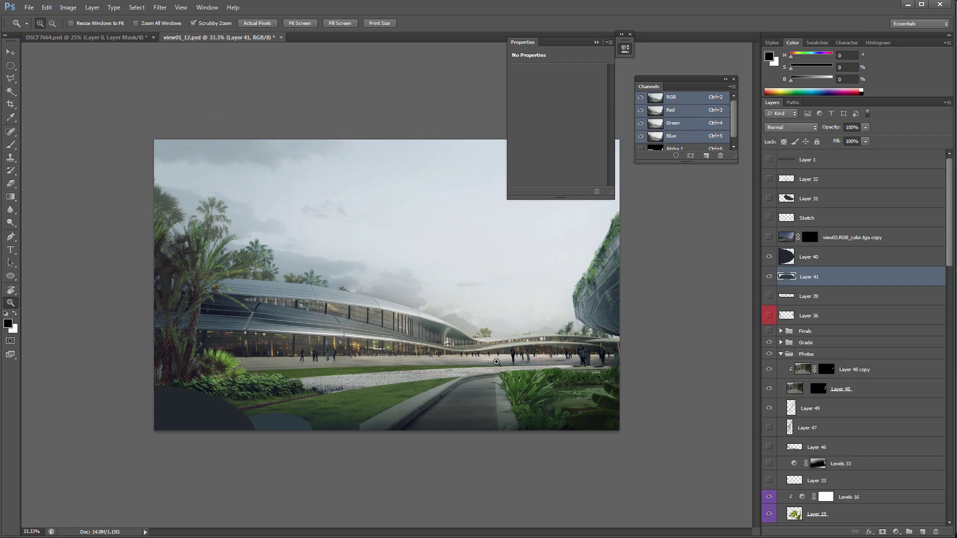
Hide Layer 40 and Layer 41, and copy the lily pond photo into view01_12.psd as a new layer
click(769, 256)
click(772, 277)
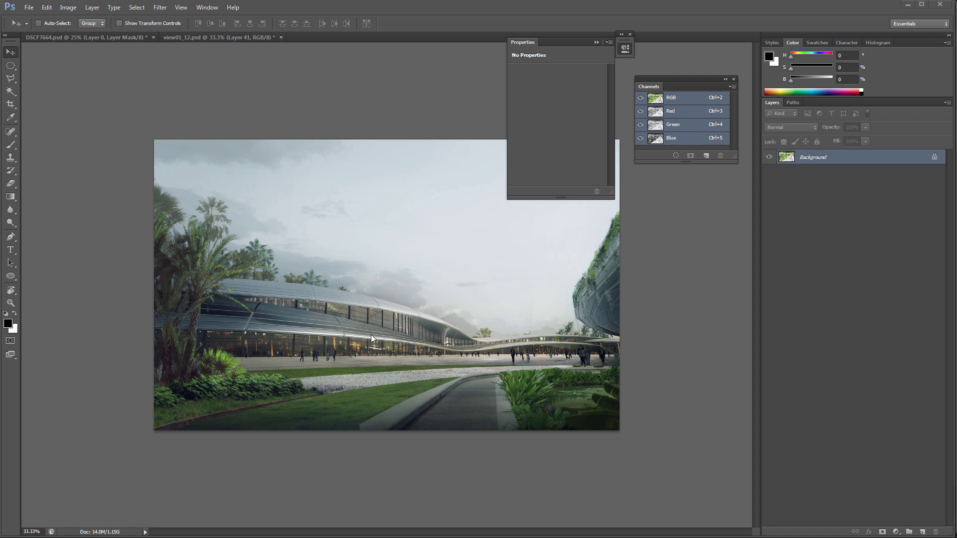
drag(862, 164, 499, 294)
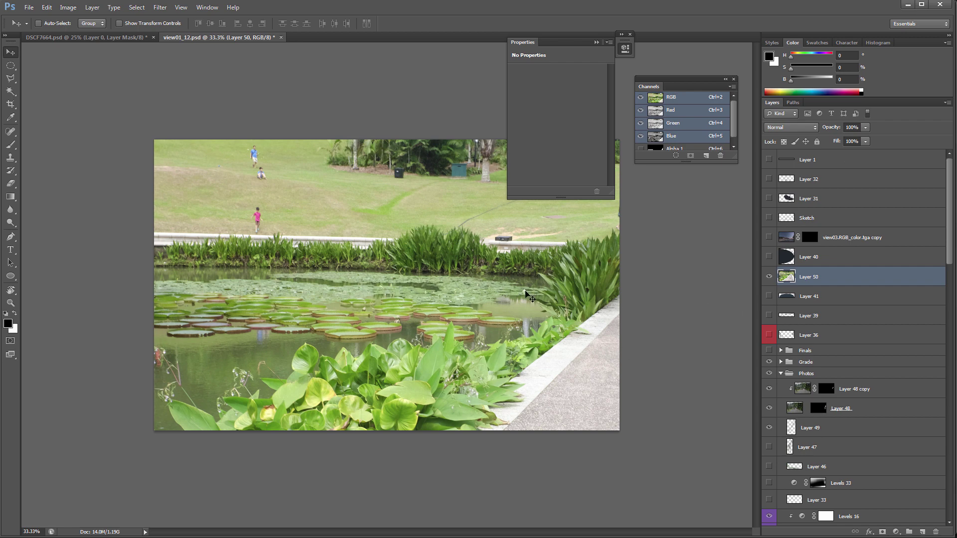
Scale the pond photo to about 38.5%, rotate it 28°, and position its broad-leaved plants over the image's lower-left corner
key(ctrl+t)
drag(48, 90, 546, 423)
drag(648, 457, 127, 364)
drag(199, 413, 280, 361)
drag(440, 241, 485, 332)
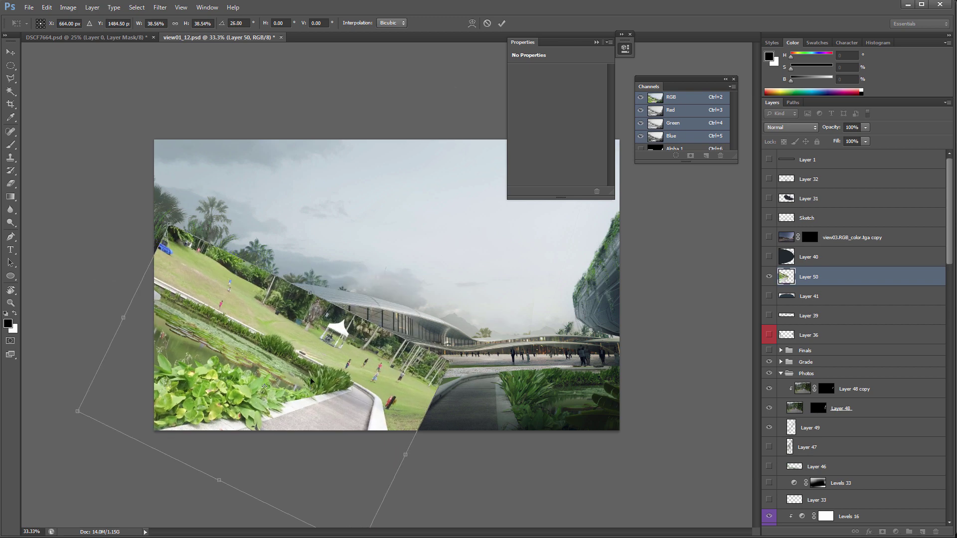
drag(302, 365, 311, 377)
key(Return)
Move Layer 50 above Layer 40 and clip it to the Layer 40 shape
drag(821, 278, 779, 264)
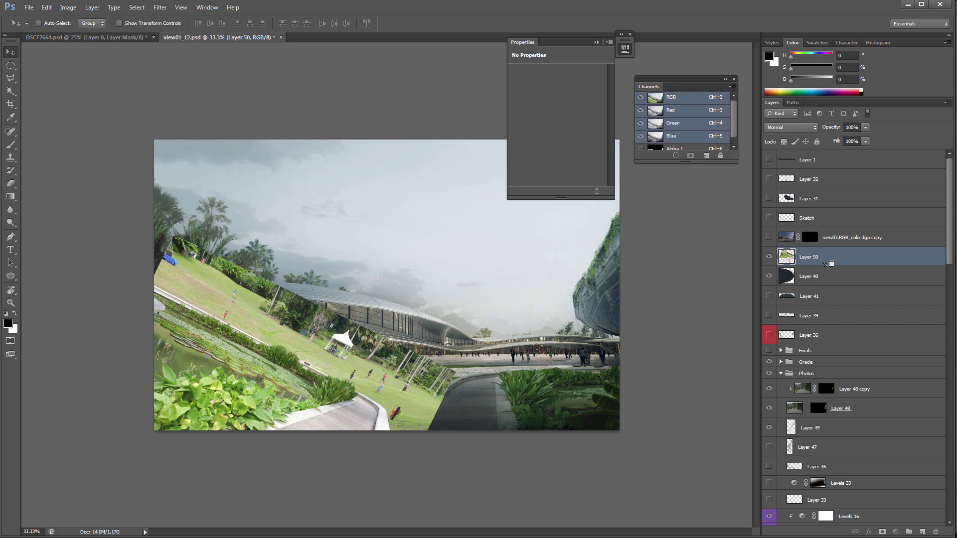
alt+click(826, 264)
click(806, 272)
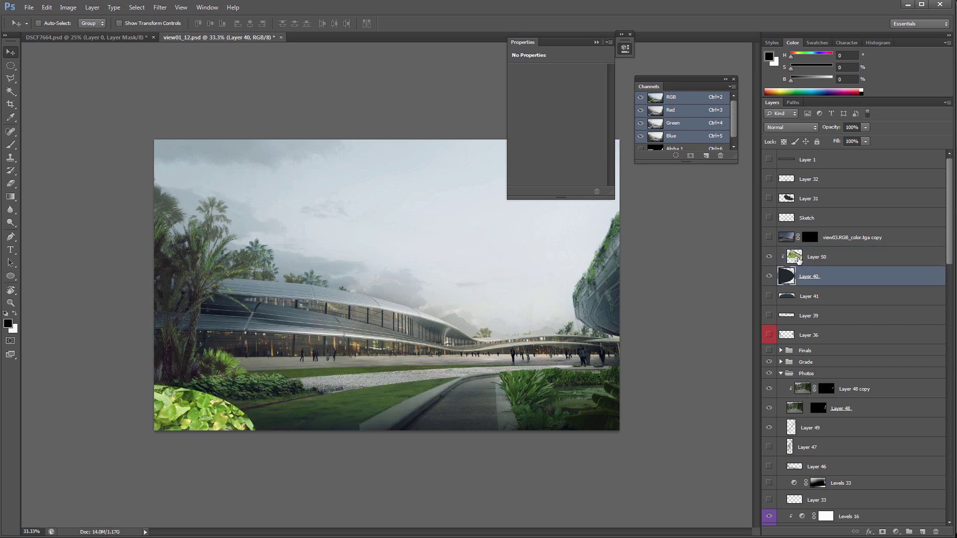
Load Layer 40's outline as a selection, hide Layer 40, move unclipped Layer 50 into the Photos group, and mask it from the selection
ctrl+click(782, 278)
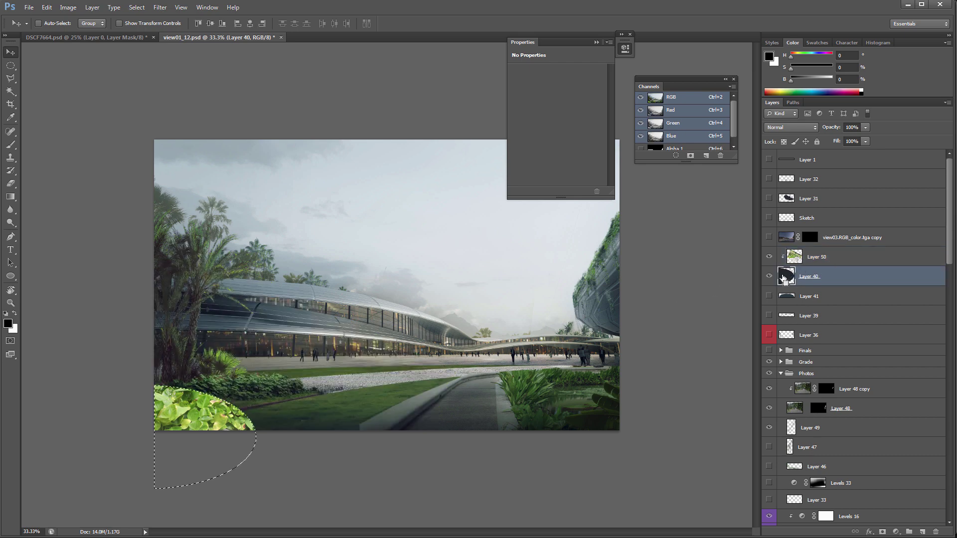
click(769, 276)
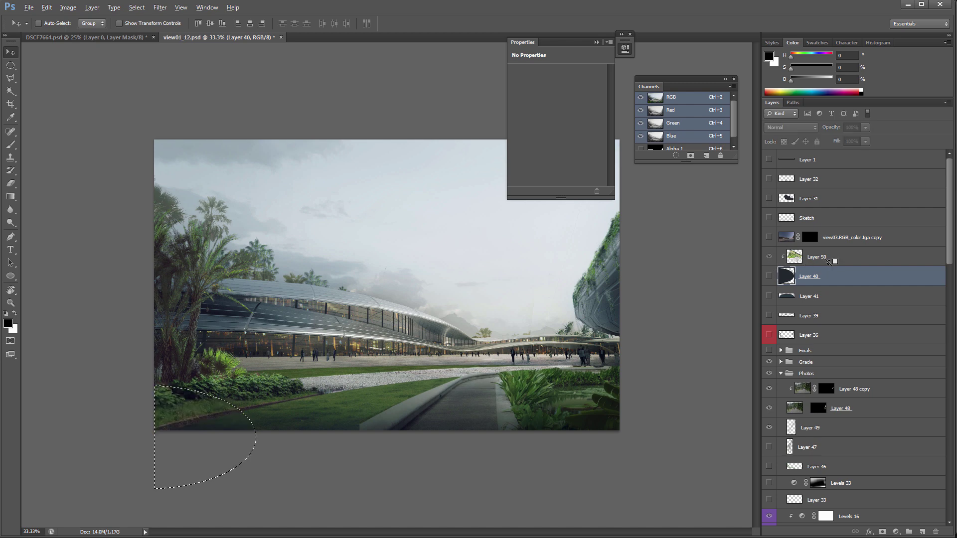
alt+click(826, 264)
drag(823, 258, 875, 381)
click(882, 532)
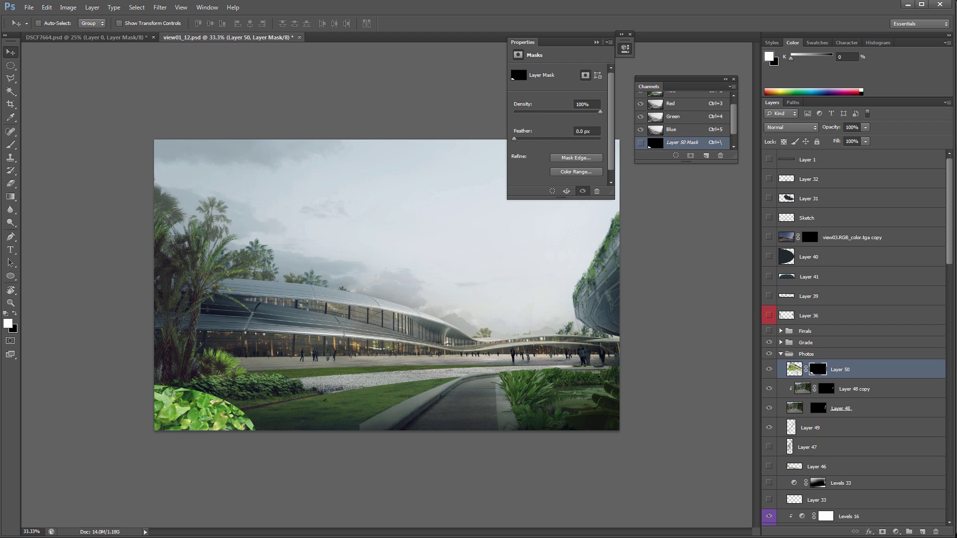
Paint white along the edge of Layer 50's mask with a different brush preset at 60 px to give the foliage an irregular outline
key(b)
key(F5)
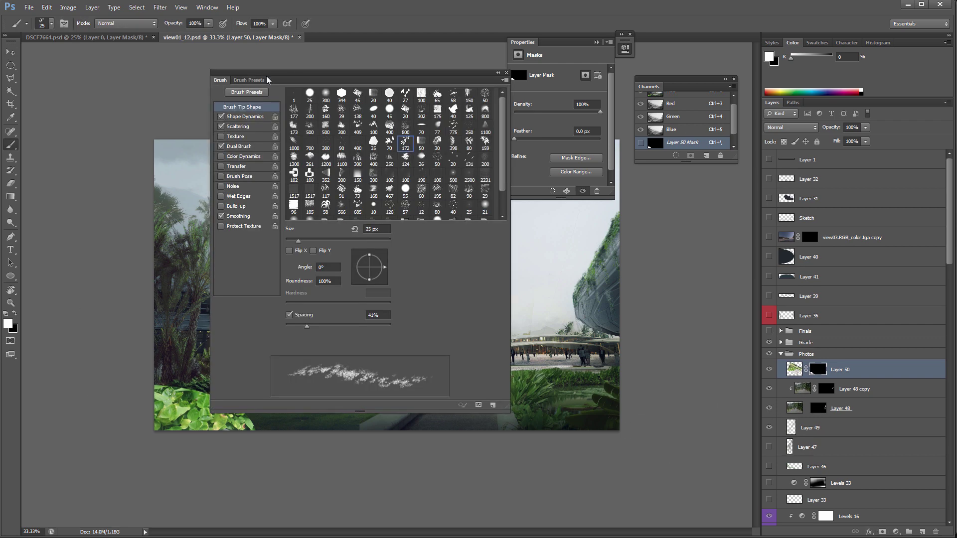
click(249, 80)
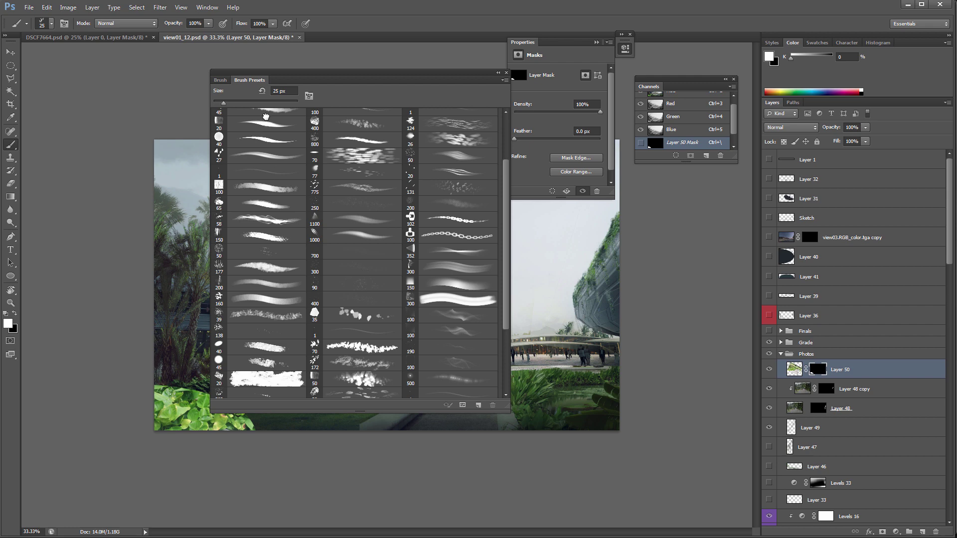
click(266, 119)
click(220, 80)
key(F5)
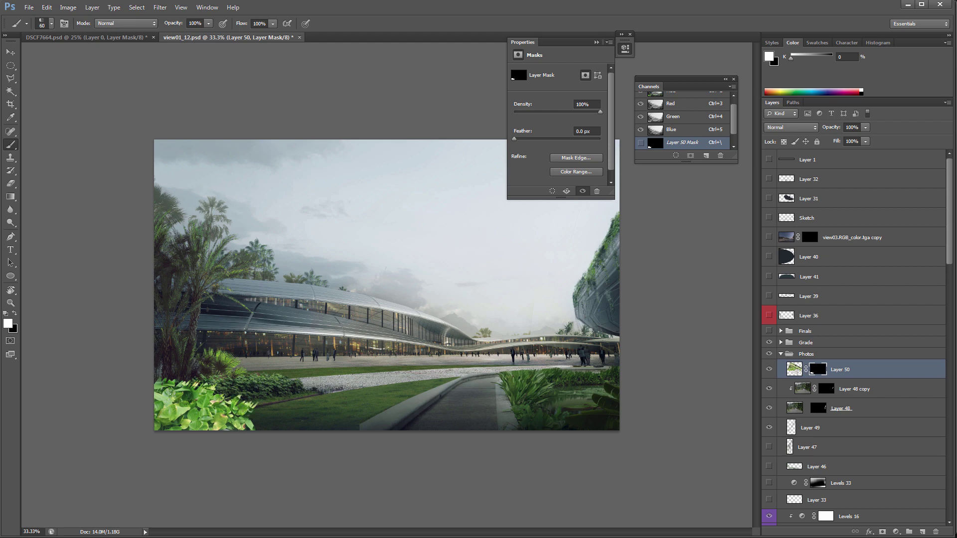
mouse_move(251, 420)
mouse_down()
mouse_move(271, 423)
mouse_move(205, 387)
mouse_move(245, 406)
mouse_move(241, 415)
mouse_up()
key(v)
key(ctrl+l)
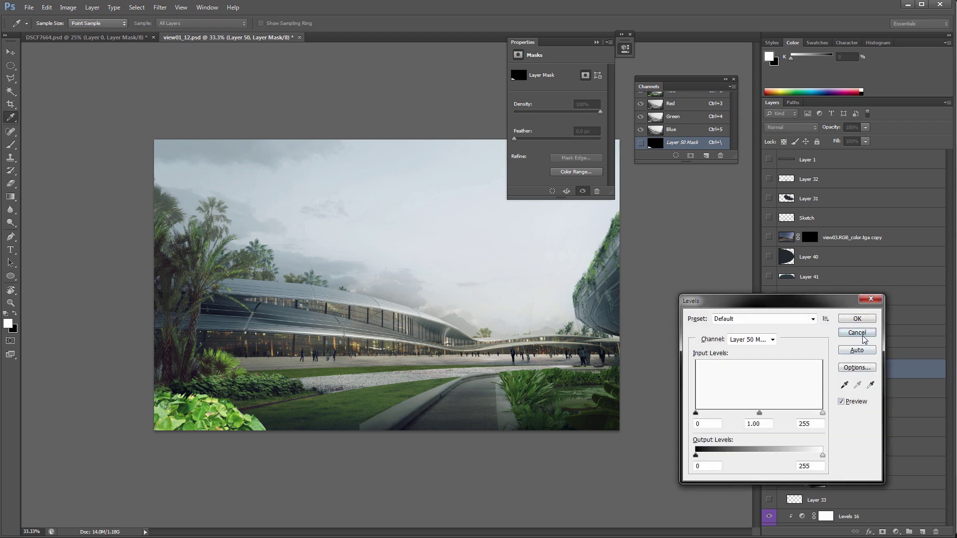
click(861, 334)
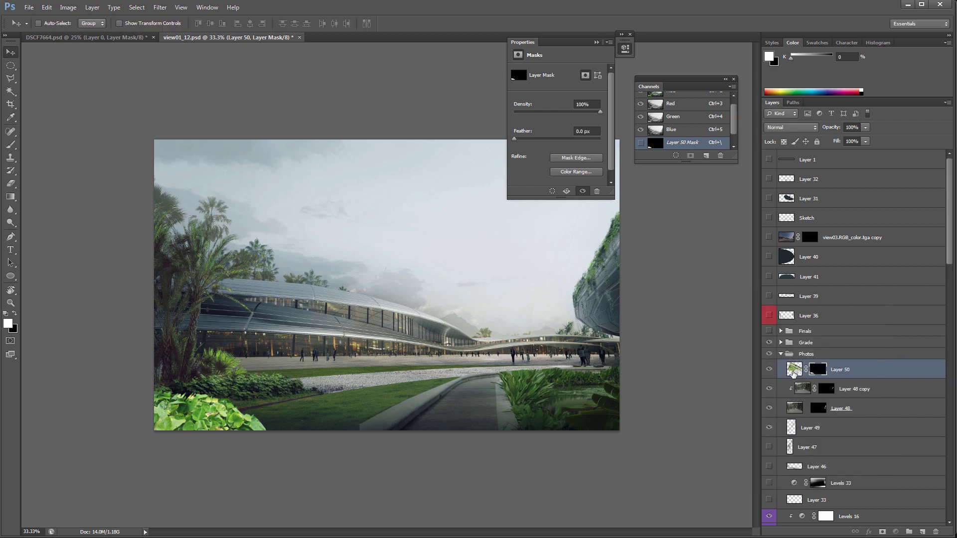
Try darkening the foliage image on Layer 50 with Levels, using midtones 0.64 and output white 107
click(798, 369)
key(ctrl+l)
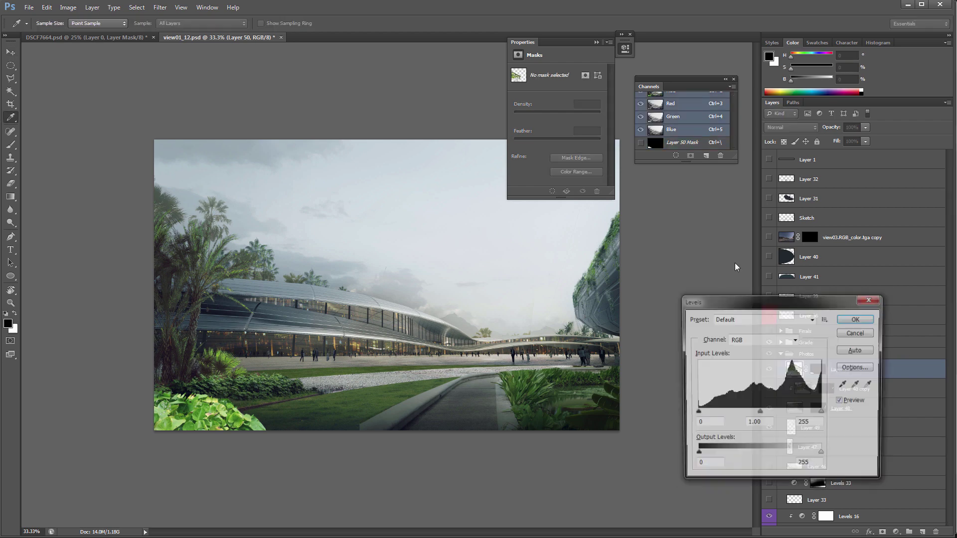
drag(822, 455, 790, 451)
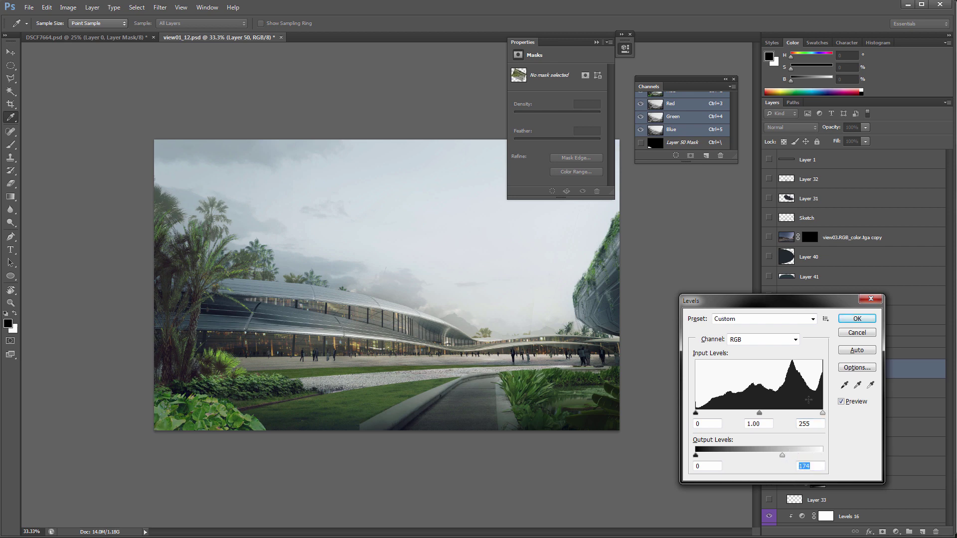
drag(760, 413, 769, 415)
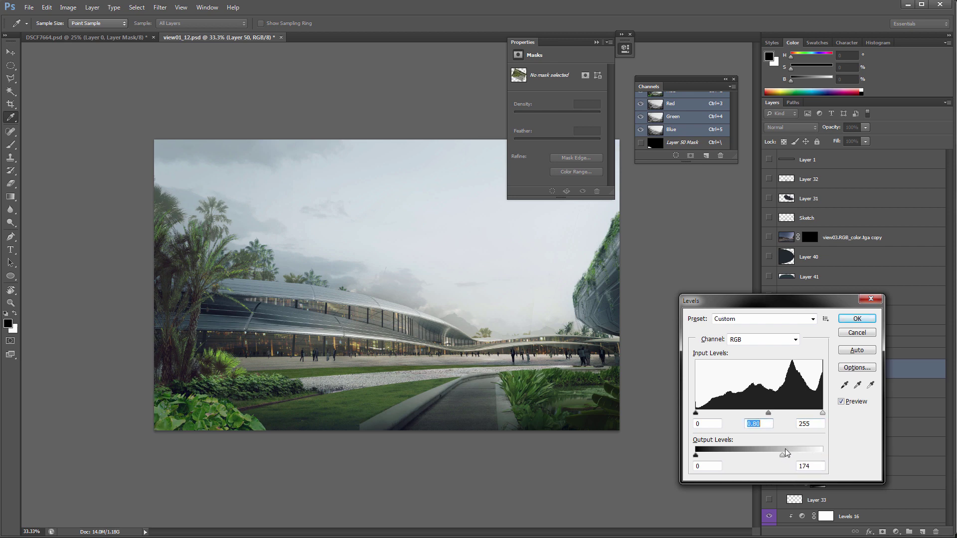
drag(785, 452, 770, 454)
drag(771, 413, 779, 413)
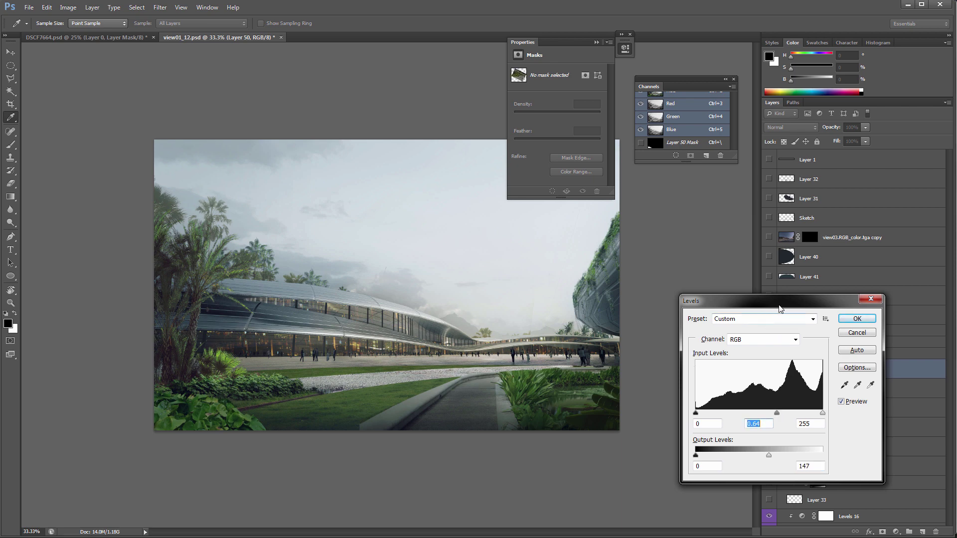
drag(769, 455, 749, 452)
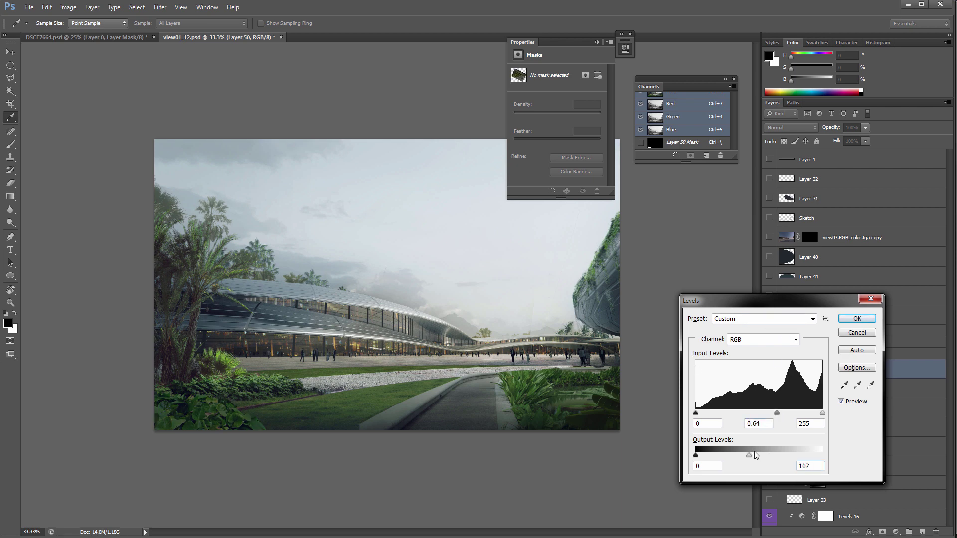
click(853, 333)
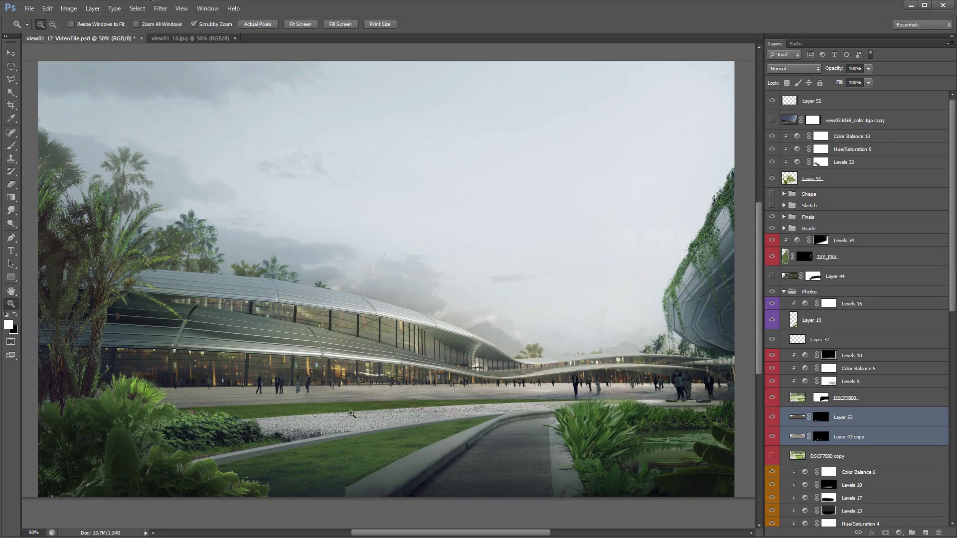
Examine the composition in view01_12_VideoFile.psd and compare it with the populated final image view01_14.jpg
click(381, 399)
alt+click(403, 385)
alt+click(429, 375)
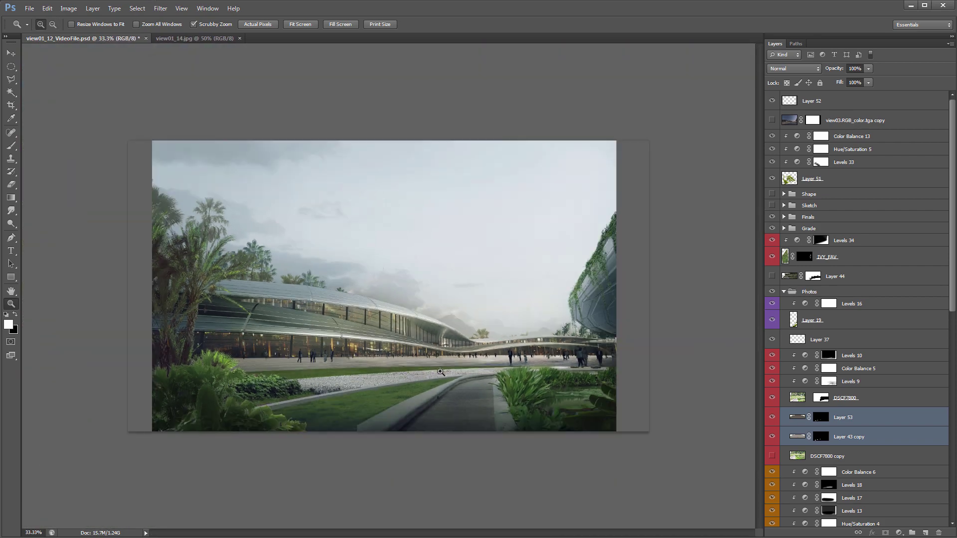
click(433, 372)
drag(323, 285, 348, 304)
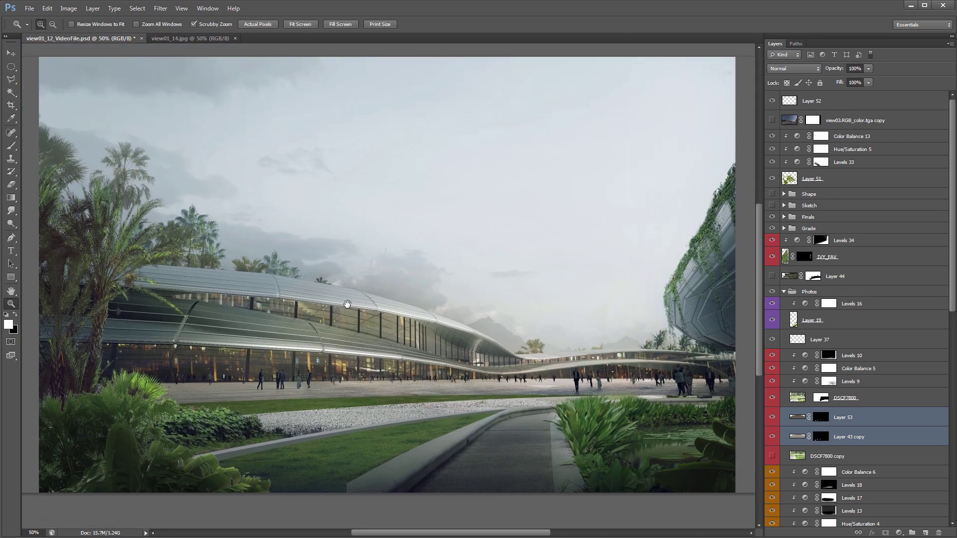
click(210, 39)
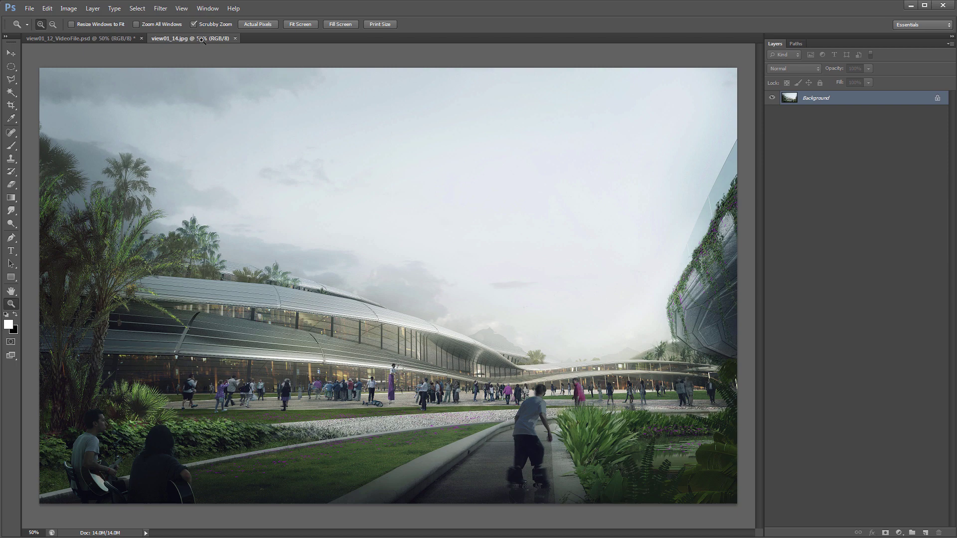
click(119, 39)
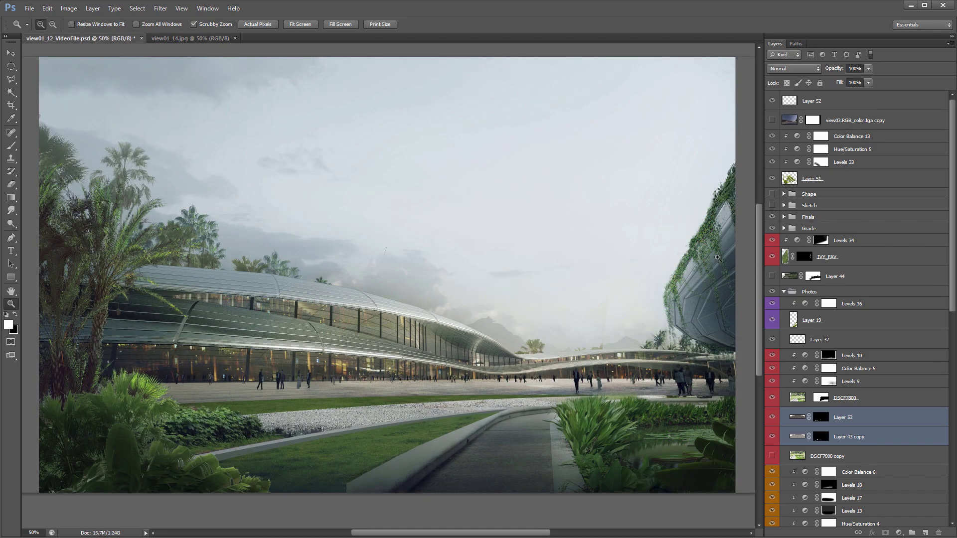
click(199, 39)
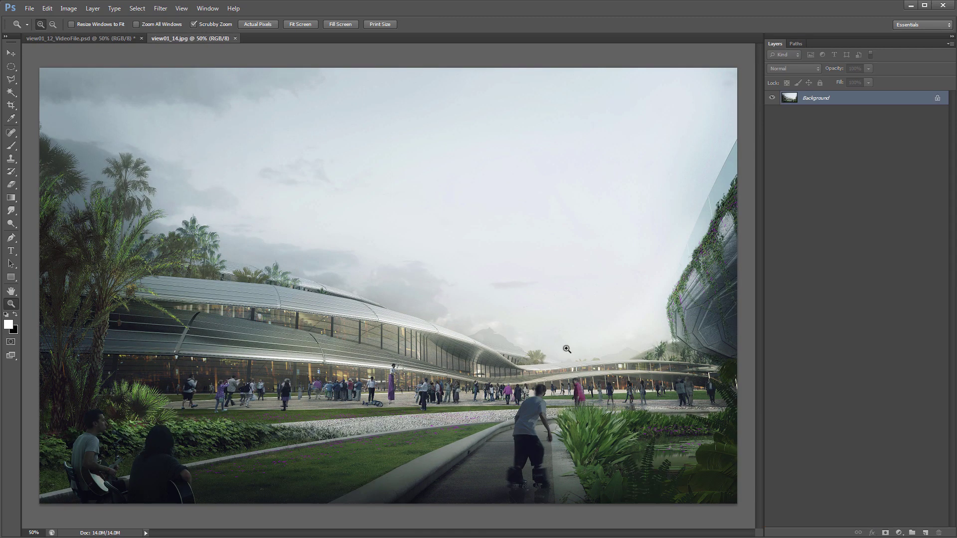
Flip the canvas of view01_14.jpg horizontally
alt+click(566, 348)
click(553, 348)
click(68, 8)
mouse_move(143, 99)
click(225, 141)
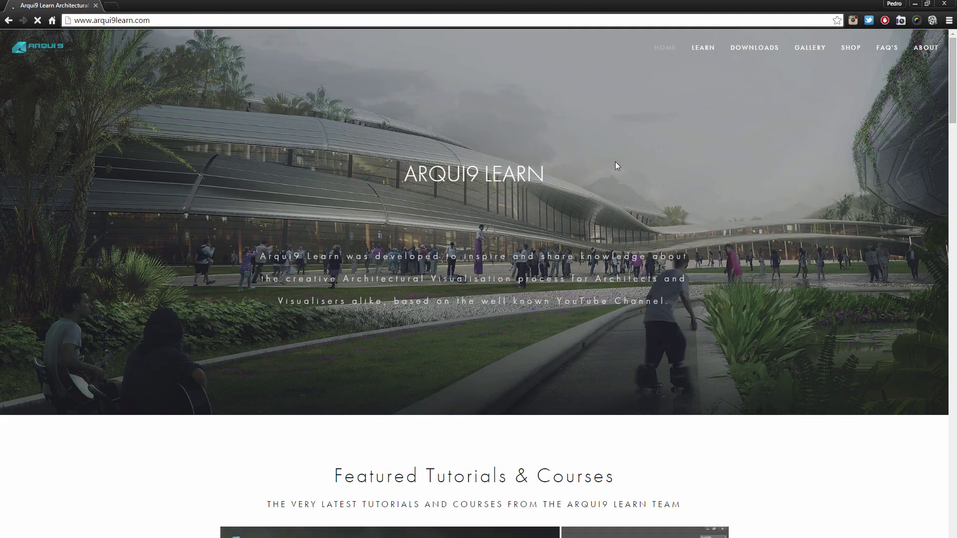
Look over the featured tutorials on the Arqui9 Learn home page and open the site's Courses page
scroll(577, 346, down, 6)
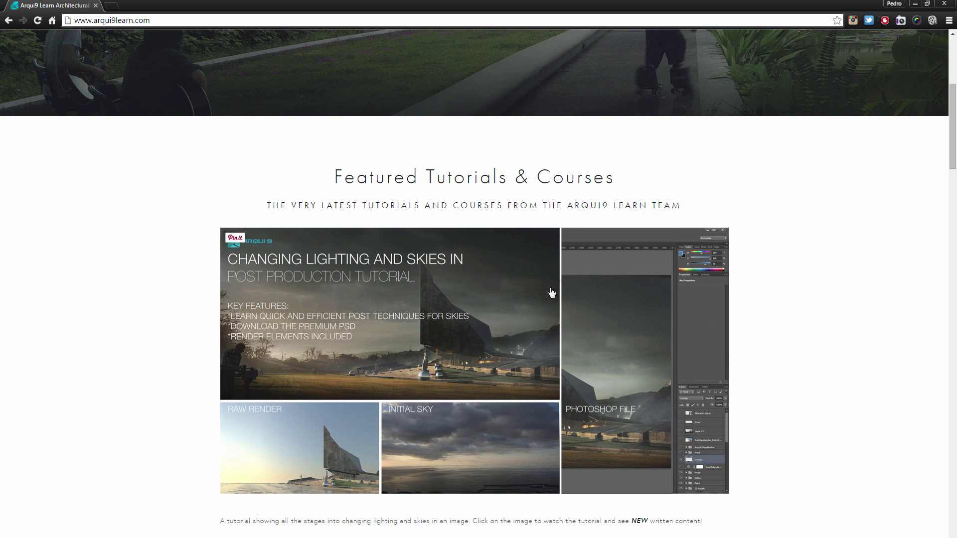
scroll(550, 304, up, 5)
scroll(550, 311, up, 1)
mouse_move(703, 48)
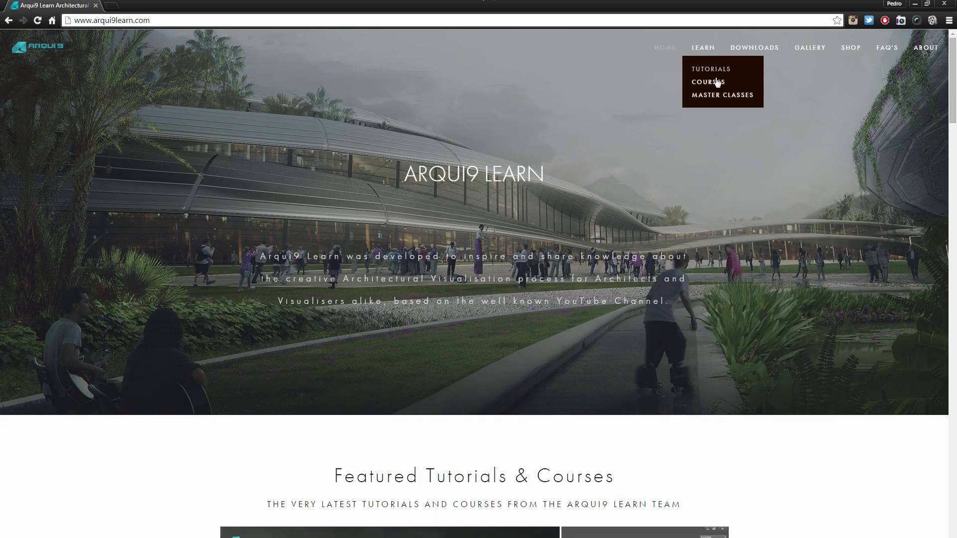
click(721, 87)
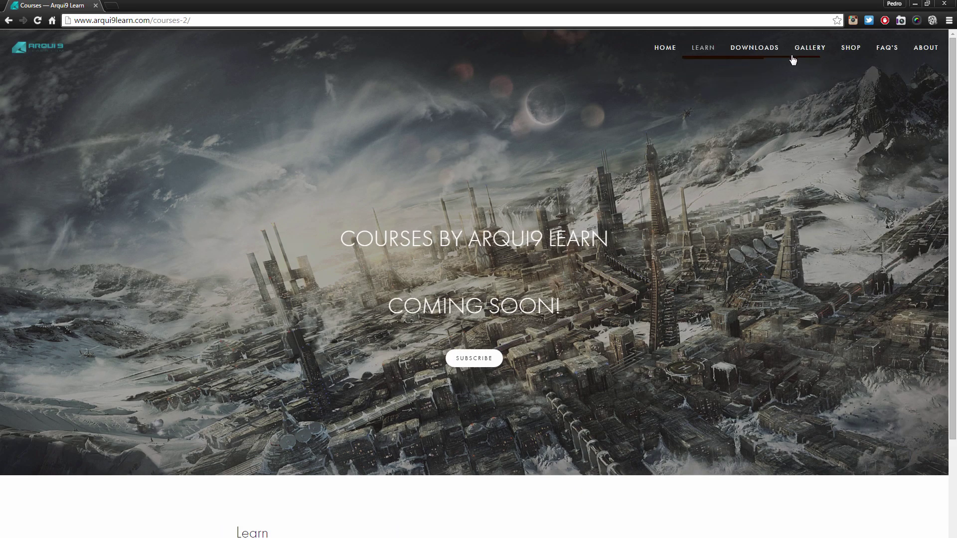
Open the site's Photo Packs downloads page, review the available packs, and return to the flipped image in Photoshop
mouse_move(754, 48)
click(766, 83)
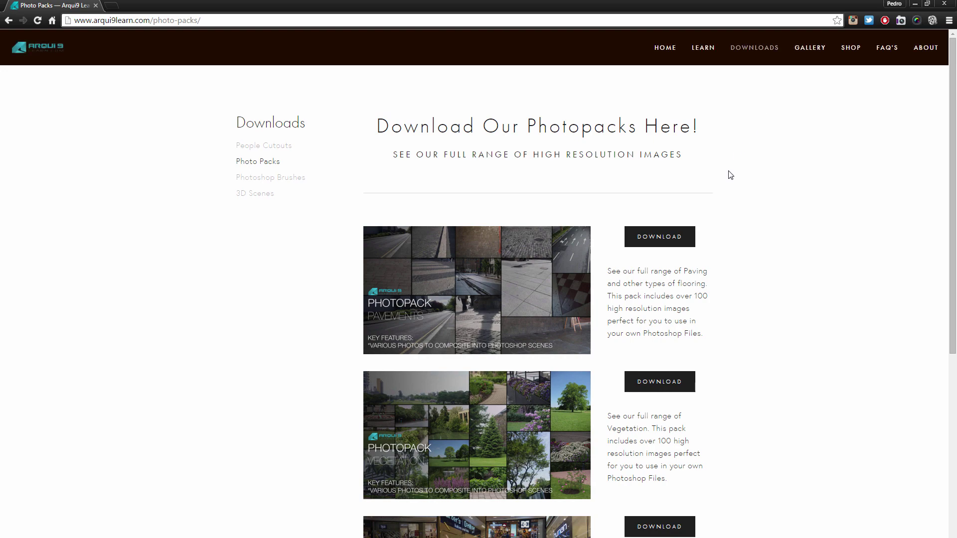
scroll(742, 182, down, 6)
scroll(768, 215, up, 6)
drag(756, 4, 1, 215)
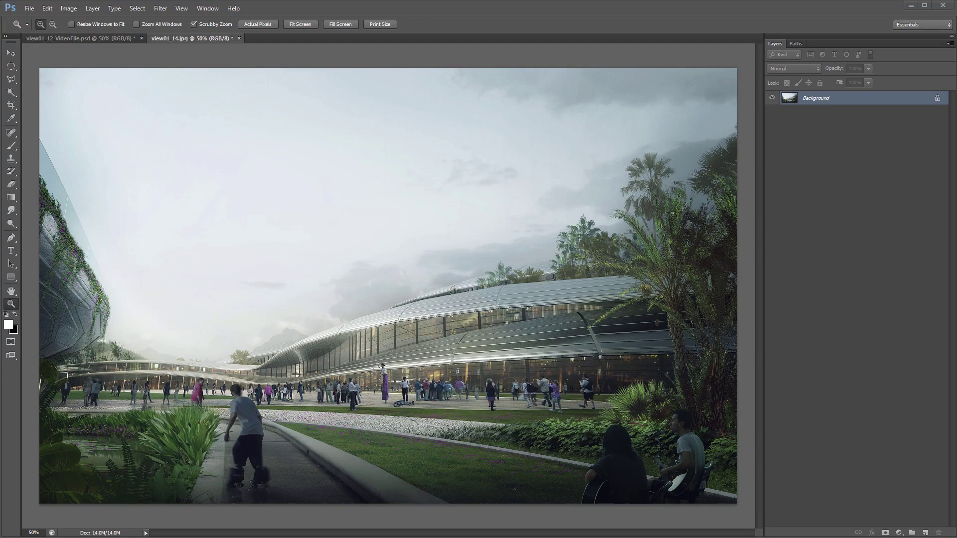